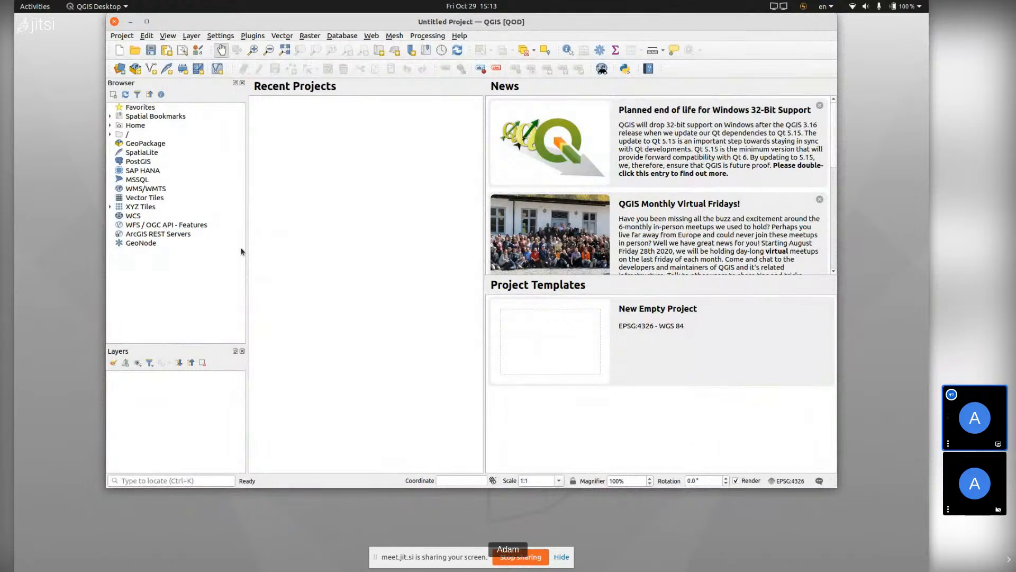
- Find the MapTiler plugin in the plugin repository and install it
key("super+Up")
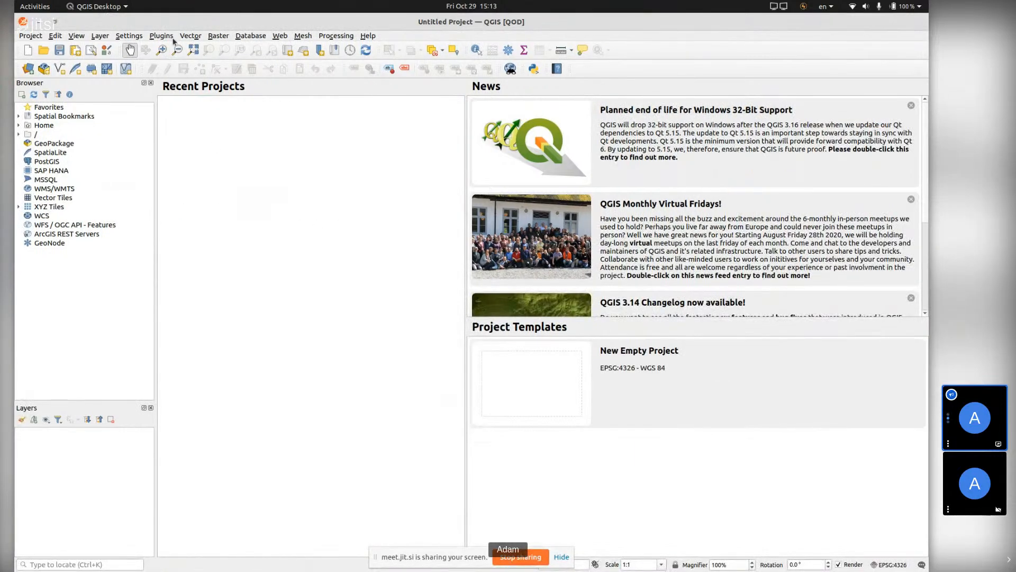
left_click(173, 37)
left_click(182, 46)
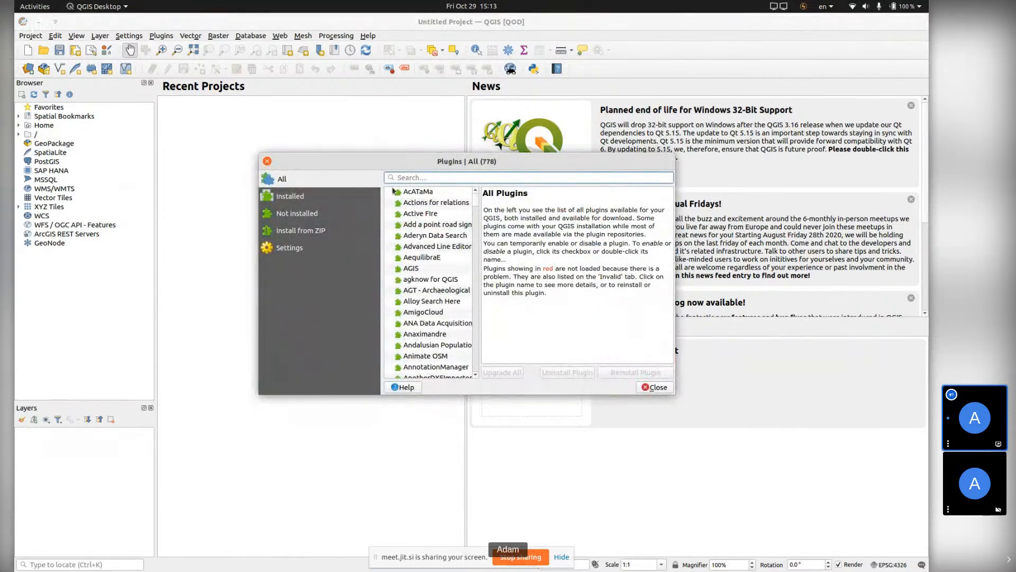
type("MapTiler")
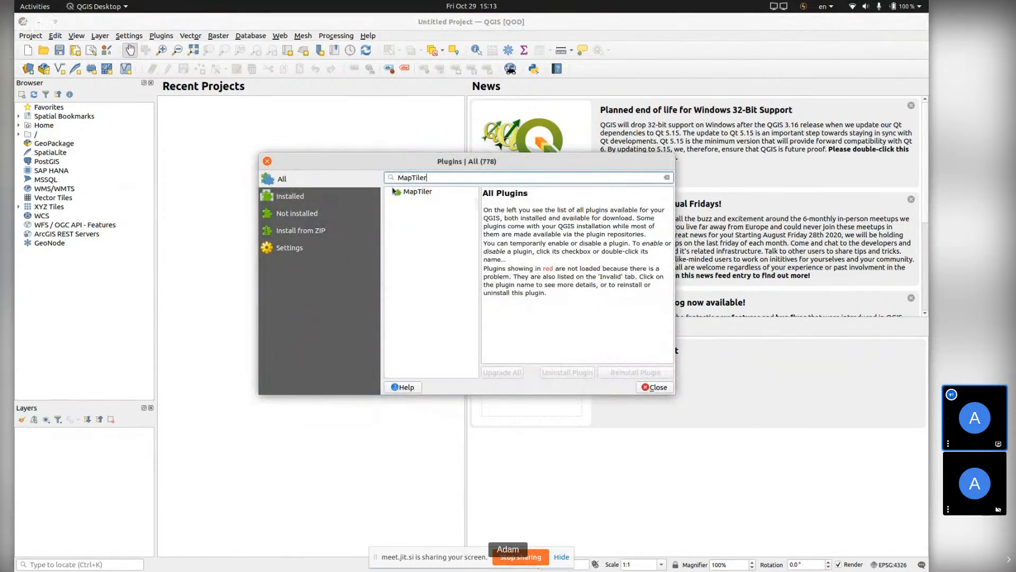
left_click(415, 192)
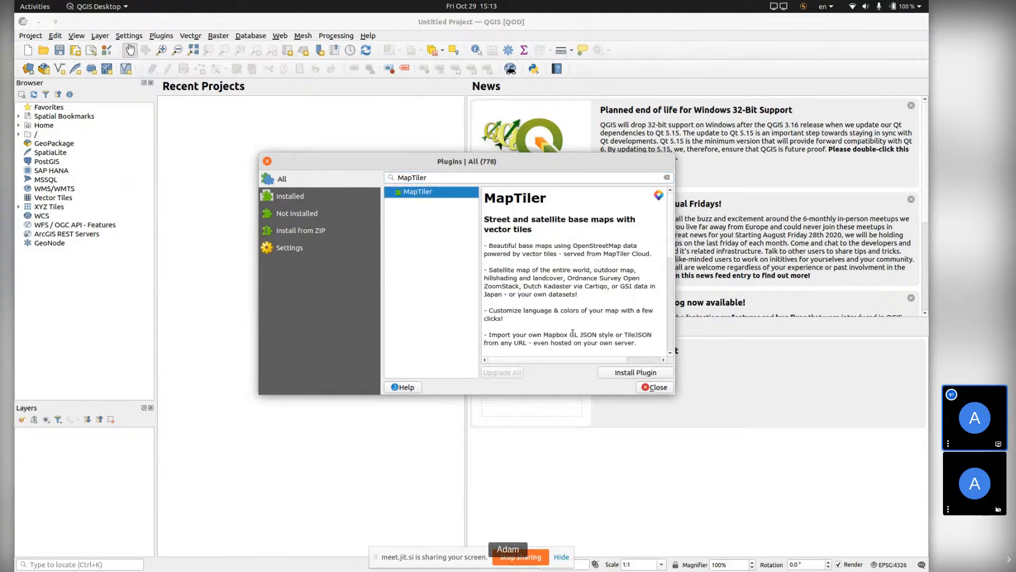
left_click(623, 375)
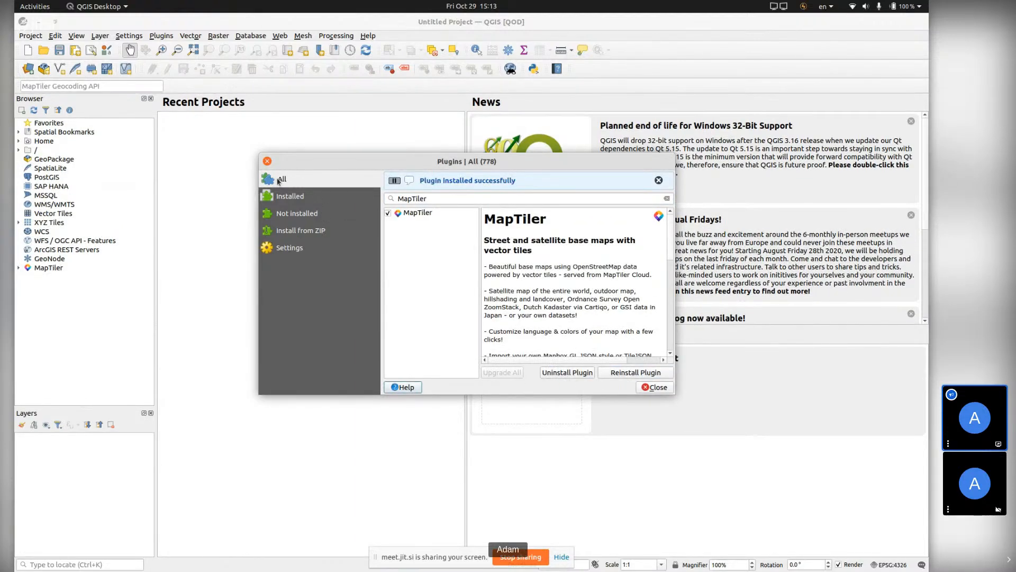
left_click(268, 162)
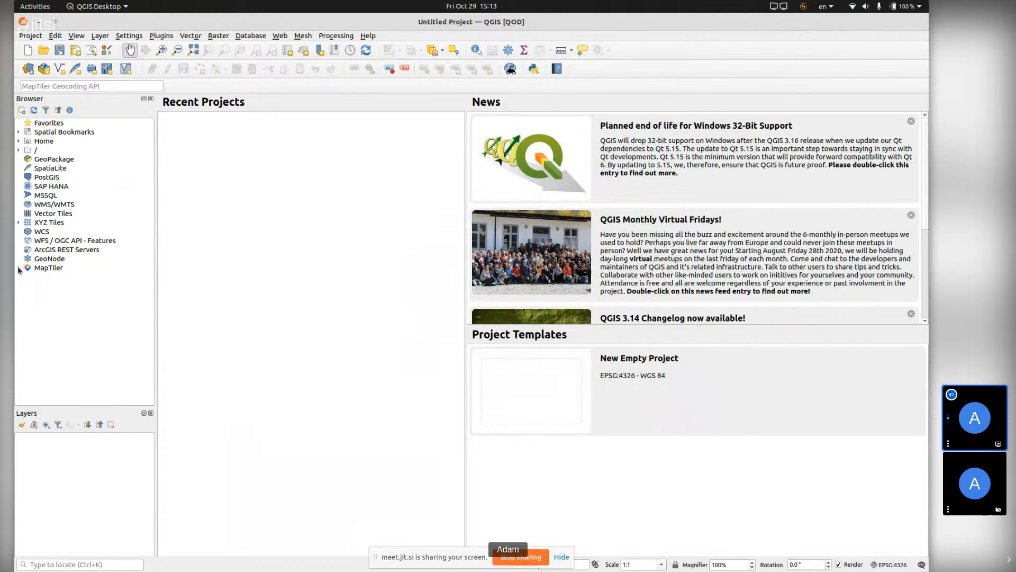
- Try to add the MapTiler Basic map to the project and proceed to the account settings
left_click(19, 268)
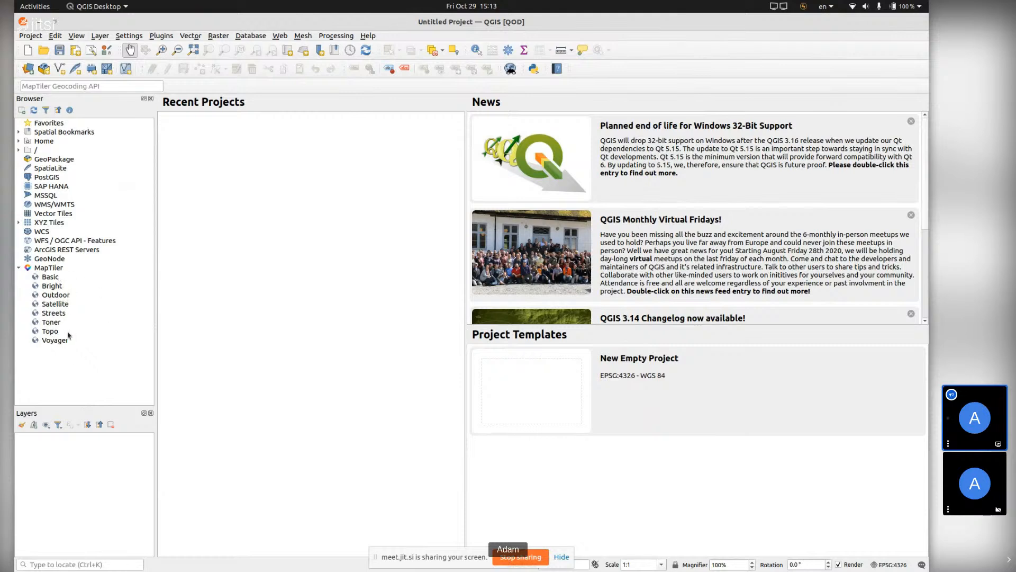
double_click(50, 278)
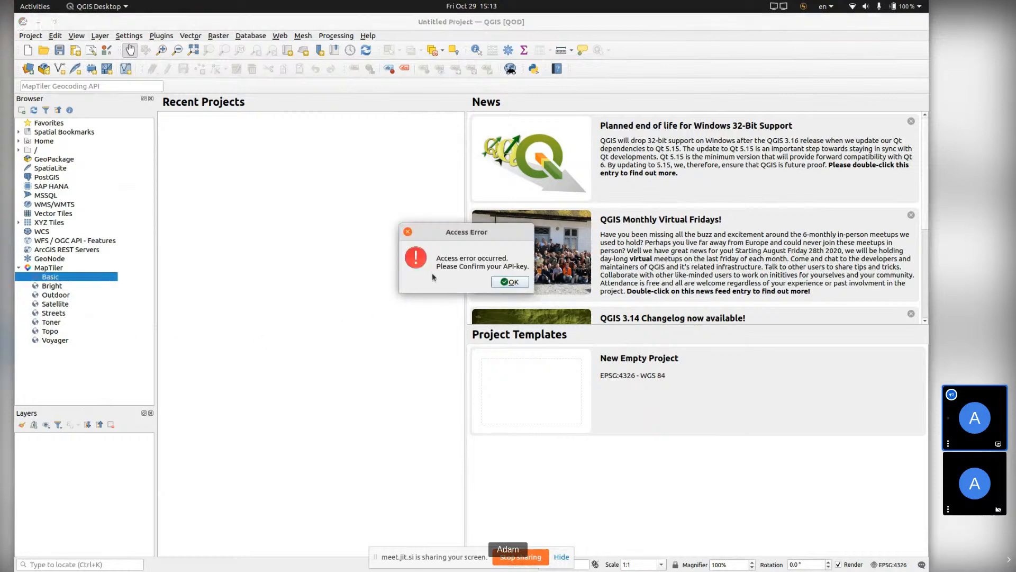
left_click(502, 283)
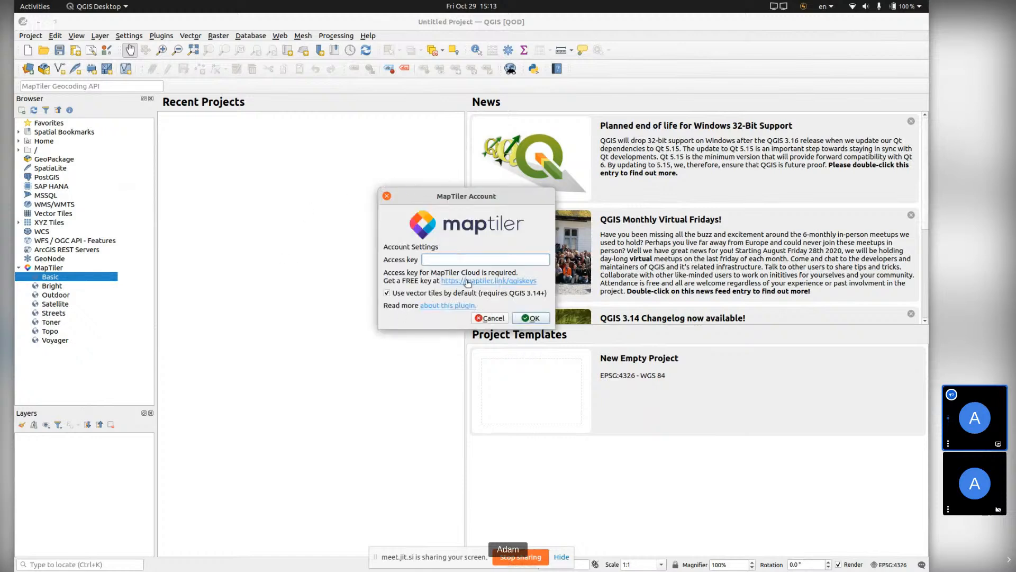
- Open the free access key page linked in the account settings and sign in to MapTiler Cloud with a Google account
left_click_drag(504, 186, 380, 184)
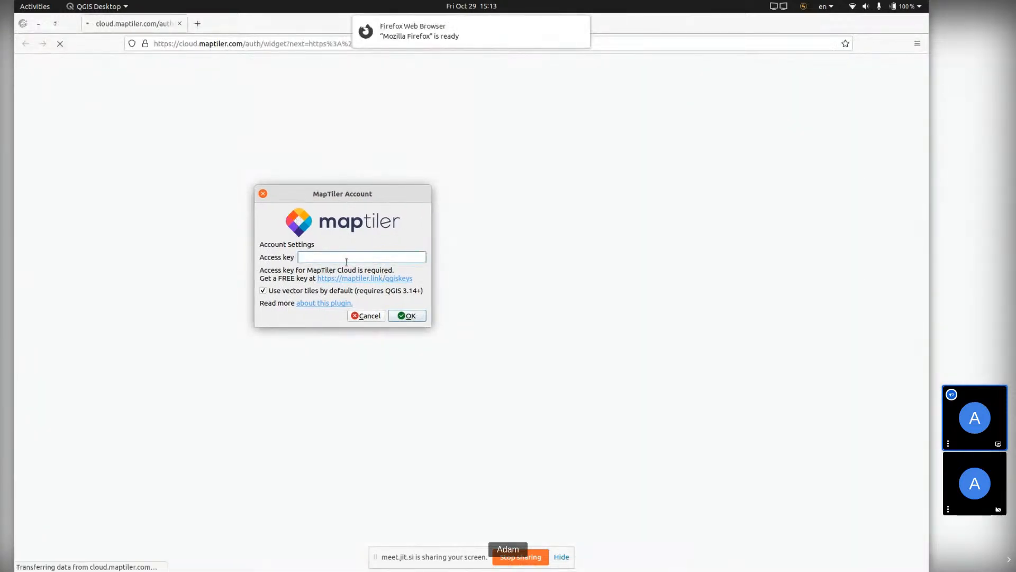
left_click(175, 194)
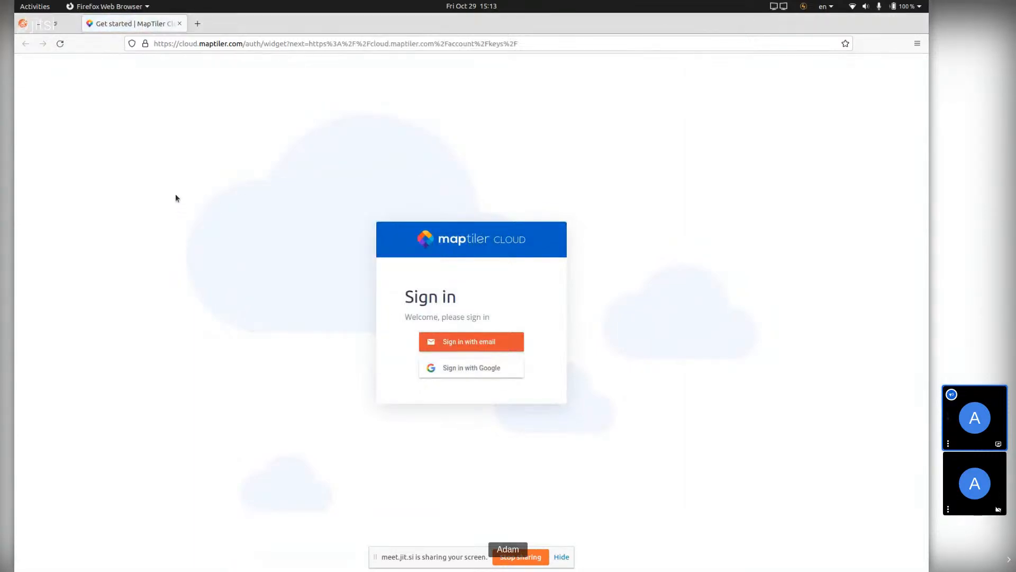
left_click(460, 367)
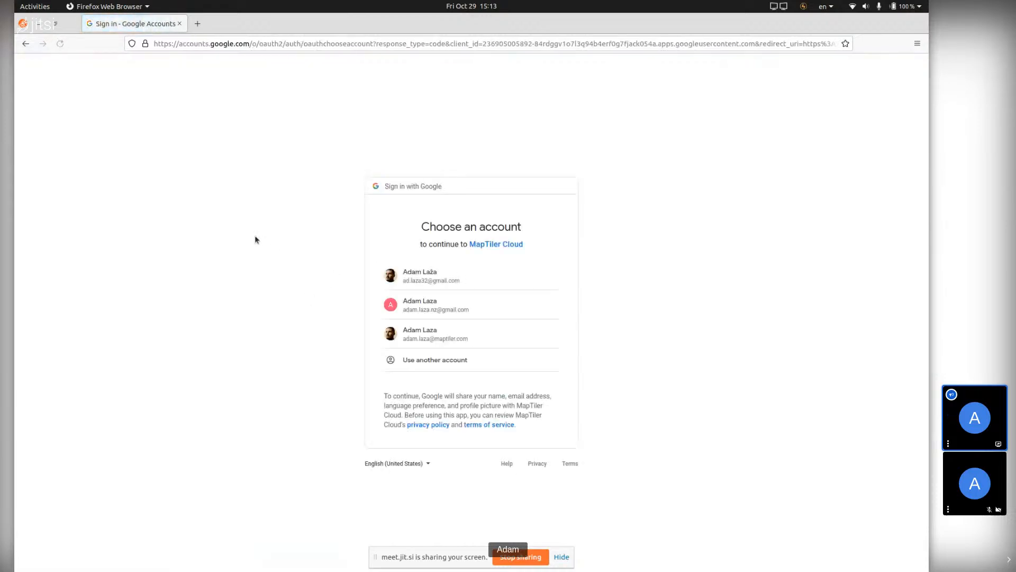
left_click(423, 304)
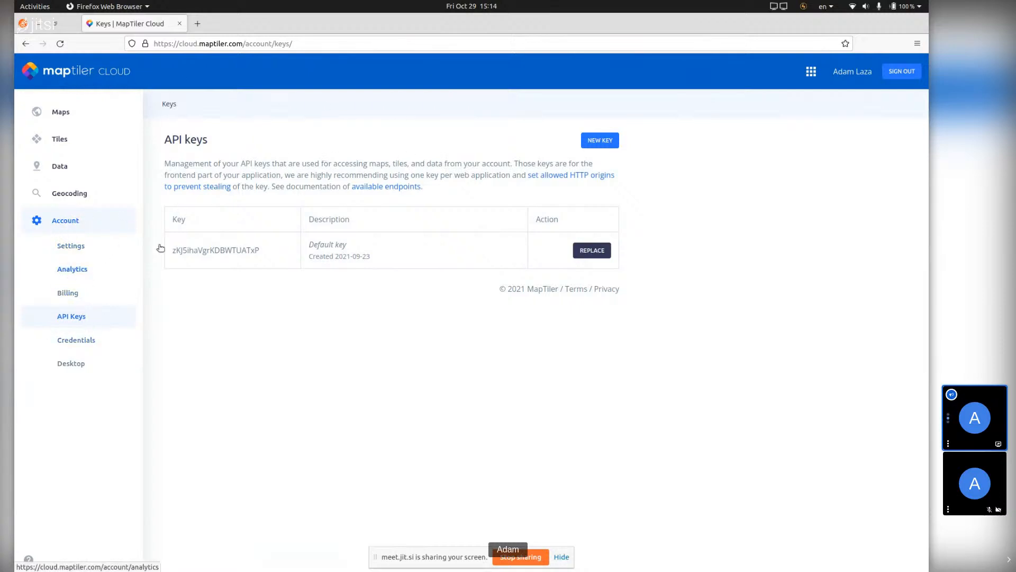
- Copy the default API key from MapTiler Cloud, switch to QGIS and save it as the MapTiler account's access key
double_click(206, 251)
key("ctrl+c")
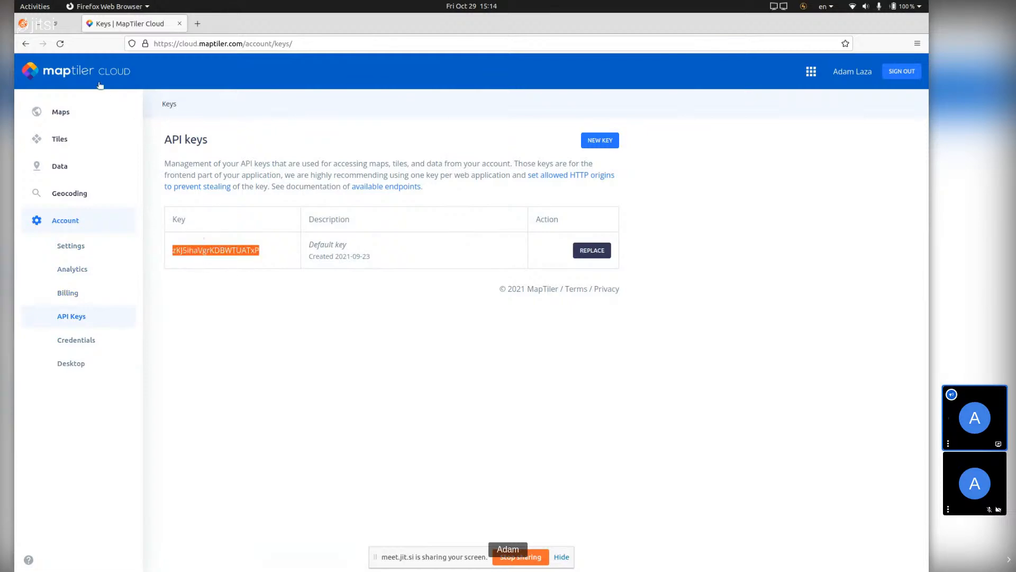
key("alt+Tab")
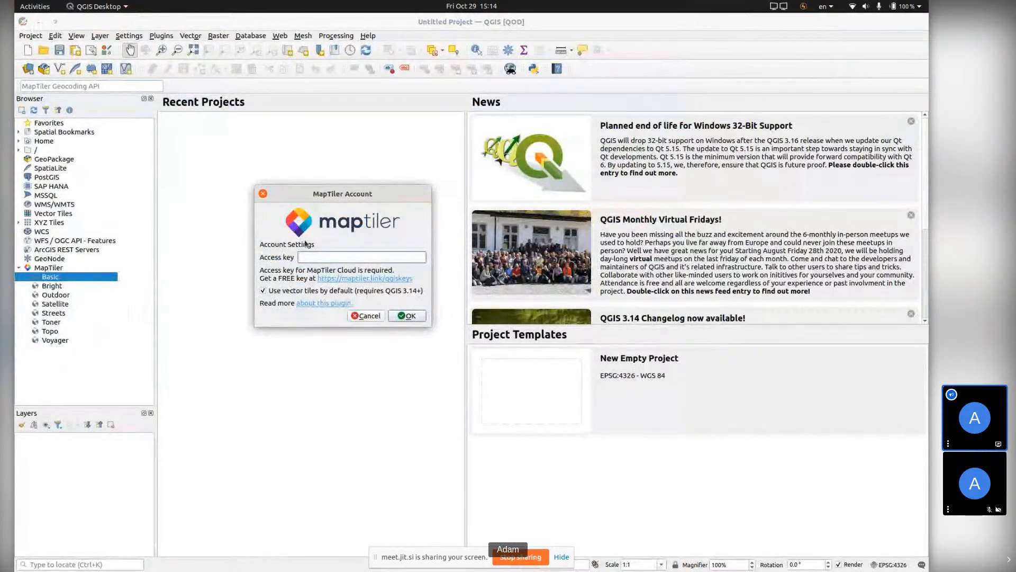
key("ctrl+v")
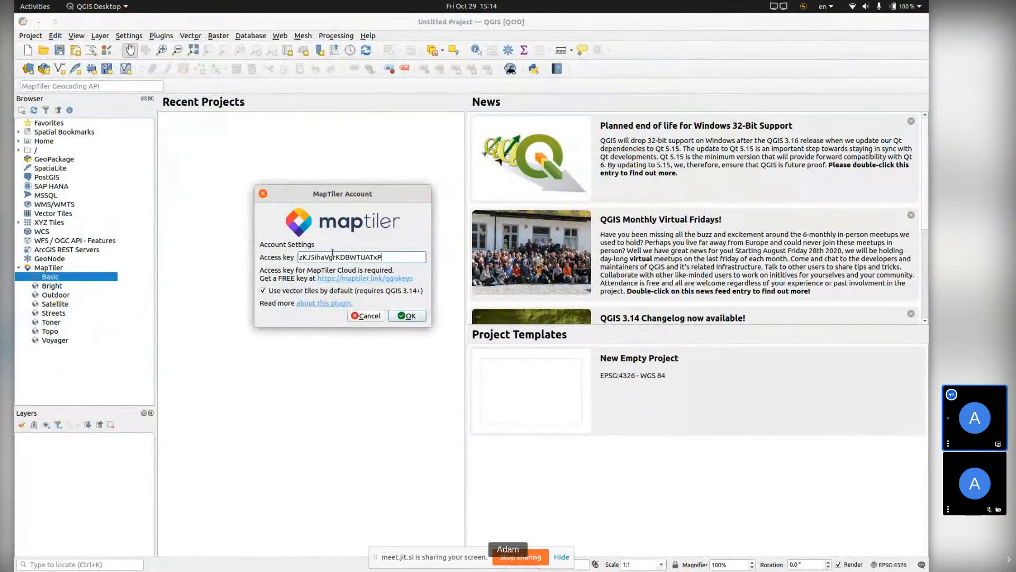
left_click(407, 316)
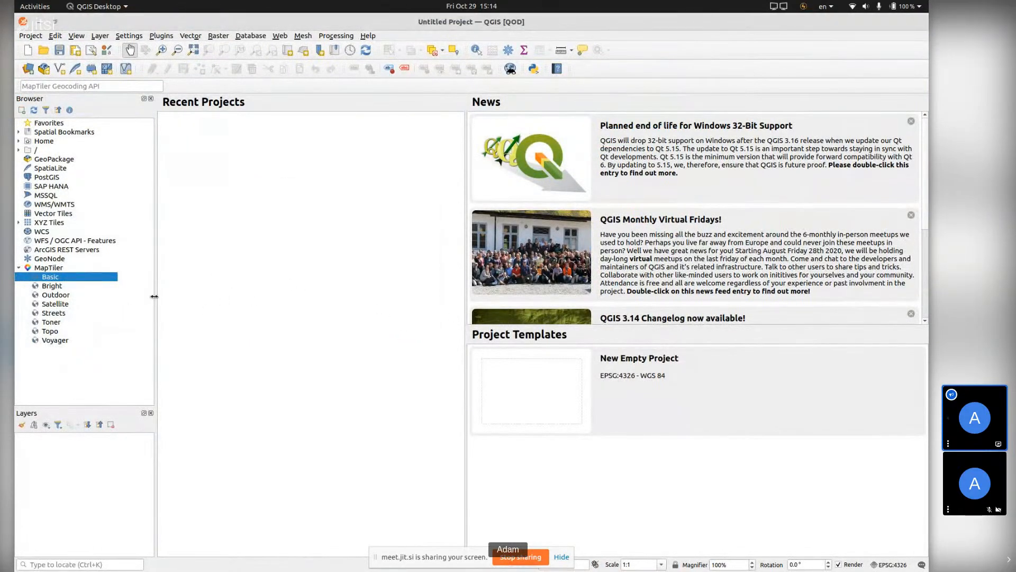
- Add the MapTiler Basic map to the project as vector tiles and examine its detail from Switzerland down to Zürich's streets
double_click(59, 279)
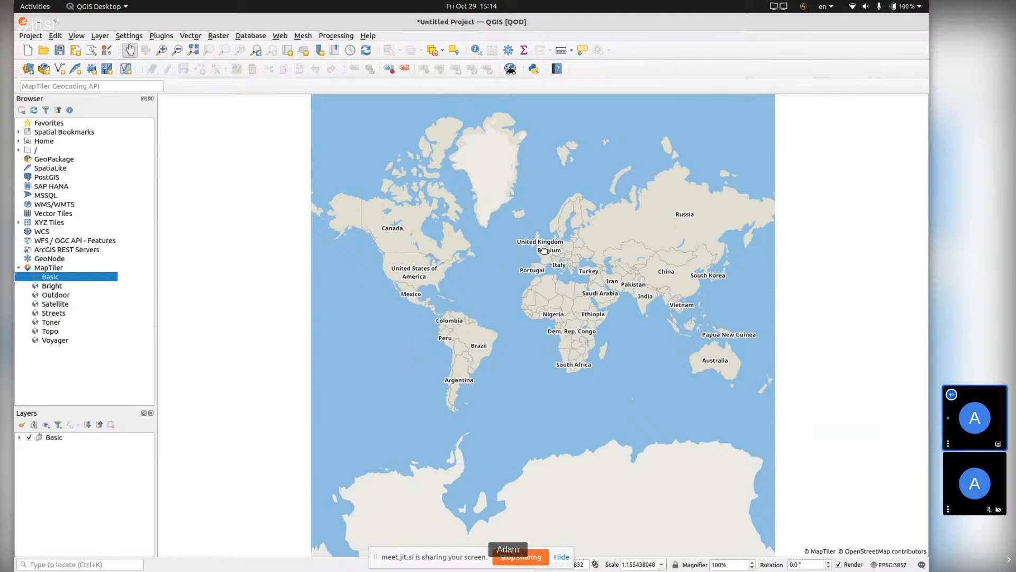
scroll(561, 249, "up", 3)
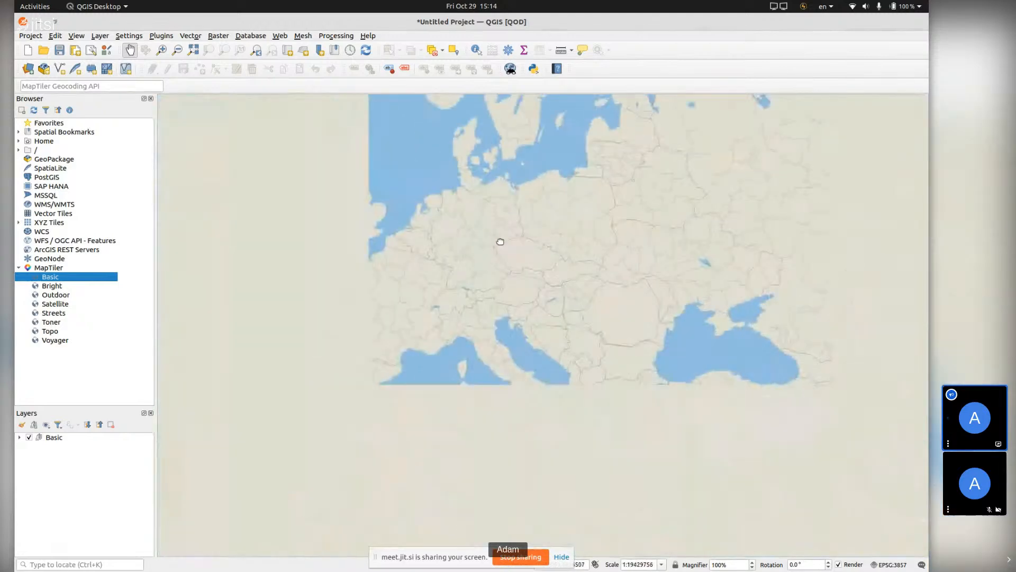
scroll(524, 244, "up", 2)
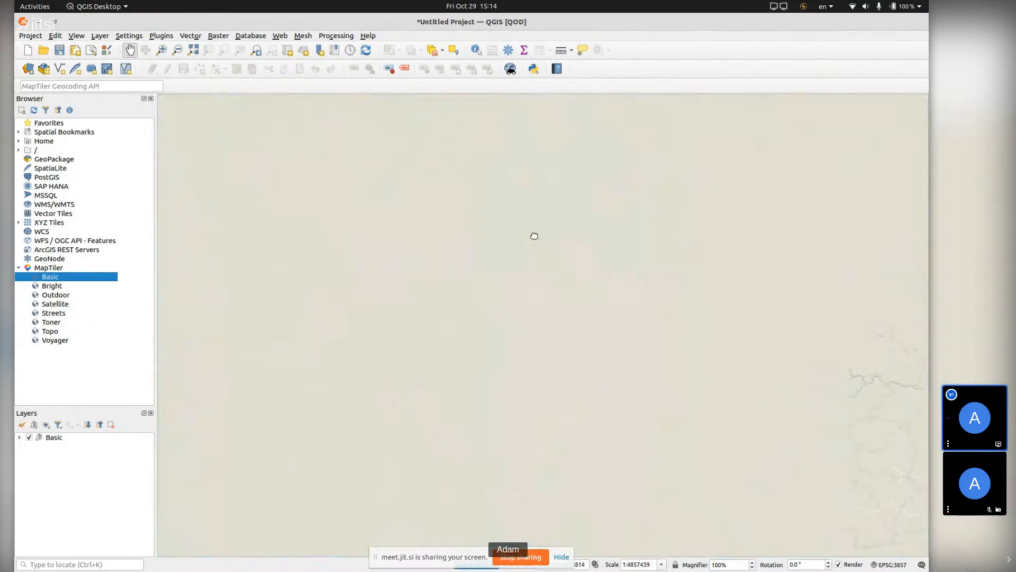
left_click_drag(378, 322, 543, 152)
scroll(404, 269, "up", 2)
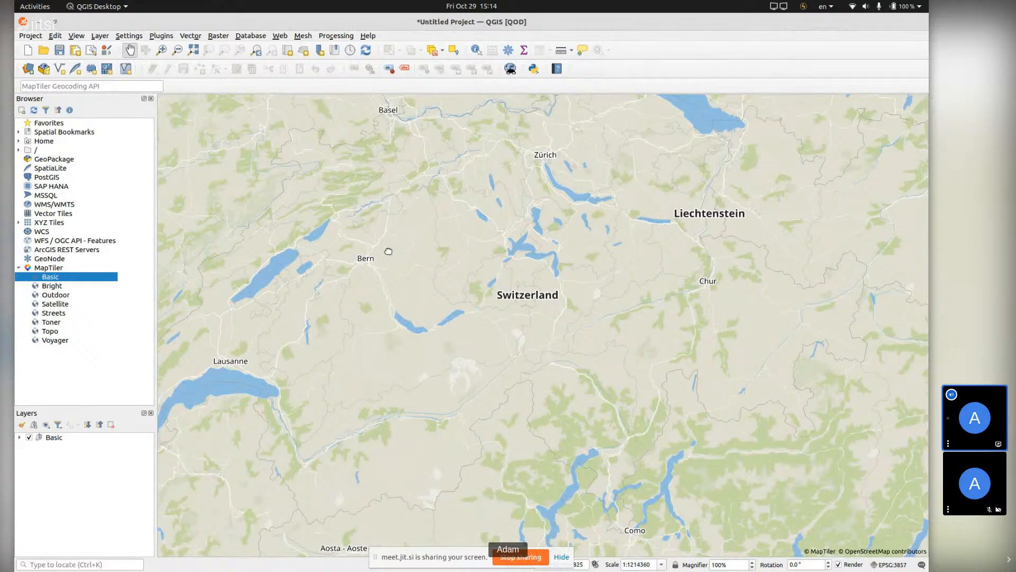
left_click_drag(377, 238, 407, 256)
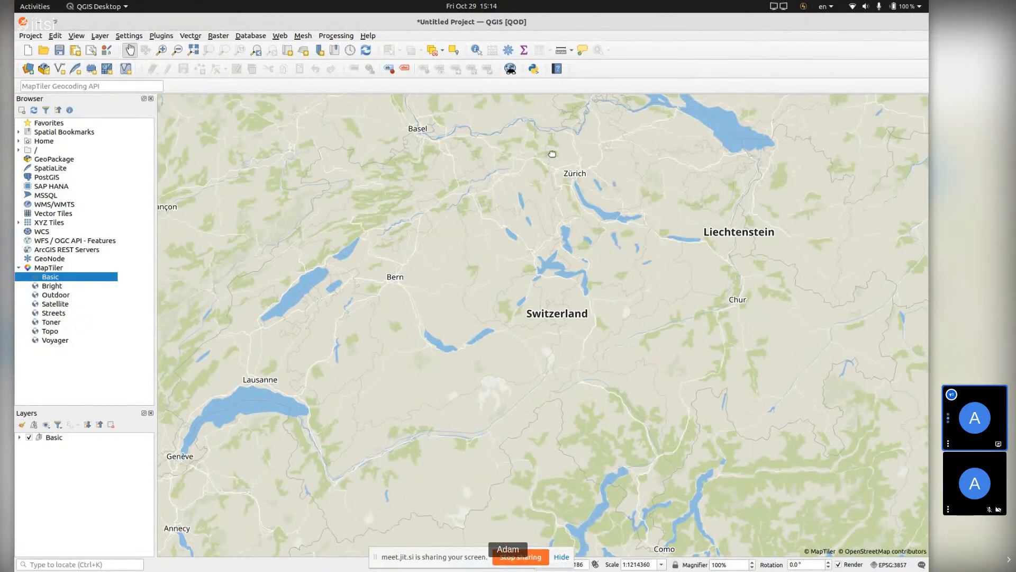
scroll(567, 150, "up", 3)
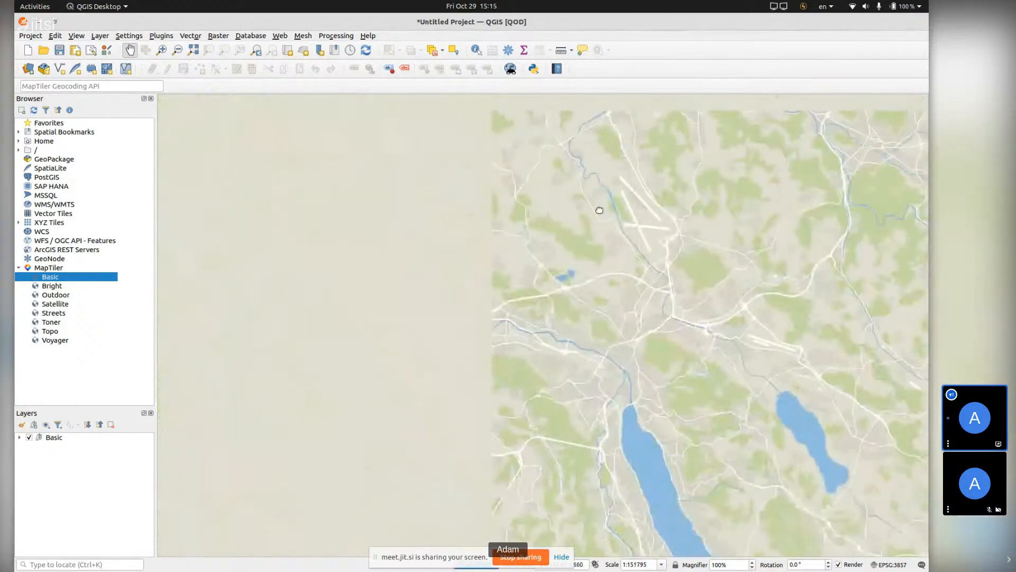
scroll(624, 414, "up", 4)
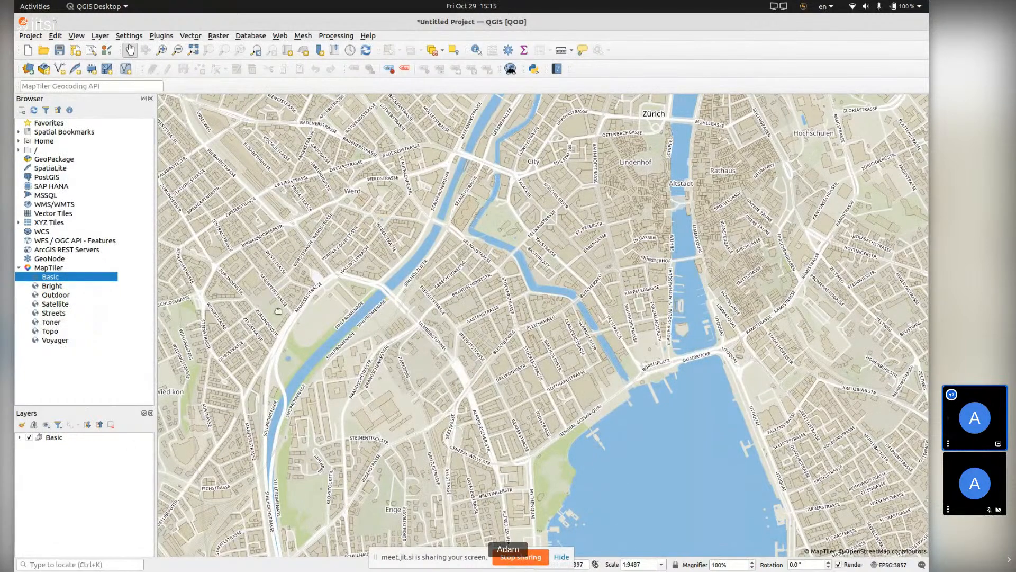
- Add the MapTiler Basic map as a raster layer and hide the vector Basic layer
right_click(53, 282)
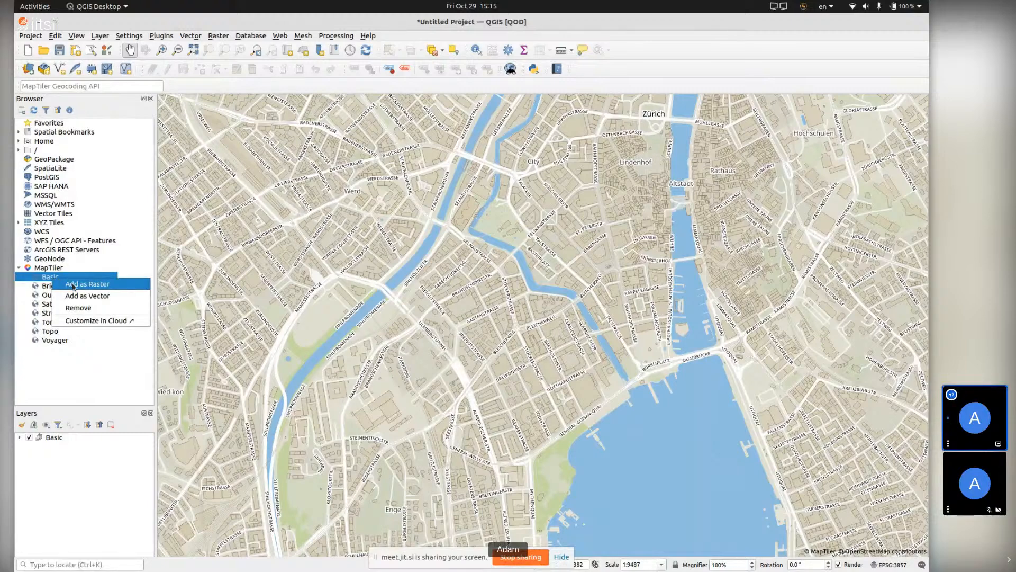
left_click(73, 286)
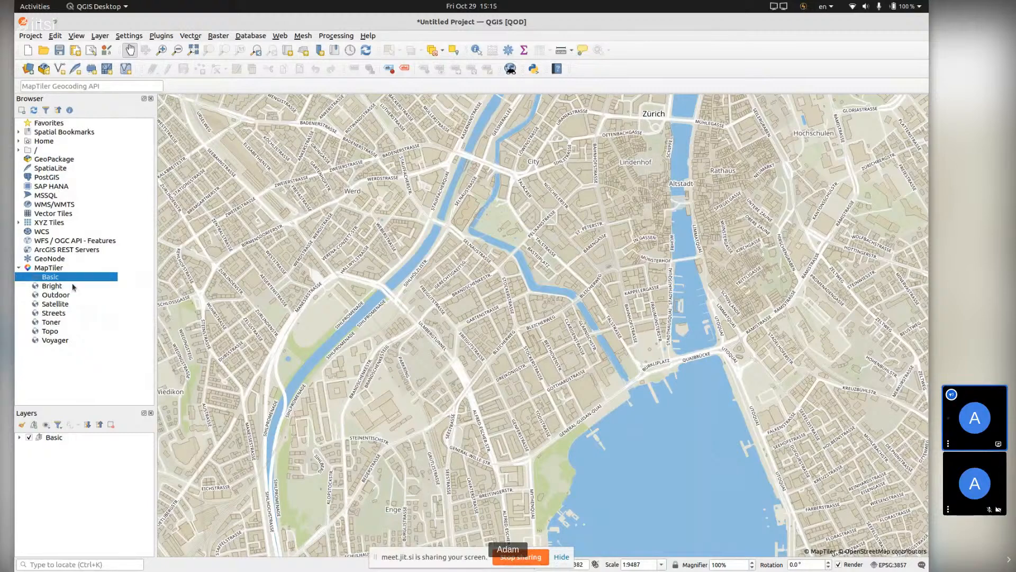
left_click(29, 437)
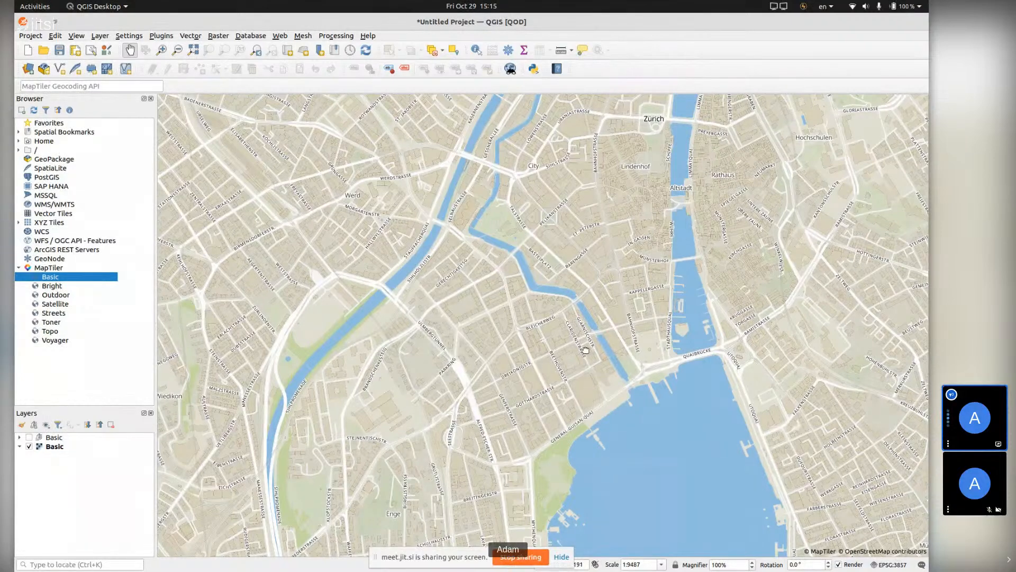
- Compare close-up building outlines near Bleicherweg in Zürich, switching visibility from the raster Basic layer to the vector one
scroll(586, 349, "up", 1)
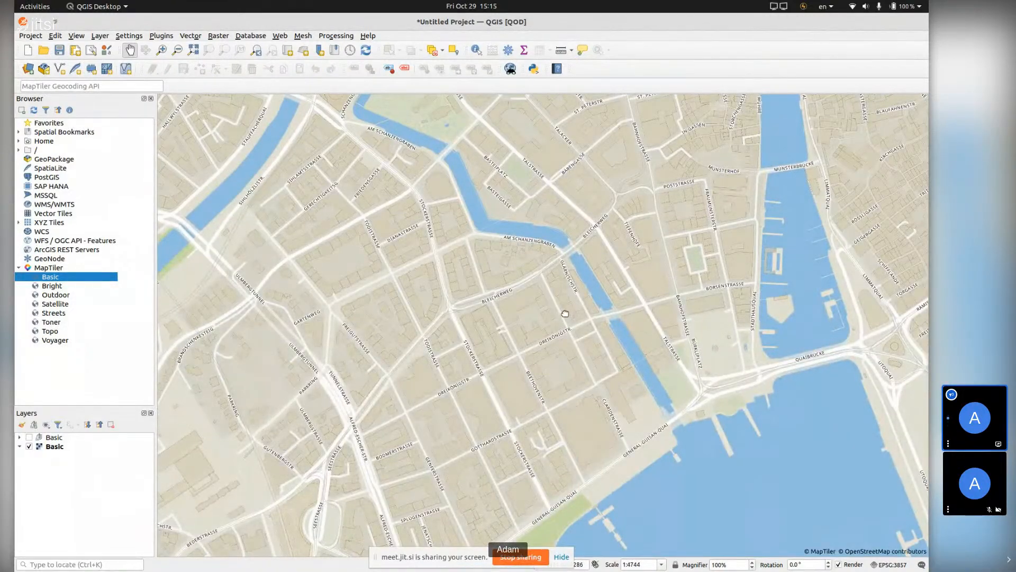
scroll(550, 296, "up", 4)
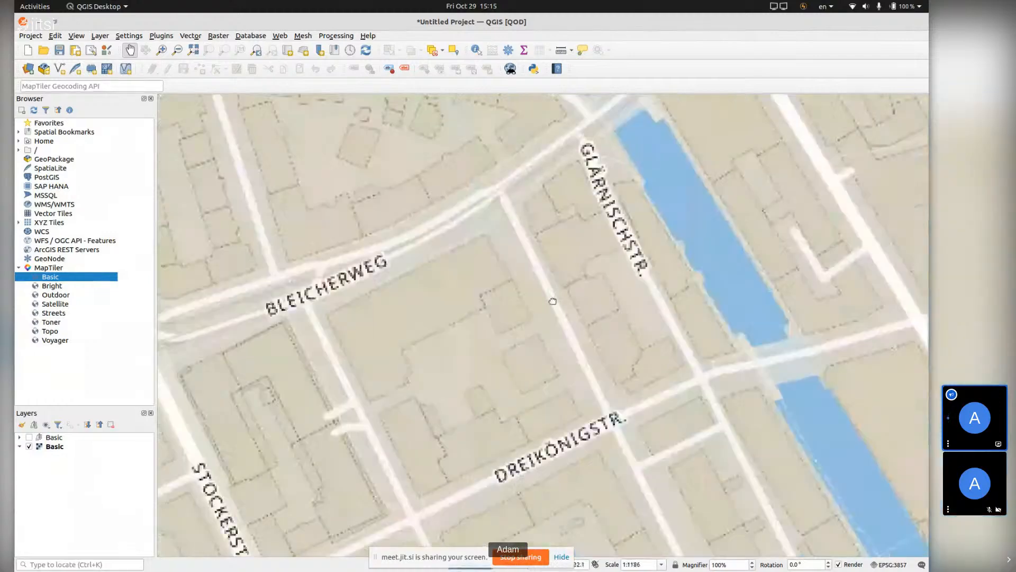
left_click_drag(441, 270, 511, 279)
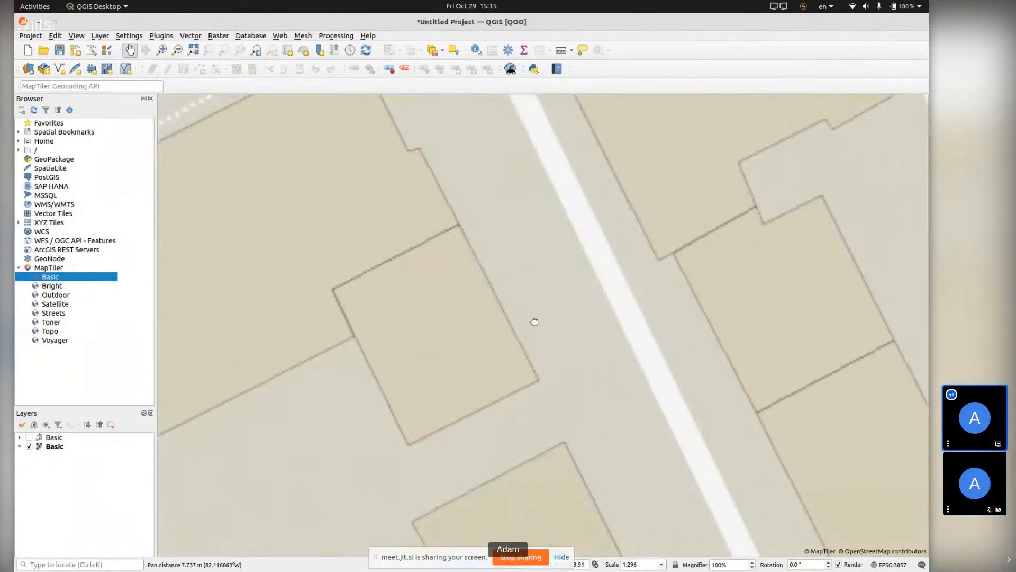
scroll(529, 319, "up", 1)
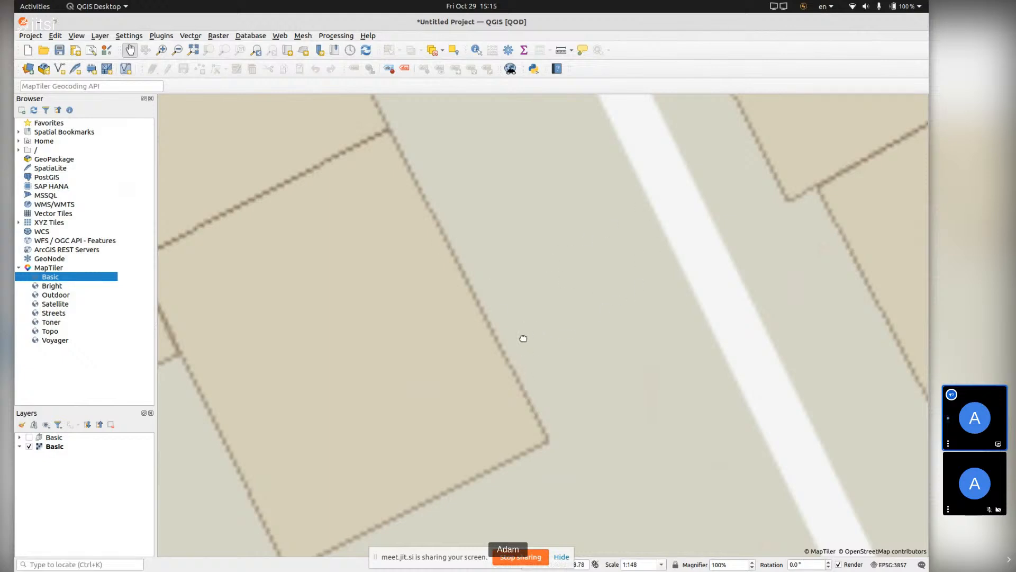
left_click_drag(523, 338, 593, 266)
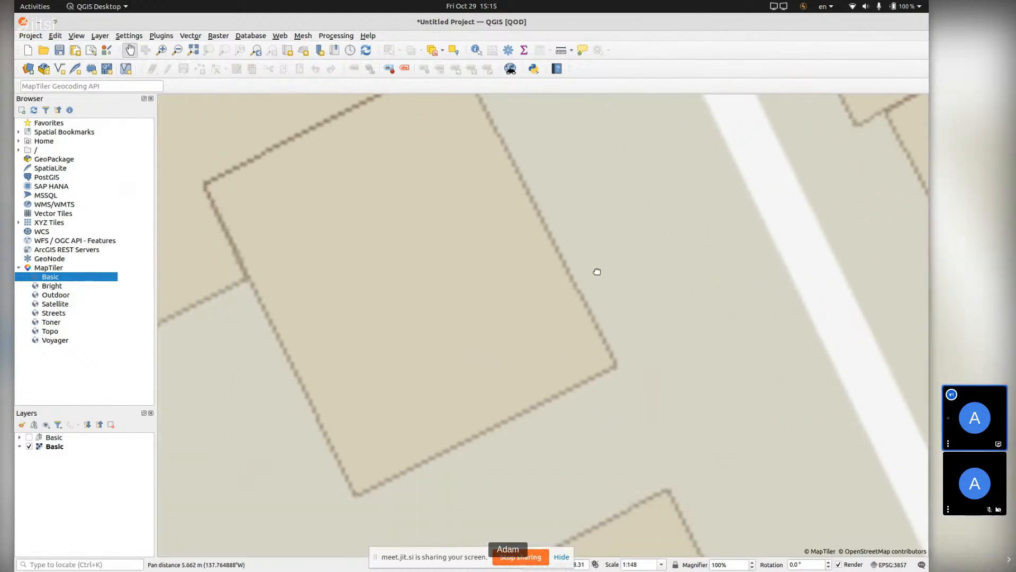
left_click(29, 438)
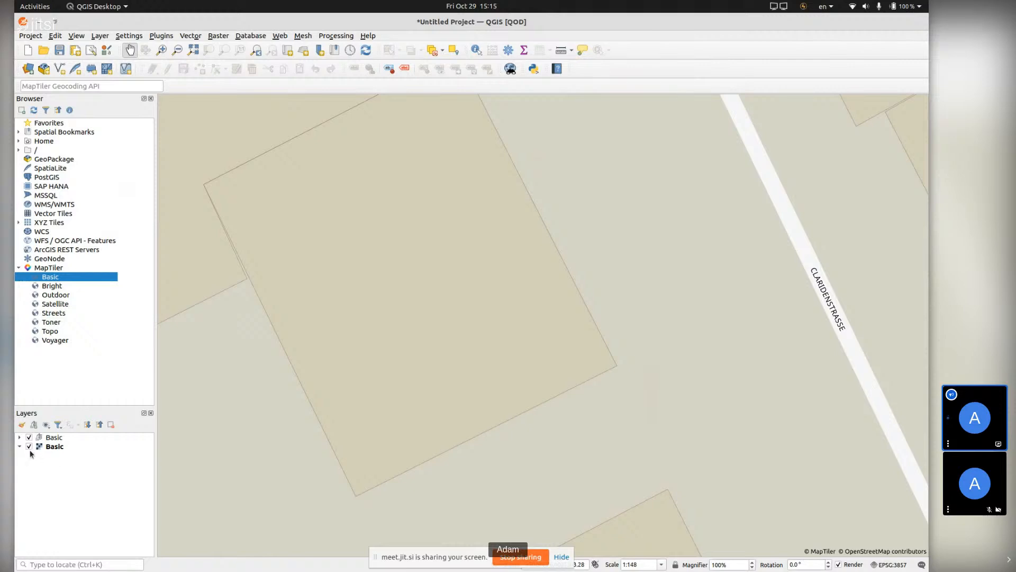
left_click(28, 447)
left_click_drag(585, 243, 627, 347)
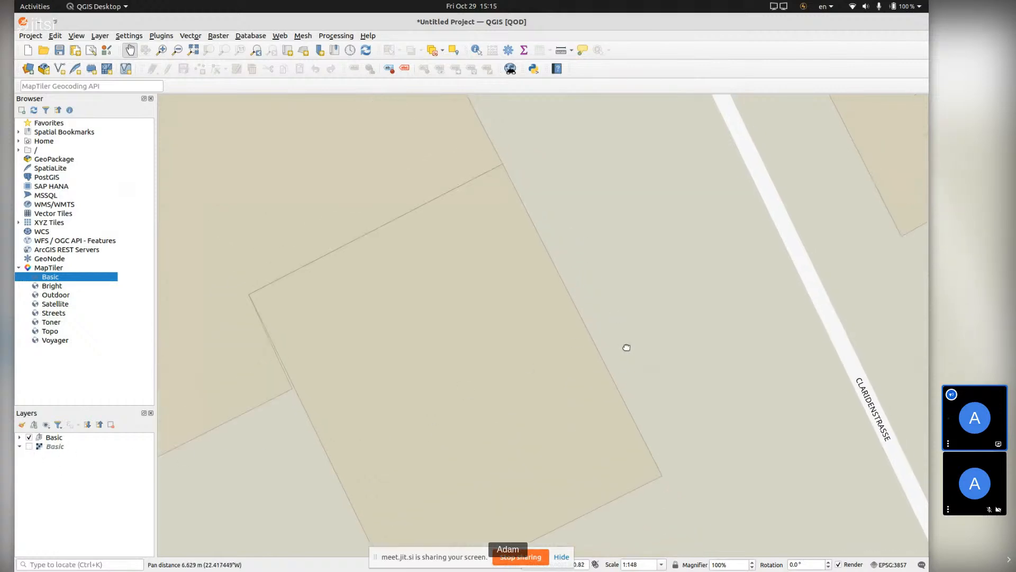
left_click_drag(588, 182, 585, 387)
left_click_drag(526, 198, 621, 451)
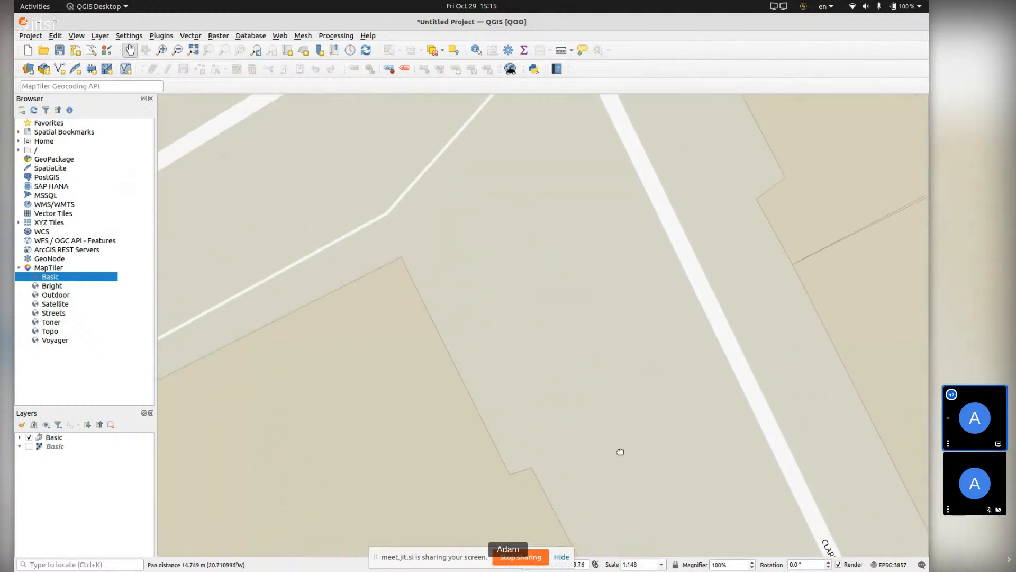
- Examine the vector Basic map from the buildings around Bleicherweg out to all of Zürich, and hide that layer
scroll(565, 392, "down", 2)
scroll(470, 247, "down", 1)
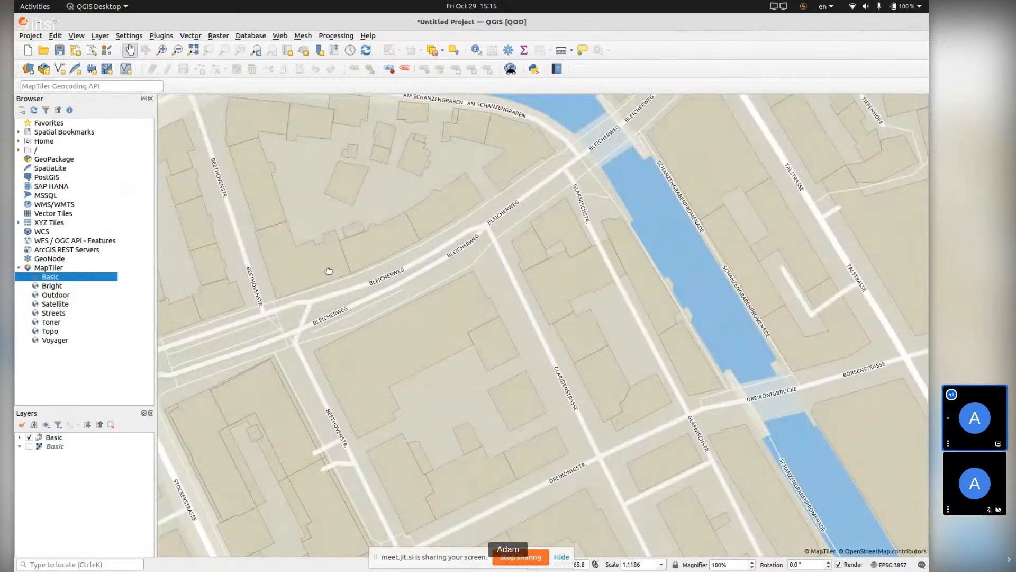
left_click_drag(277, 268, 476, 249)
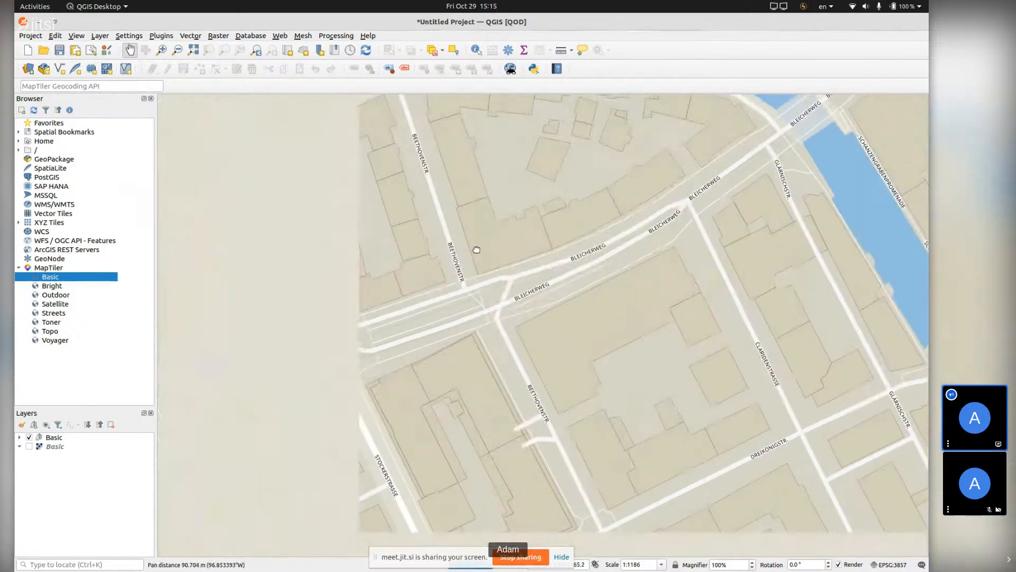
scroll(373, 304, "down", 3)
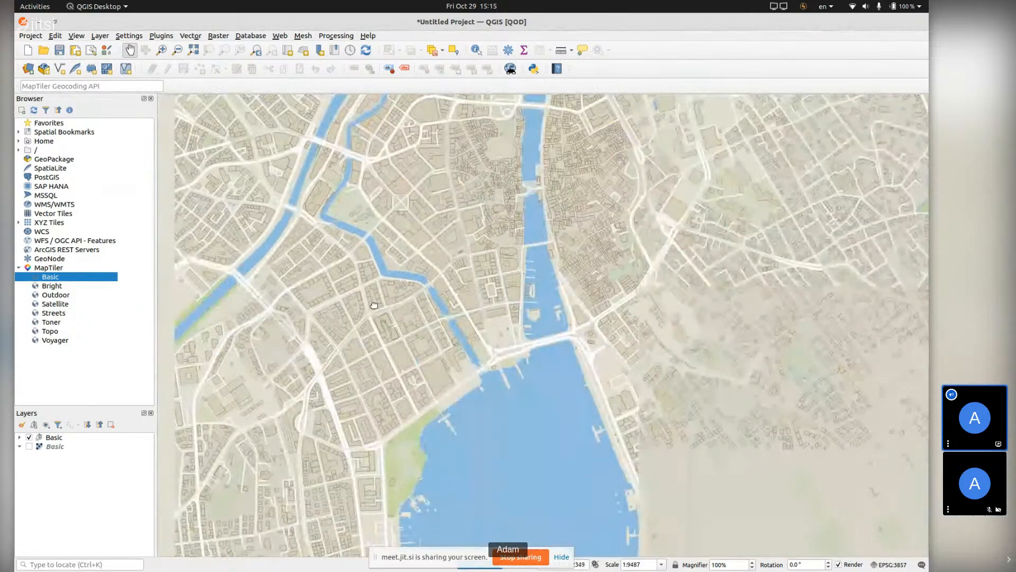
scroll(373, 305, "down", 2)
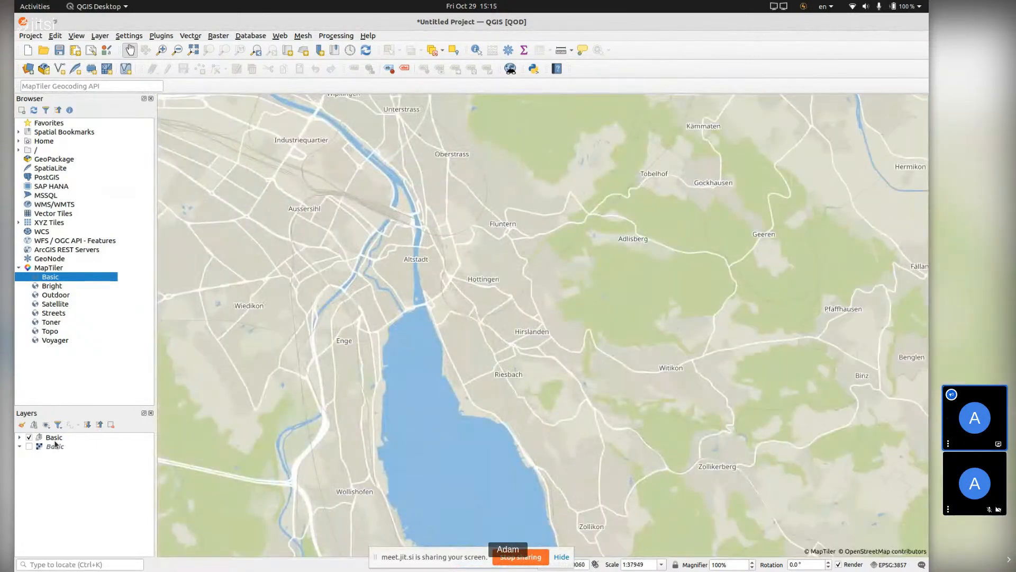
left_click(56, 440)
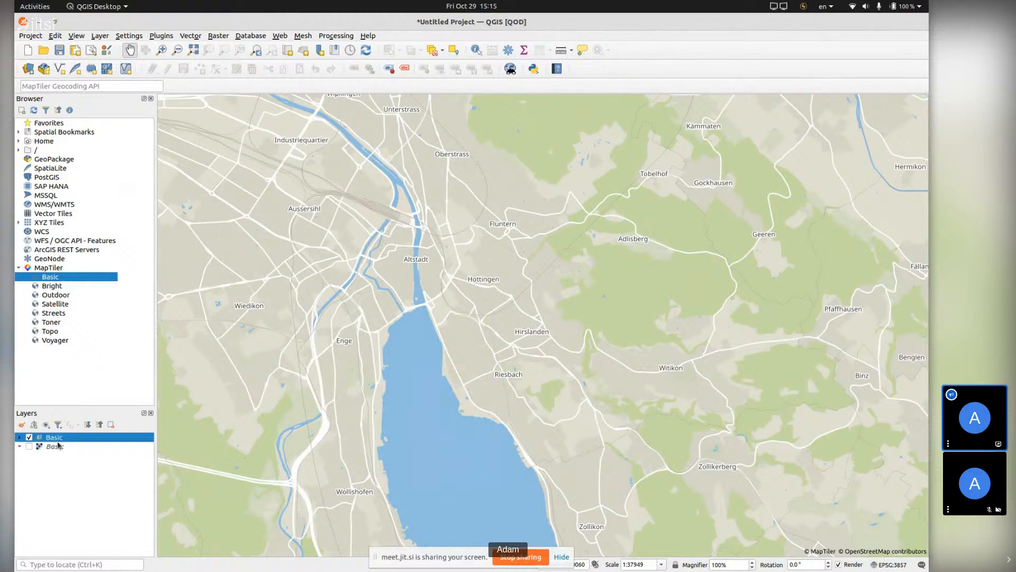
left_click(29, 438)
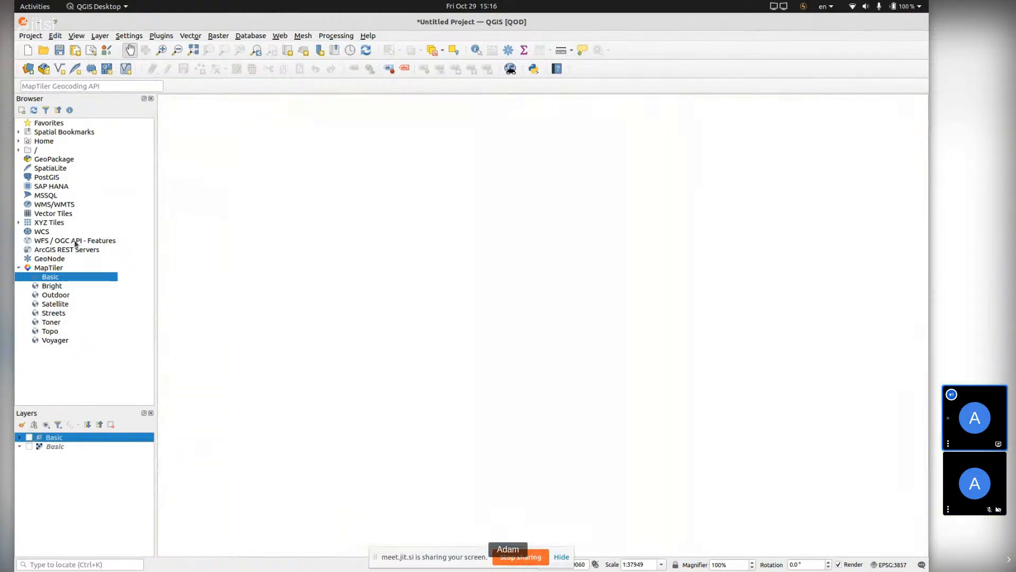
- Add the MapTiler Streets map as vector tiles and examine it from Zürich out to the Alps and in near Ried-Brig
left_click(49, 315)
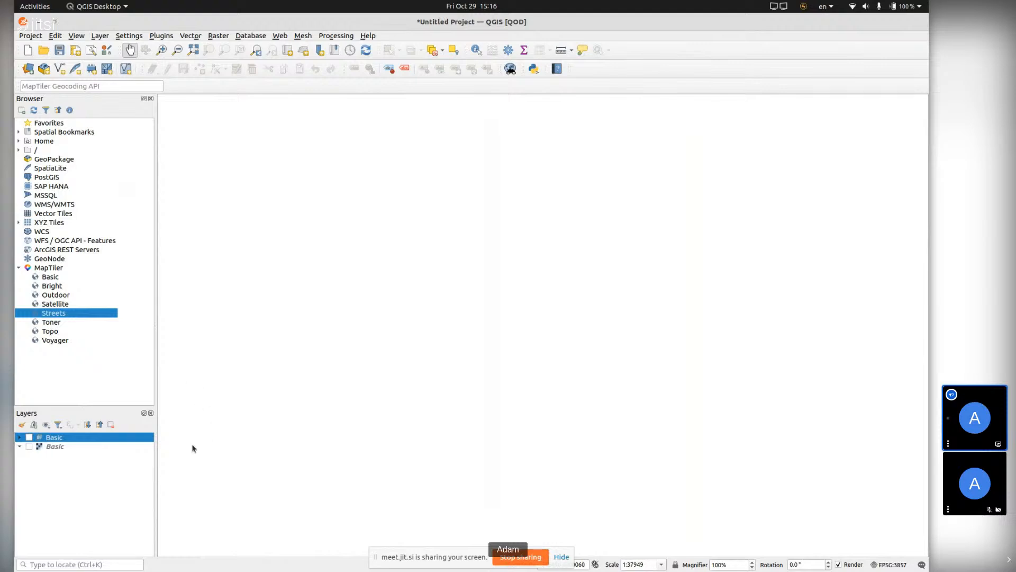
left_click_drag(90, 458, 83, 456)
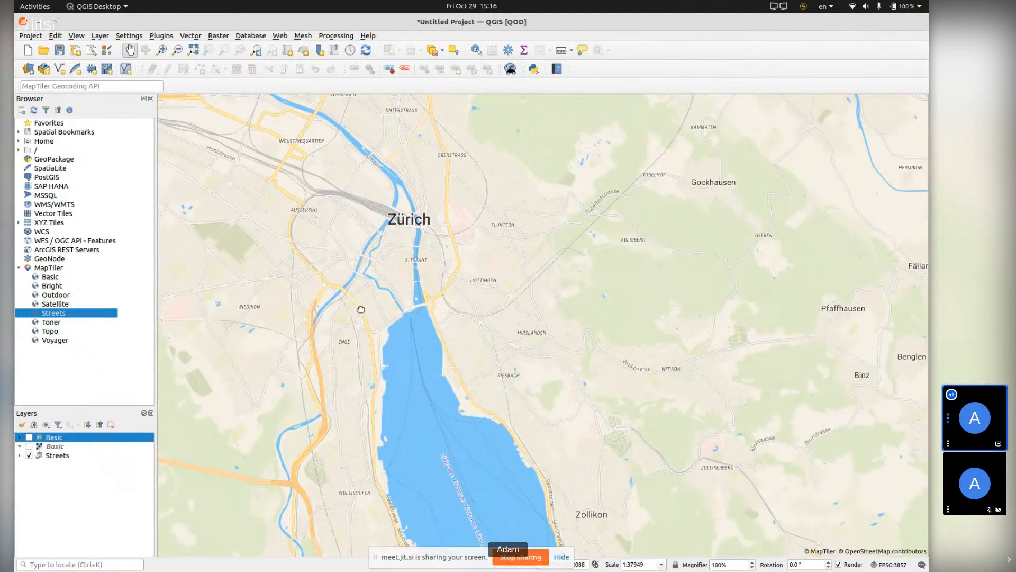
scroll(360, 309, "down", 1)
scroll(360, 309, "down", 2)
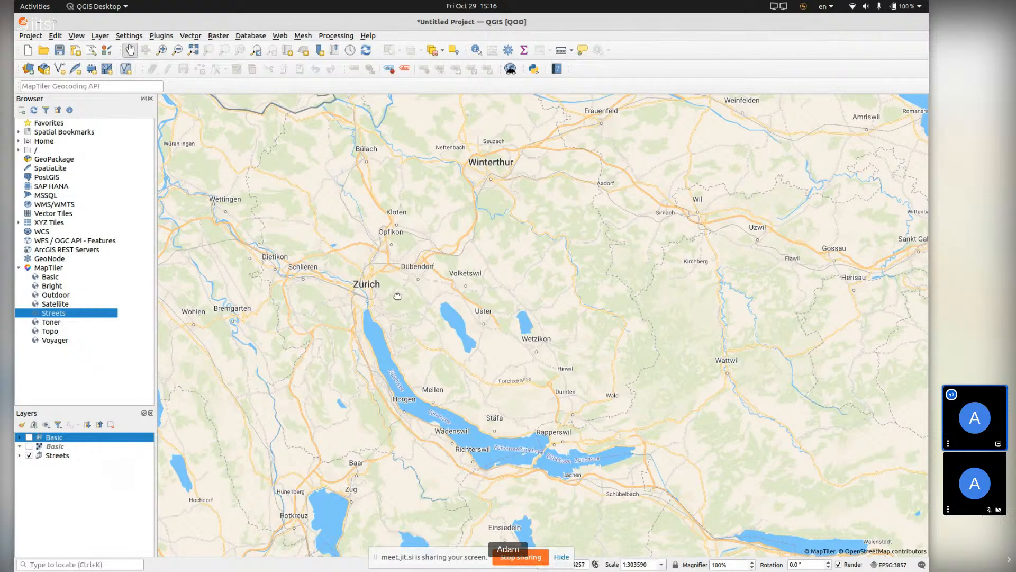
scroll(394, 297, "down", 4)
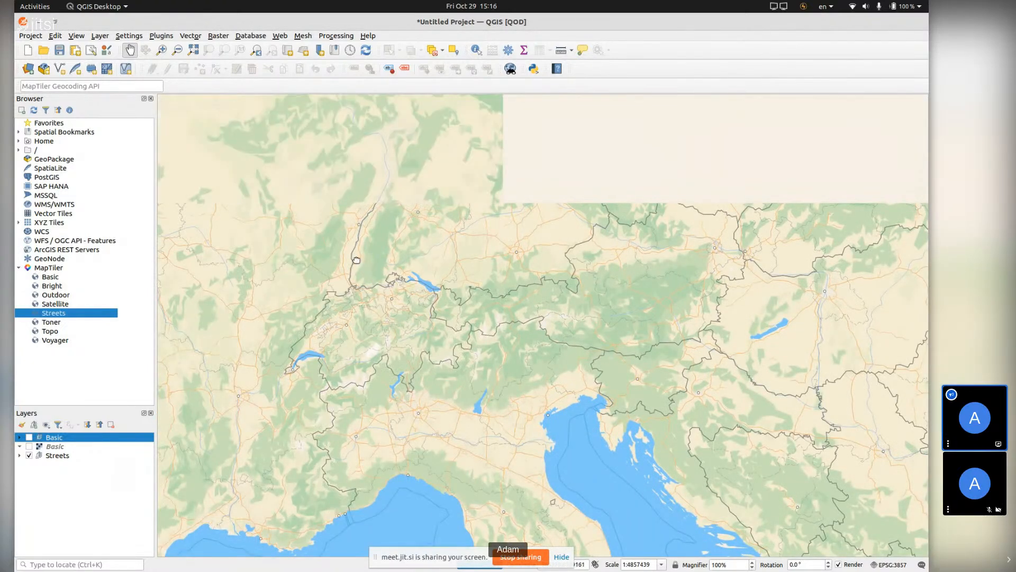
left_click_drag(357, 261, 496, 364)
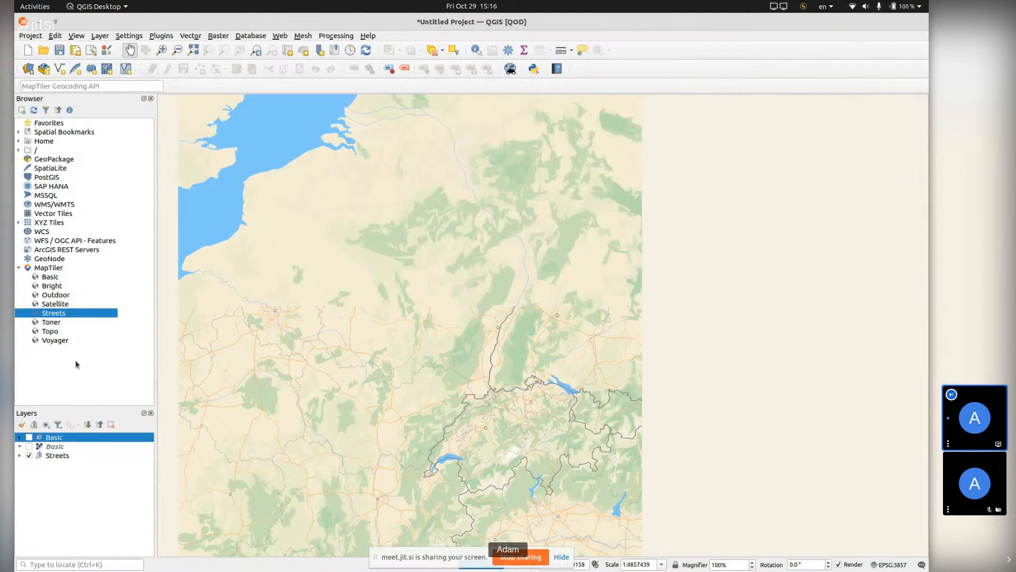
left_click_drag(548, 446, 448, 394)
scroll(416, 422, "up", 2)
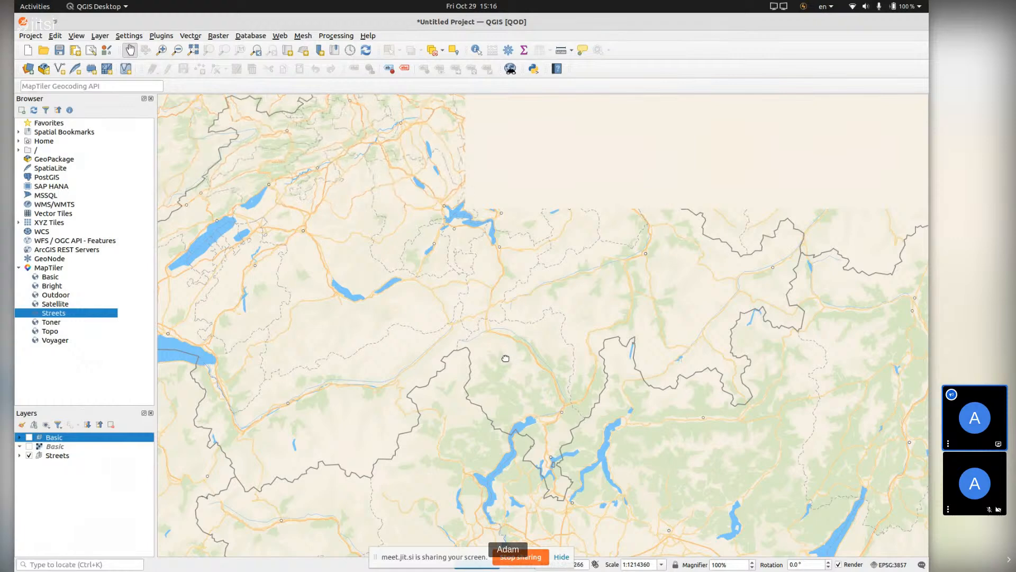
scroll(631, 351, "up", 4)
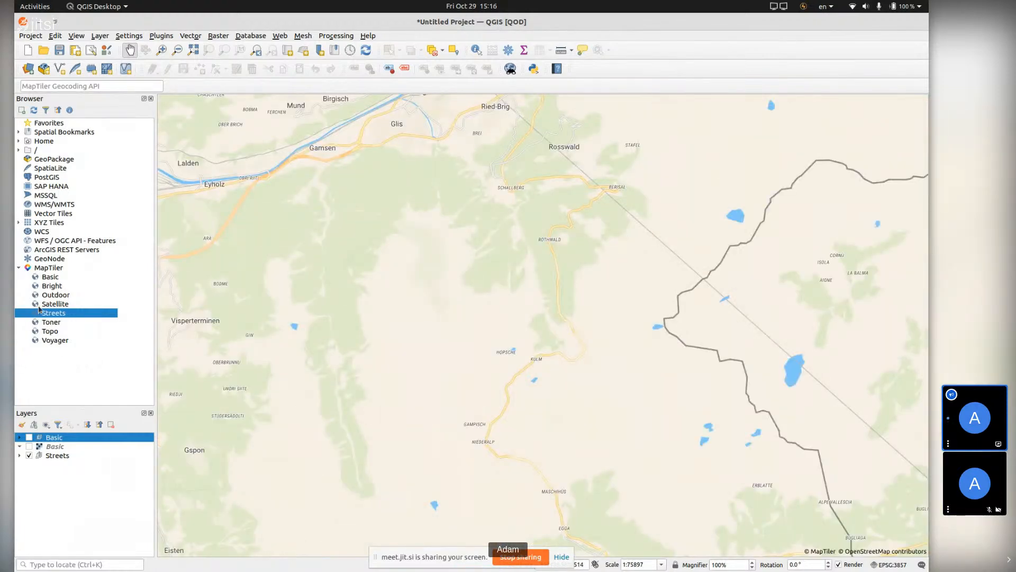
- Add the MapTiler Satellite map in place of the visible Streets layer and review its style conversion warnings
left_click(47, 303)
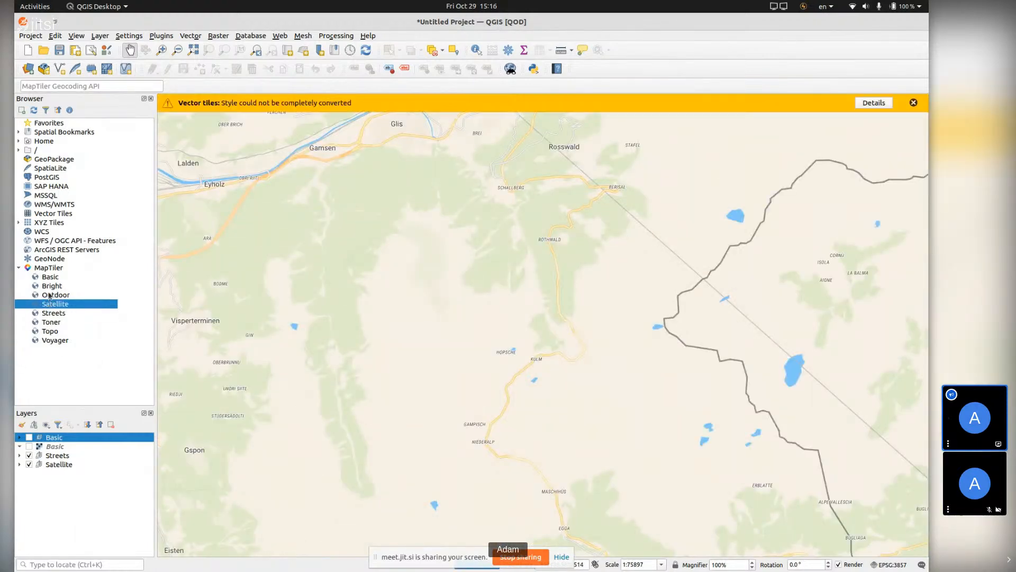
left_click(29, 456)
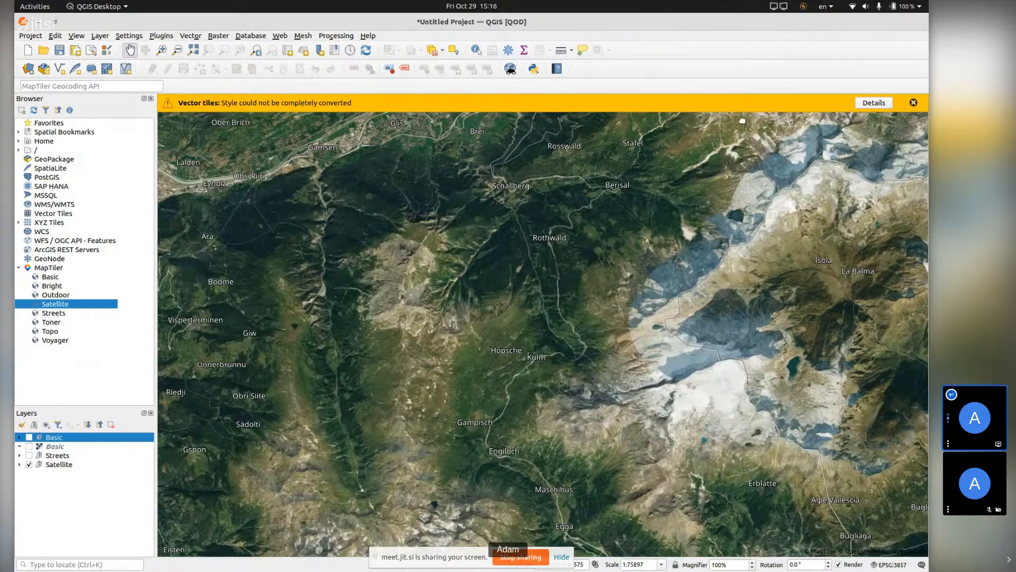
left_click(863, 105)
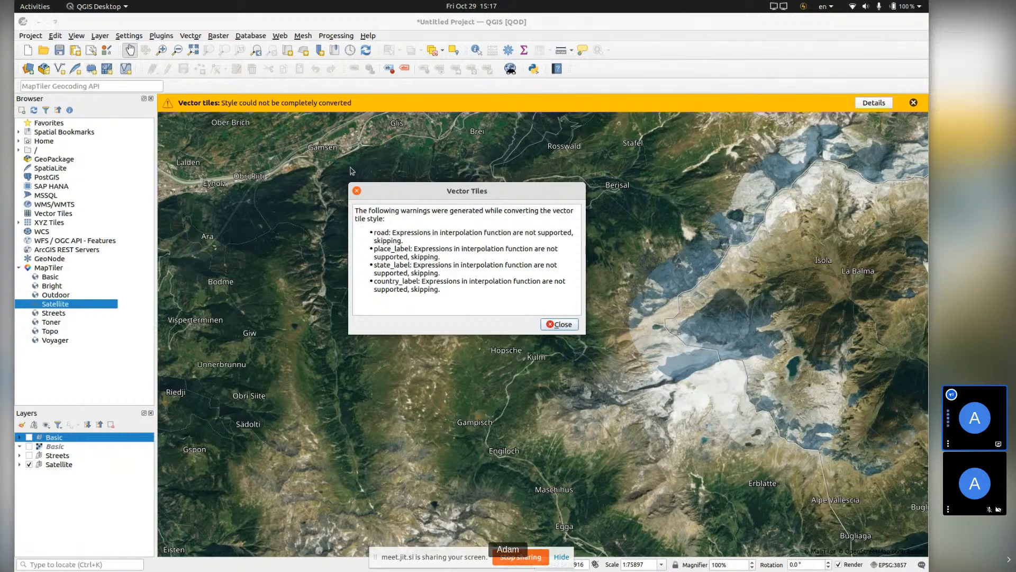
left_click(559, 325)
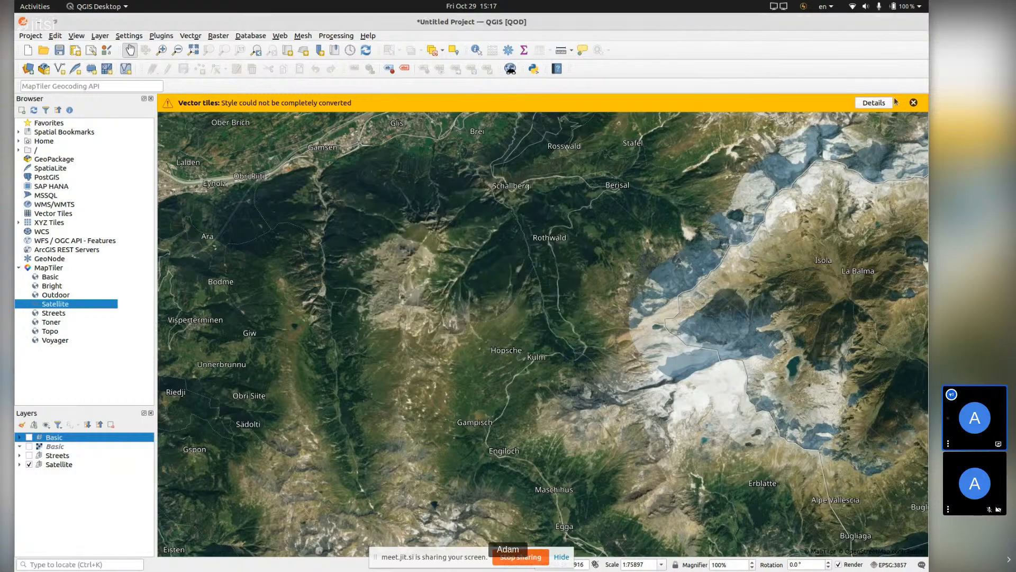
left_click(915, 103)
scroll(572, 390, "up", 2)
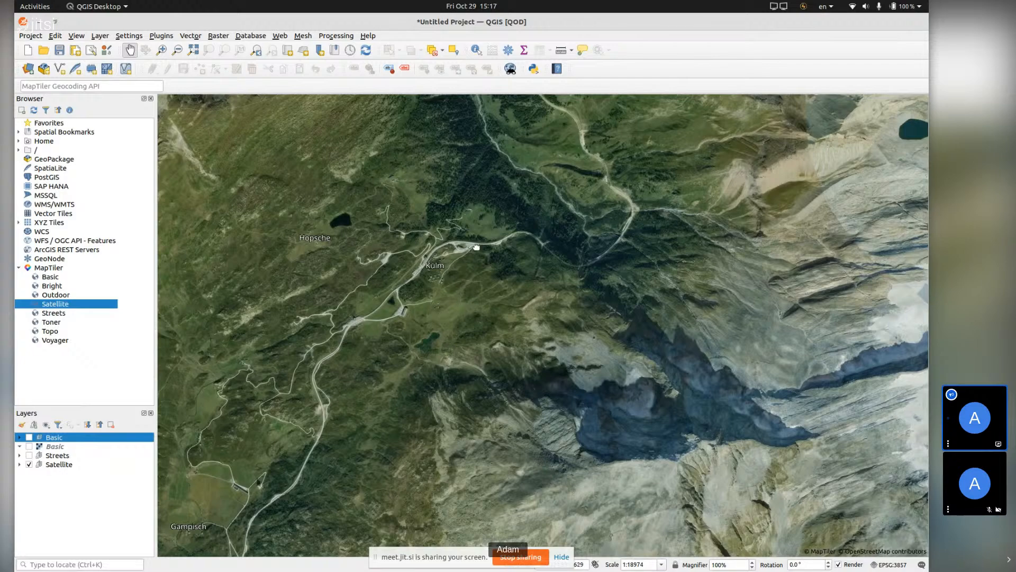
- Add the MapTiler Outdoor map as vector tiles and hide the Satellite layer, dismissing the style conversion notice
left_click(52, 297)
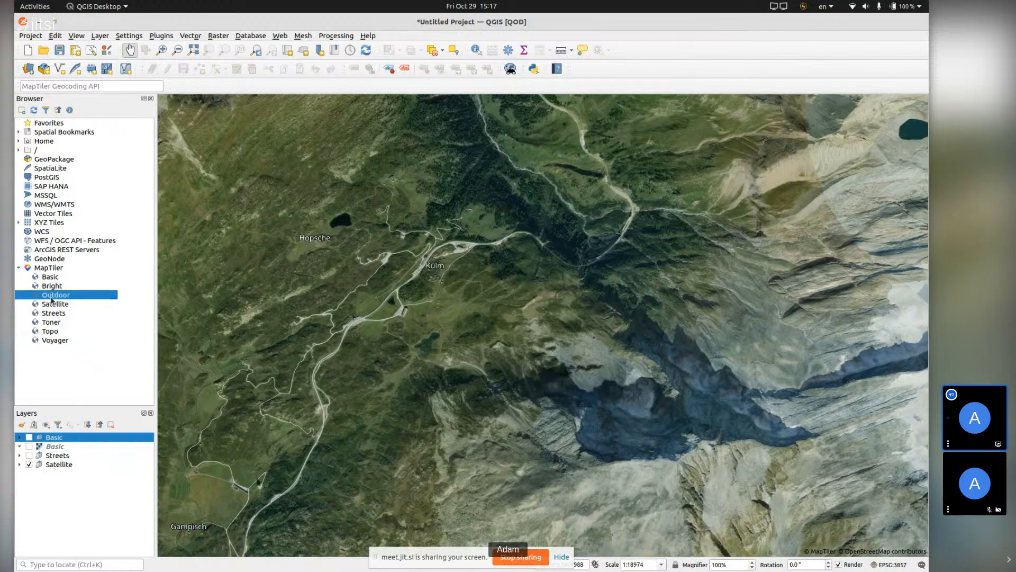
left_click(30, 464)
left_click(914, 103)
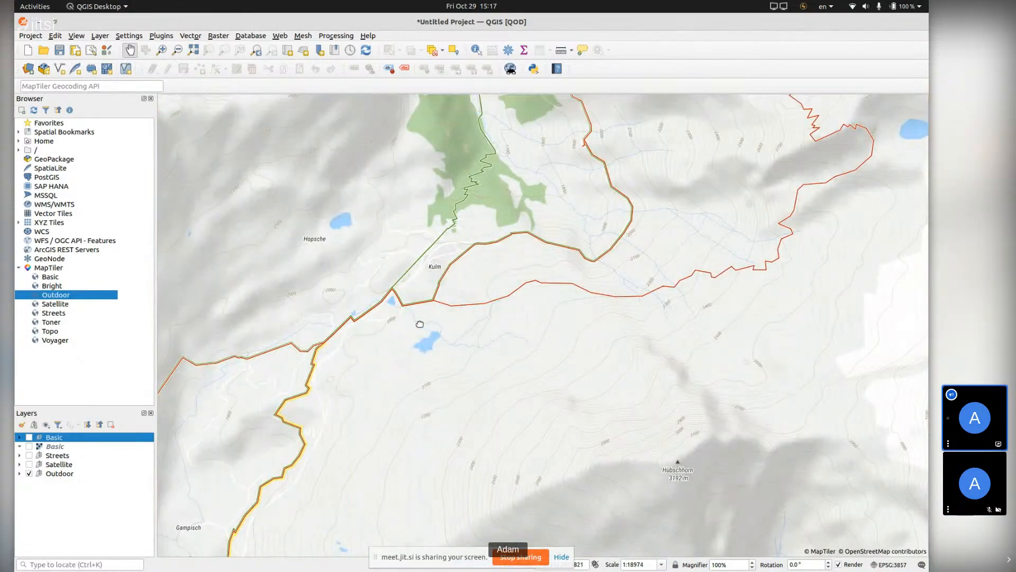
- Examine the vector Outdoor map's trails, terrain and labels from the Simplon and Visp area down to the streets of Saas-Grund
scroll(391, 325, "down", 2)
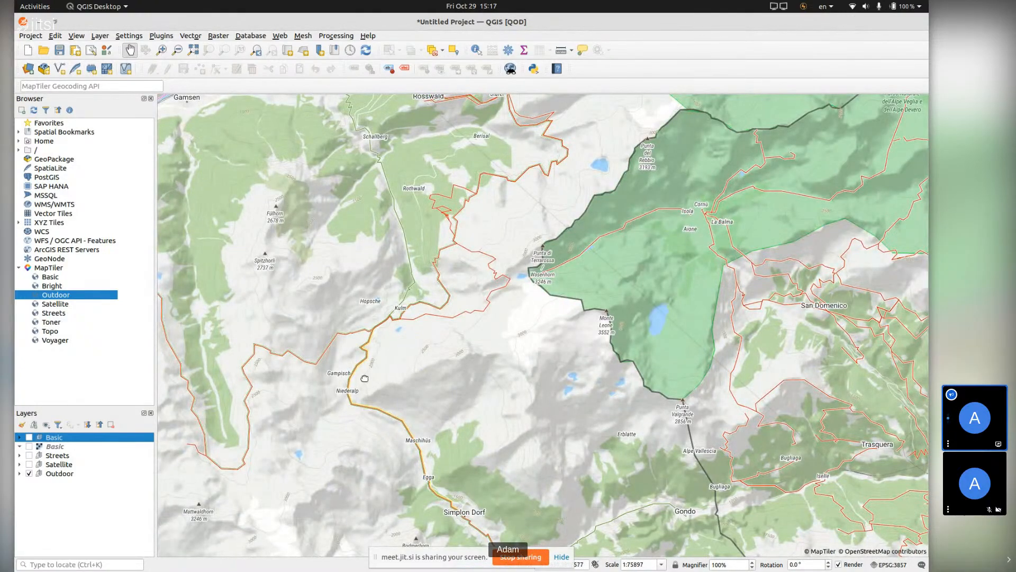
left_click_drag(364, 379, 533, 309)
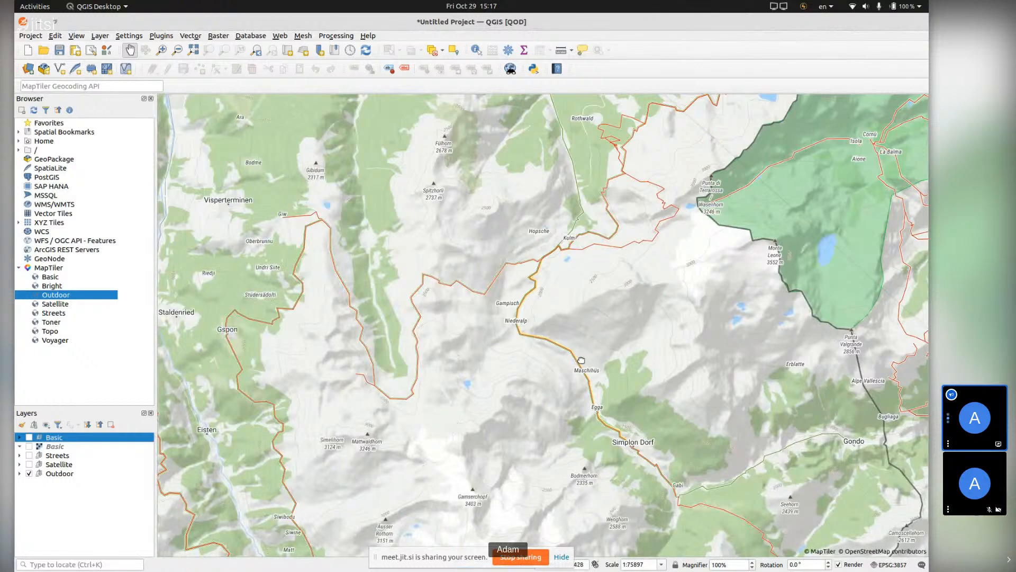
scroll(633, 368, "down", 1)
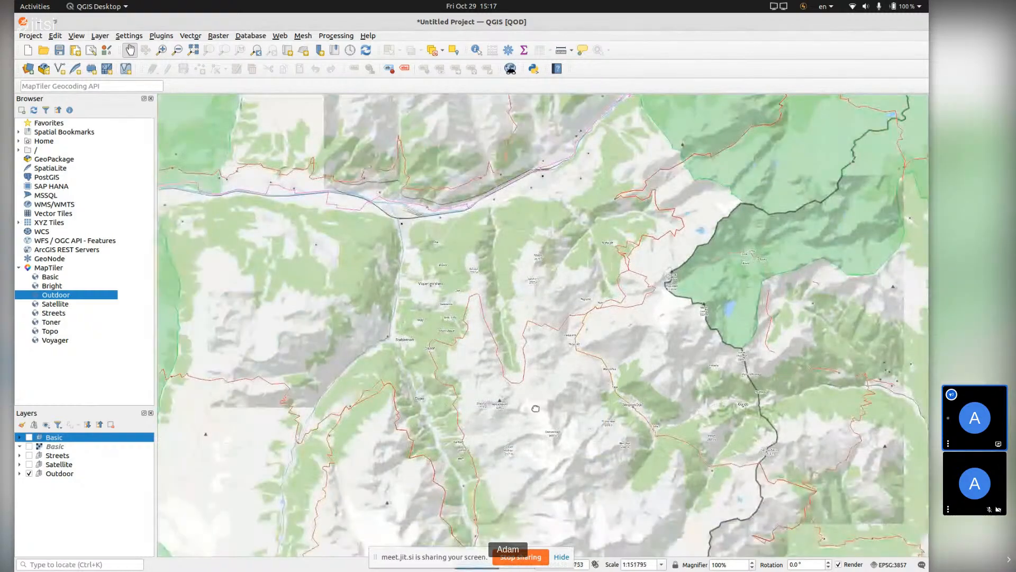
left_click_drag(365, 273, 582, 331)
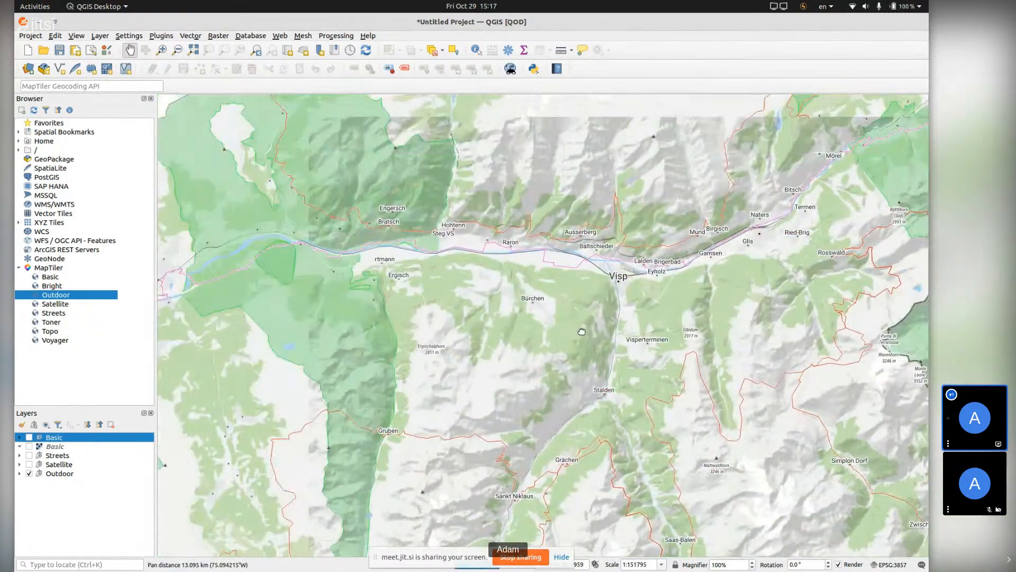
left_click_drag(695, 464, 455, 222)
scroll(498, 424, "up", 2)
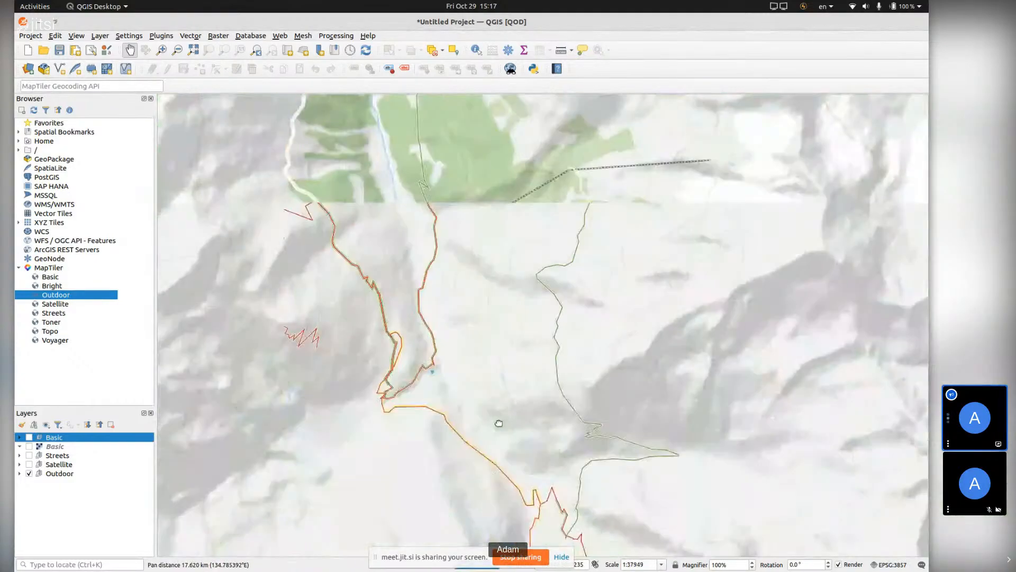
scroll(408, 264, "up", 1)
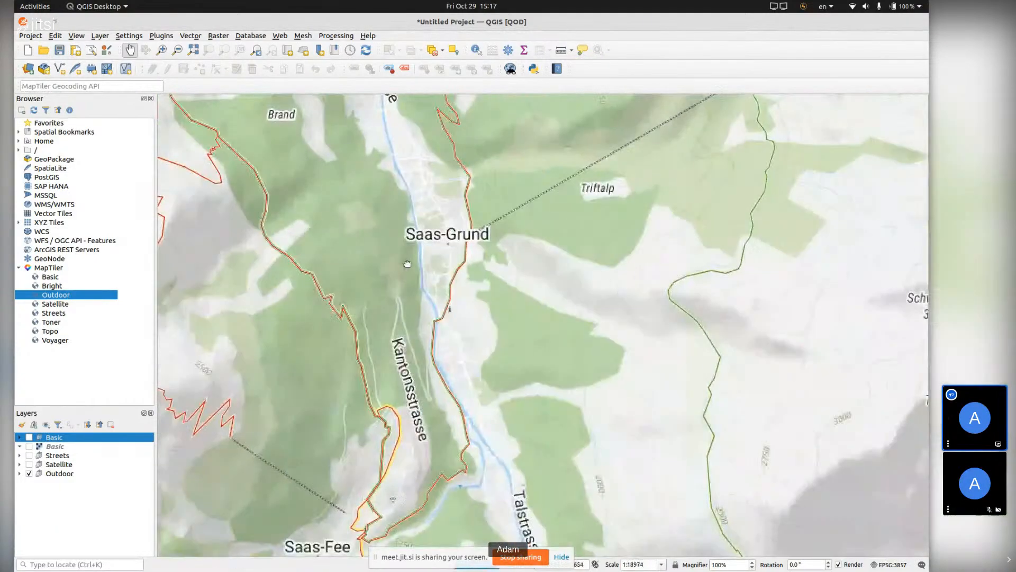
scroll(450, 268, "up", 2)
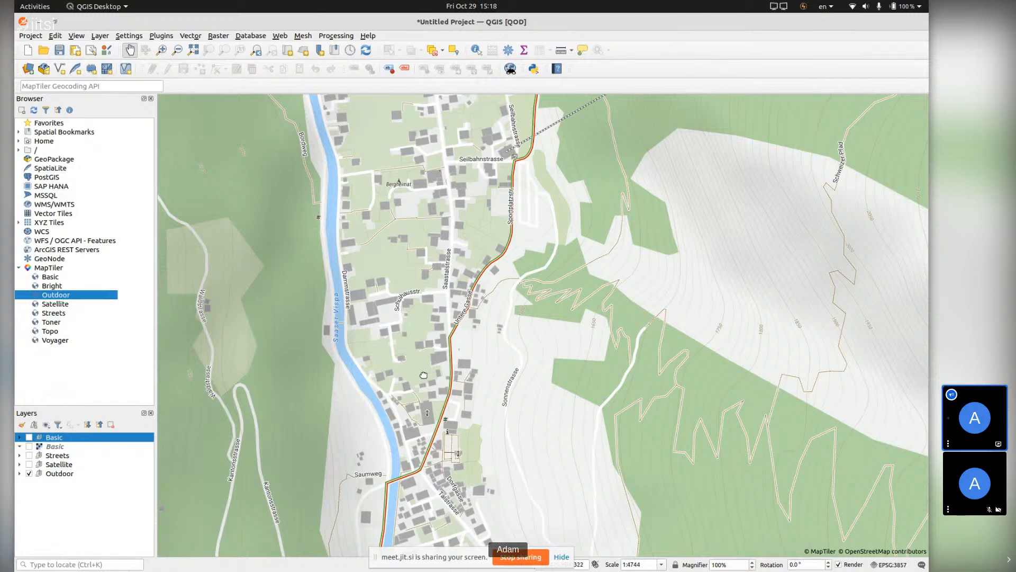
left_click_drag(424, 375, 444, 259)
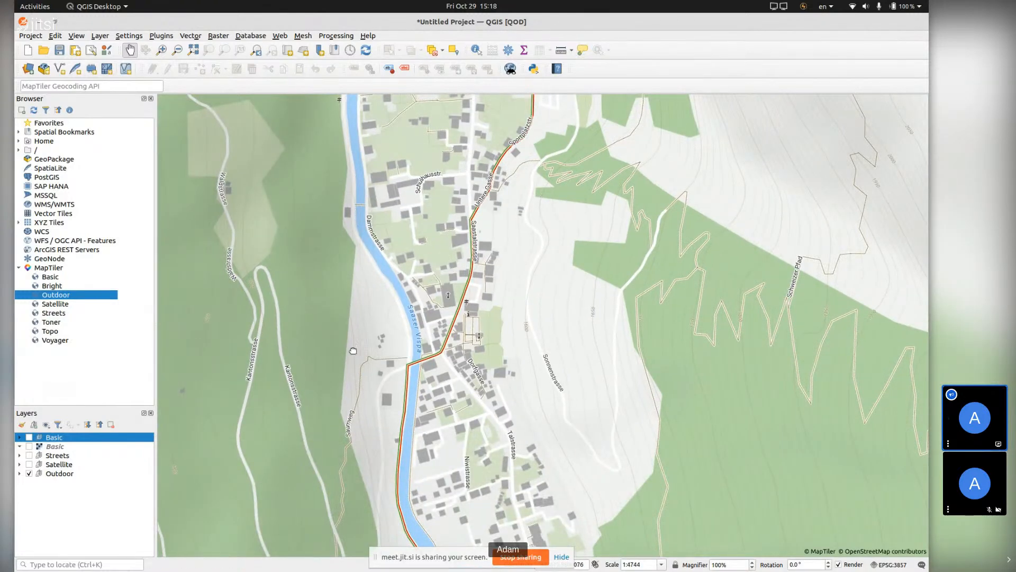
- Add the MapTiler Outdoor map as a raster layer in place of the vector one and inspect it close up near Friedhofskapelle
right_click(56, 299)
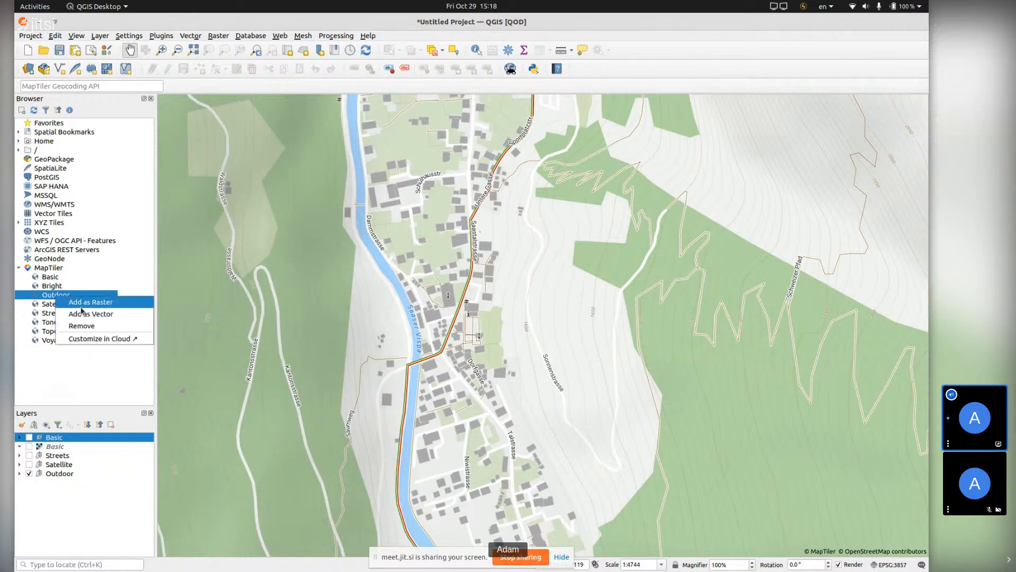
left_click(77, 304)
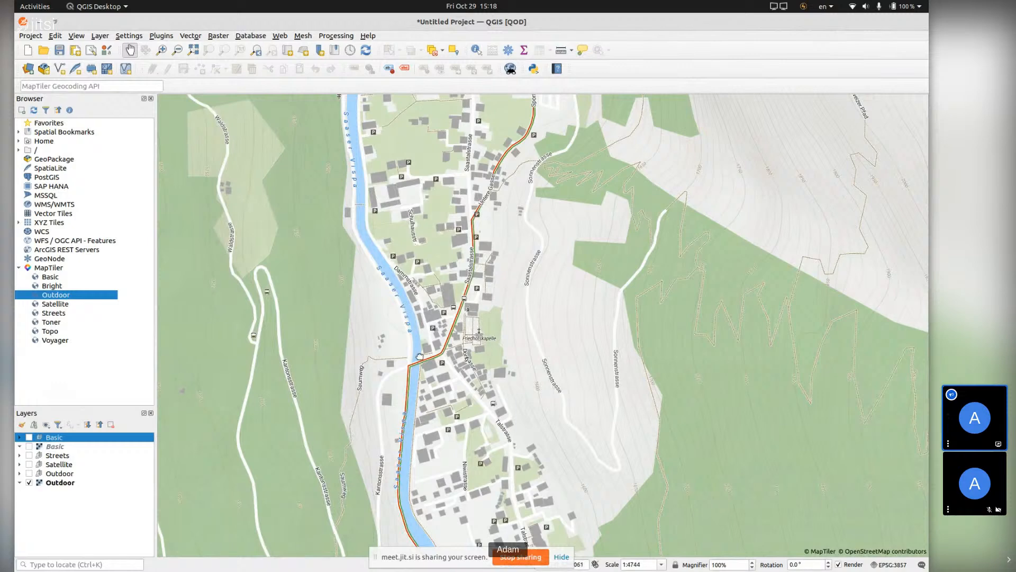
scroll(418, 360, "up", 2)
scroll(618, 283, "up", 2)
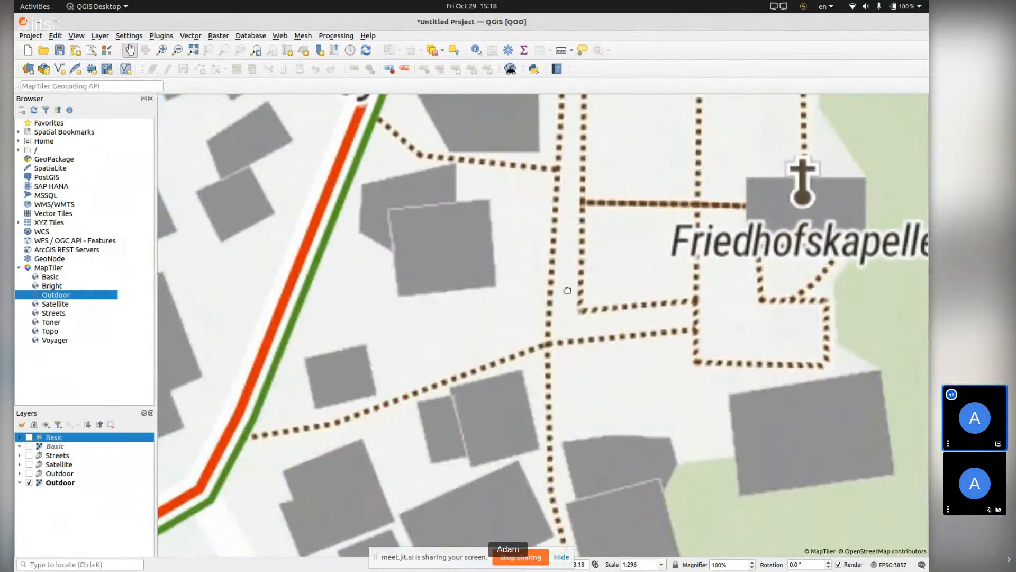
scroll(563, 290, "up", 2)
scroll(608, 212, "down", 2)
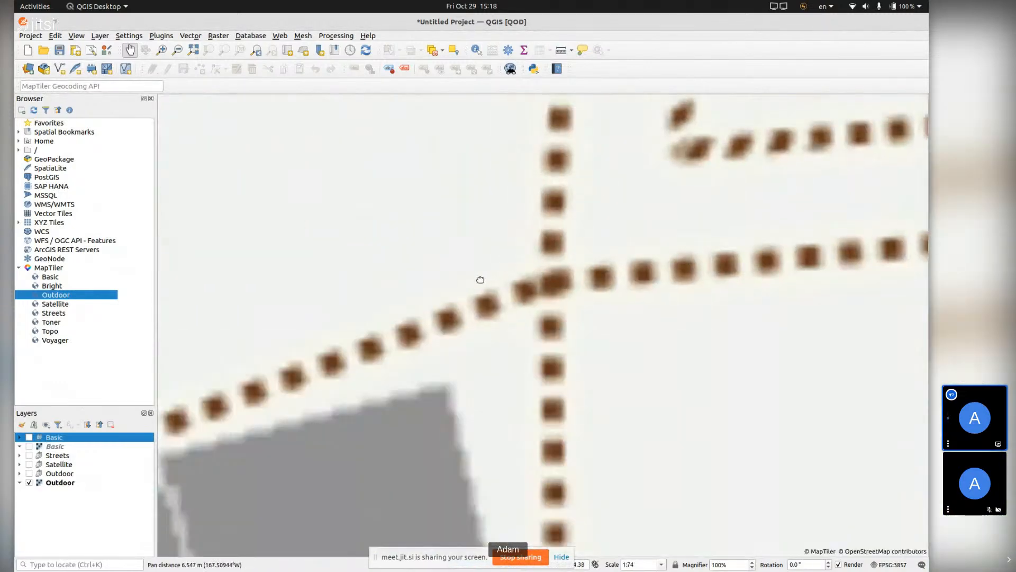
scroll(429, 280, "up", 1)
scroll(412, 281, "down", 1)
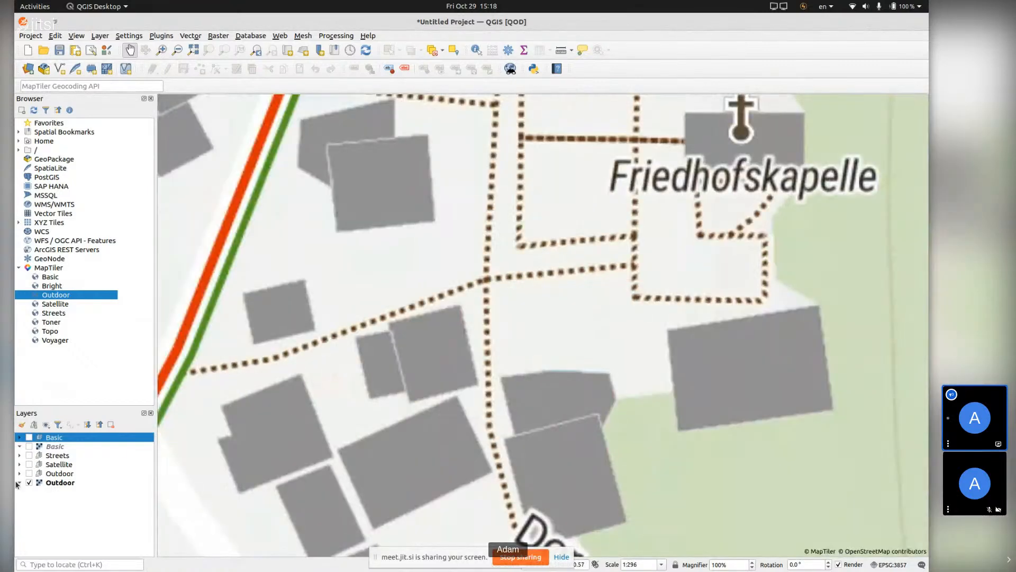
- Switch visibility from the raster Outdoor layer to the vector one and compare the buildings and paths around Friedhofskapelle
left_click(29, 473)
left_click(30, 482)
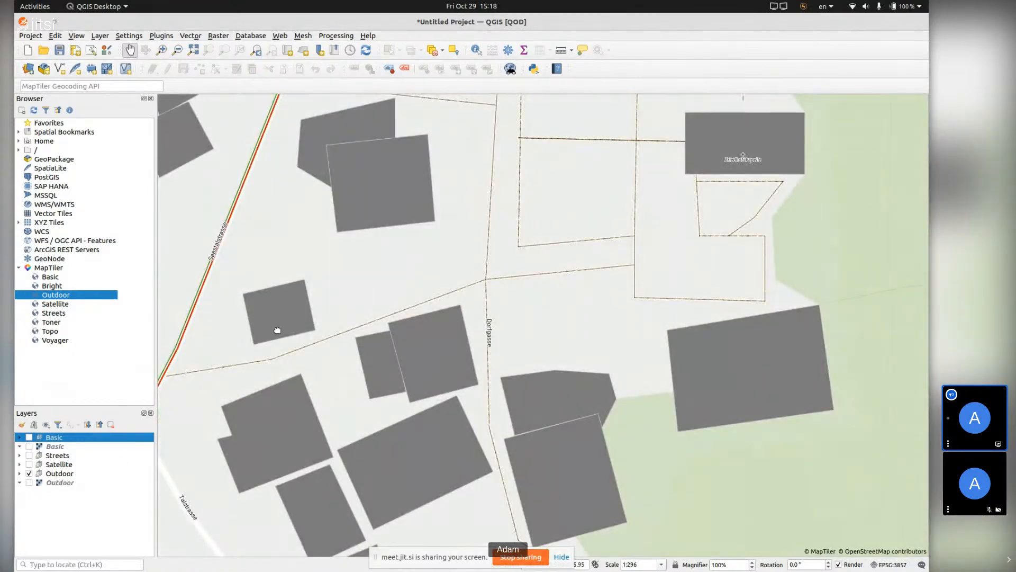
scroll(290, 297, "down", 3)
left_click_drag(241, 289, 410, 253)
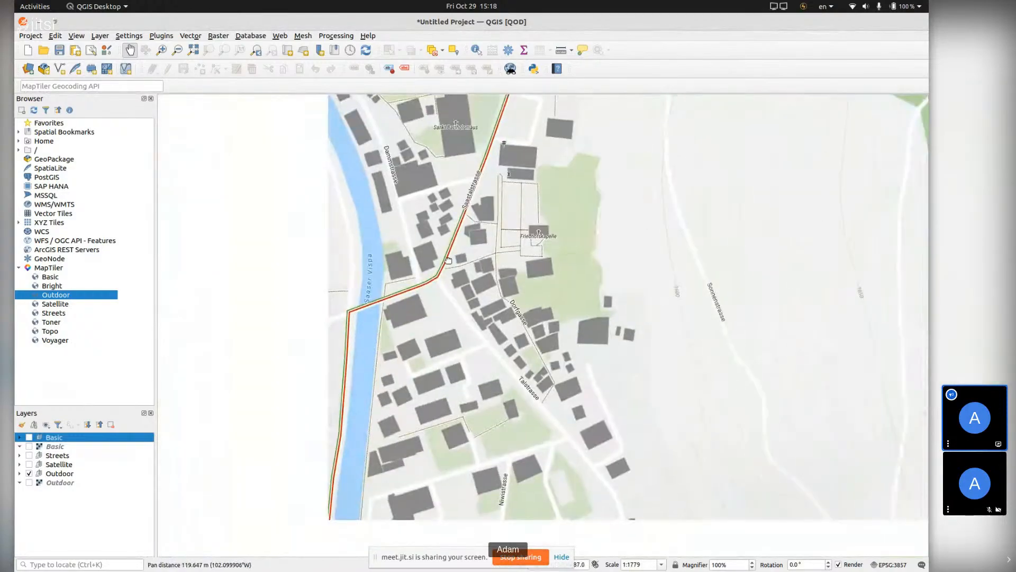
- Export the map view around Schliechte and Wildi as a PDF at 300 dpi, saved as print in the Desktop folder
scroll(410, 253, "down", 2)
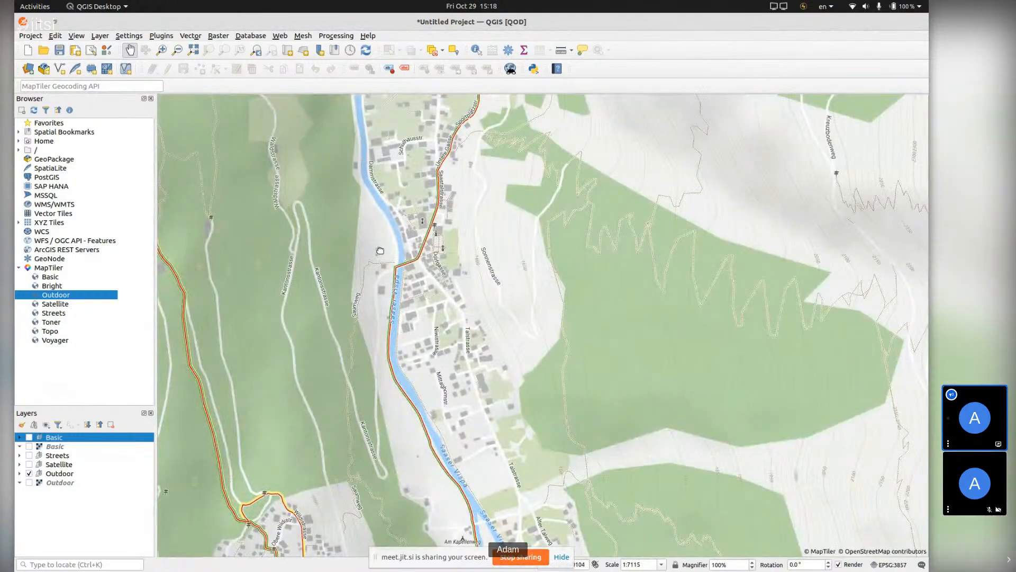
left_click_drag(336, 296, 455, 131)
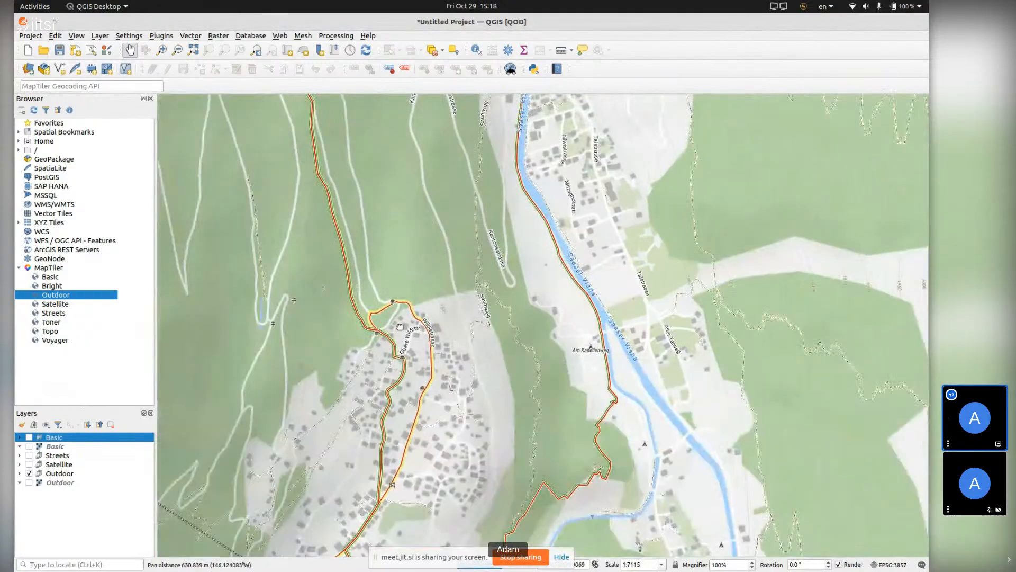
scroll(379, 381, "up", 1)
left_click_drag(378, 382, 390, 337)
scroll(390, 337, "up", 1)
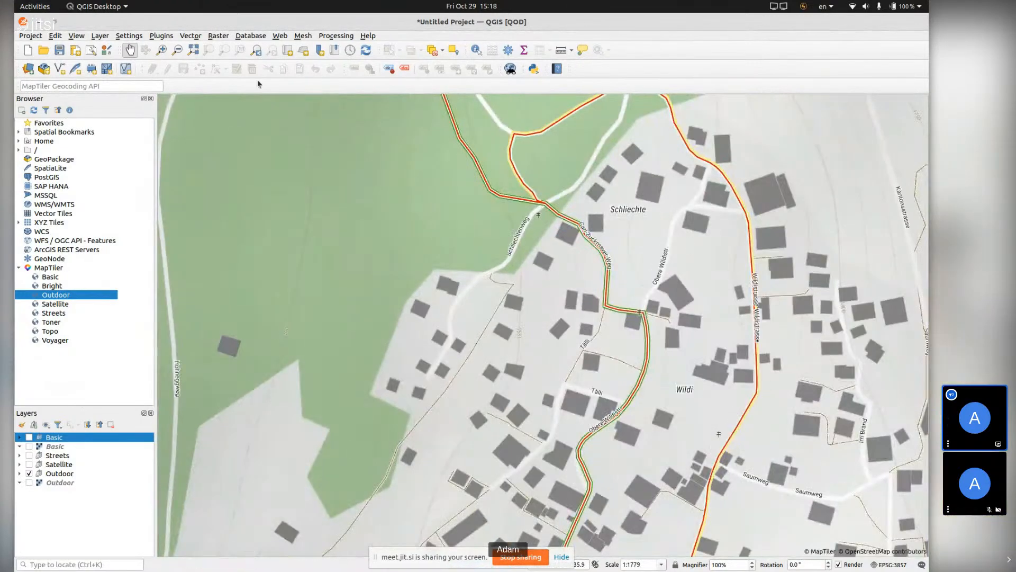
left_click(31, 36)
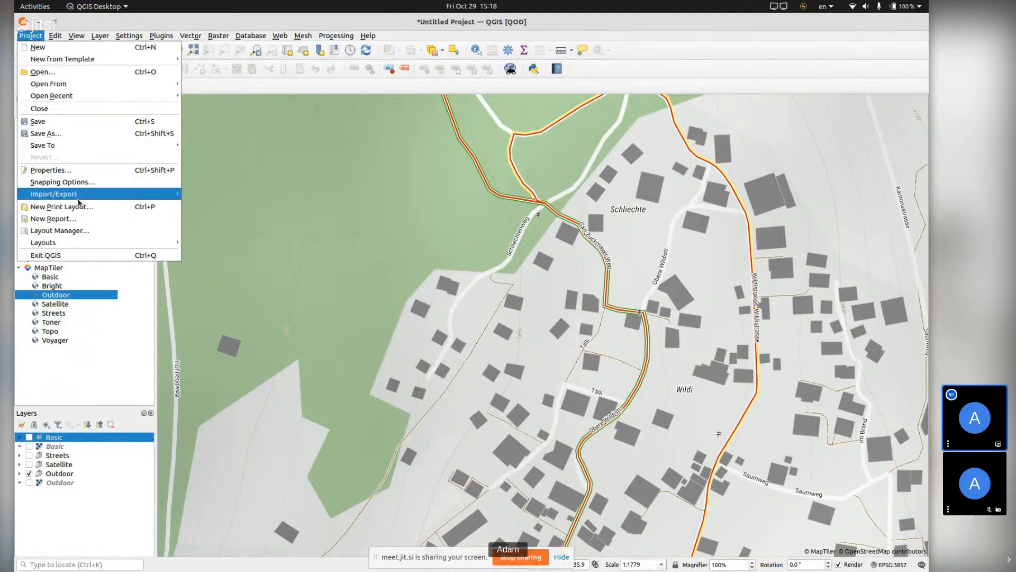
mouse_move(123, 197)
left_click(228, 206)
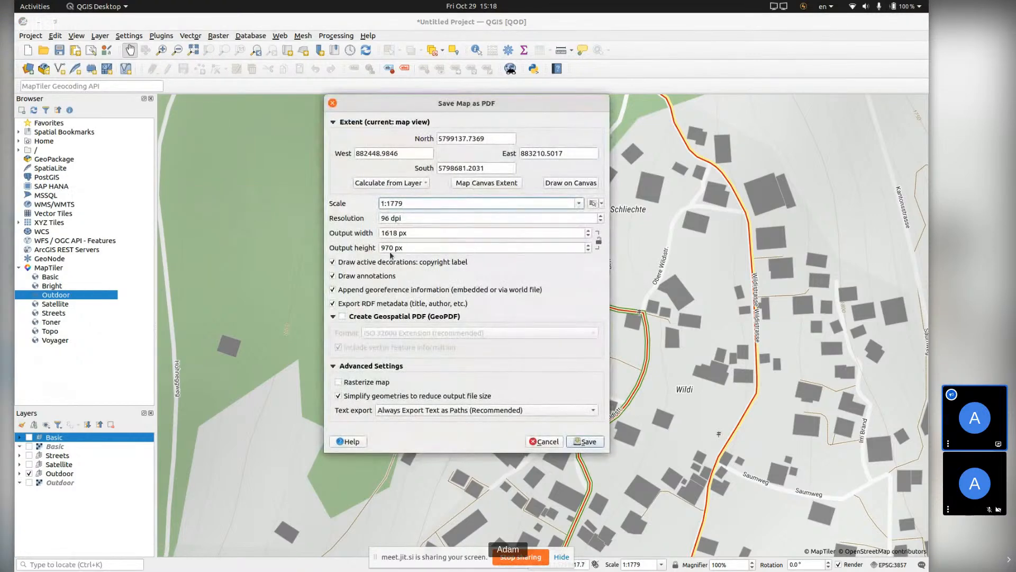
left_click_drag(404, 221, 369, 221)
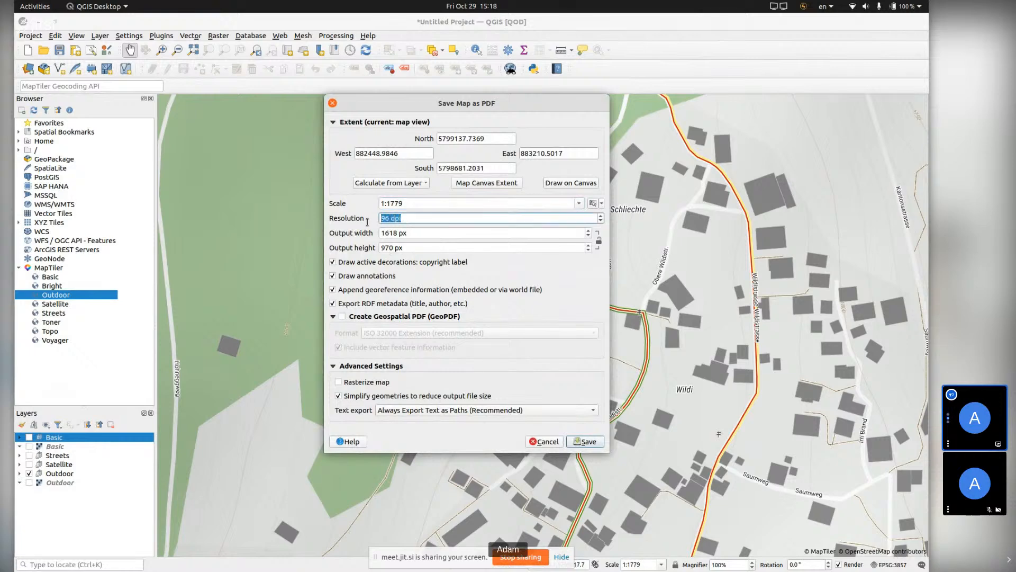
type("300")
left_click(585, 441)
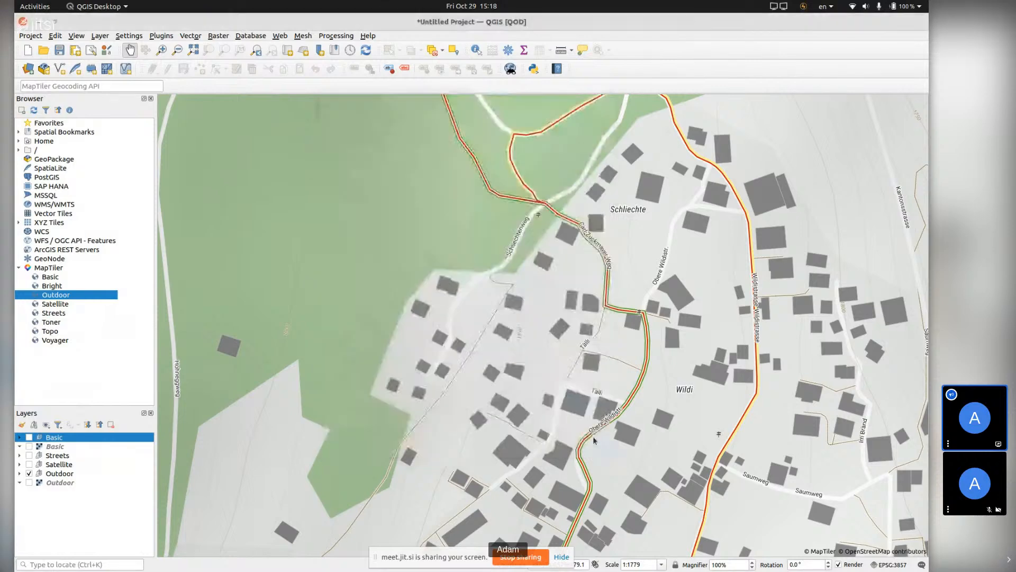
left_click(215, 100)
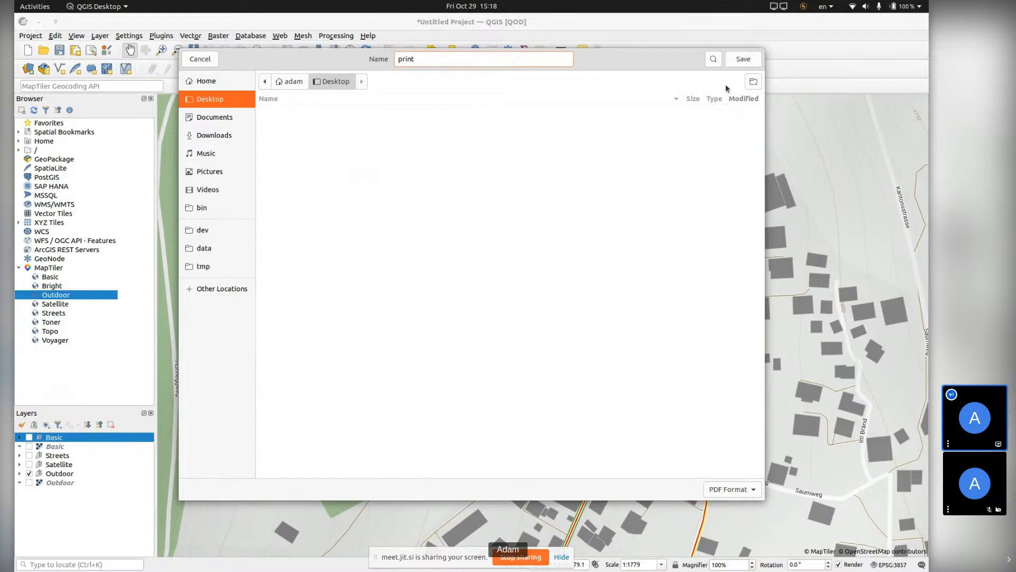
left_click(731, 62)
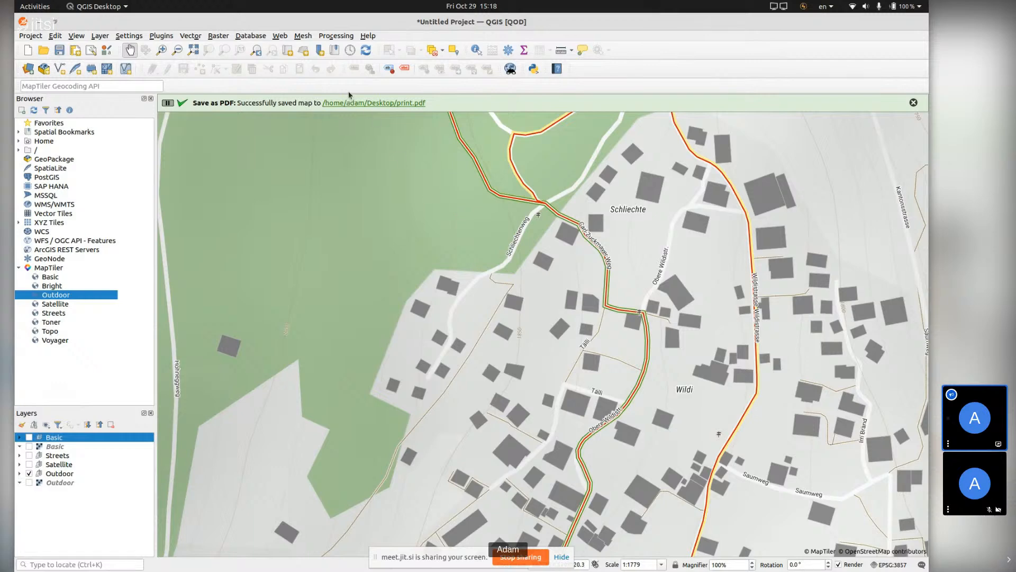
- Open the exported print.pdf, enlarge it to 200%, examine the sharpness of its roads, buildings and labels, and close it
left_click(352, 103)
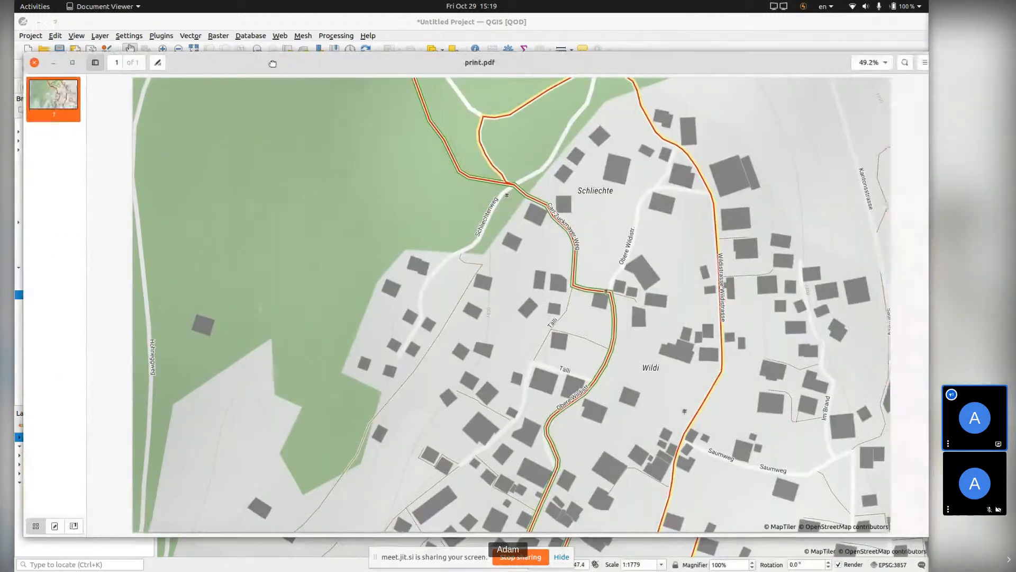
left_click_drag(272, 64, 208, 70)
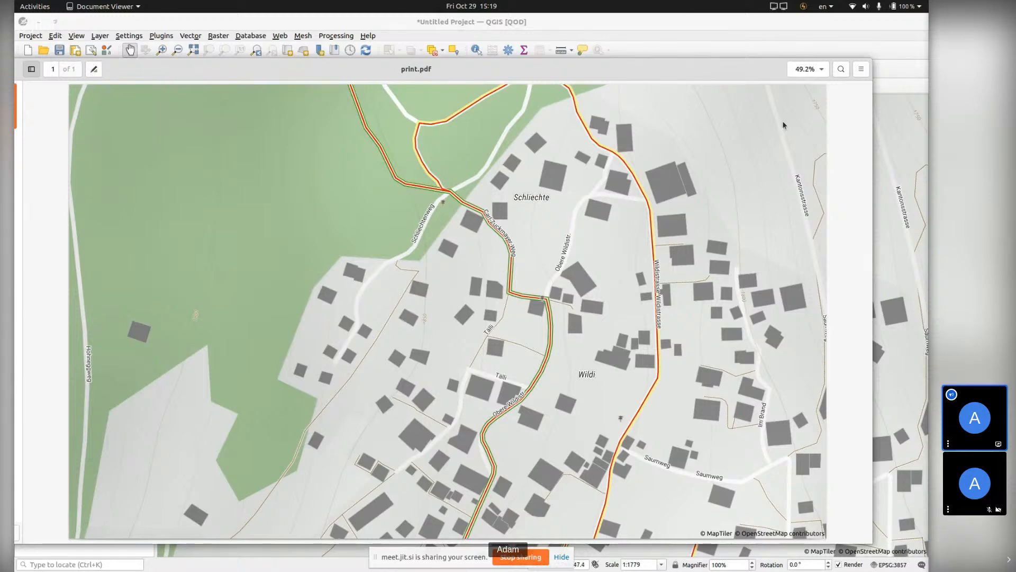
left_click(820, 73)
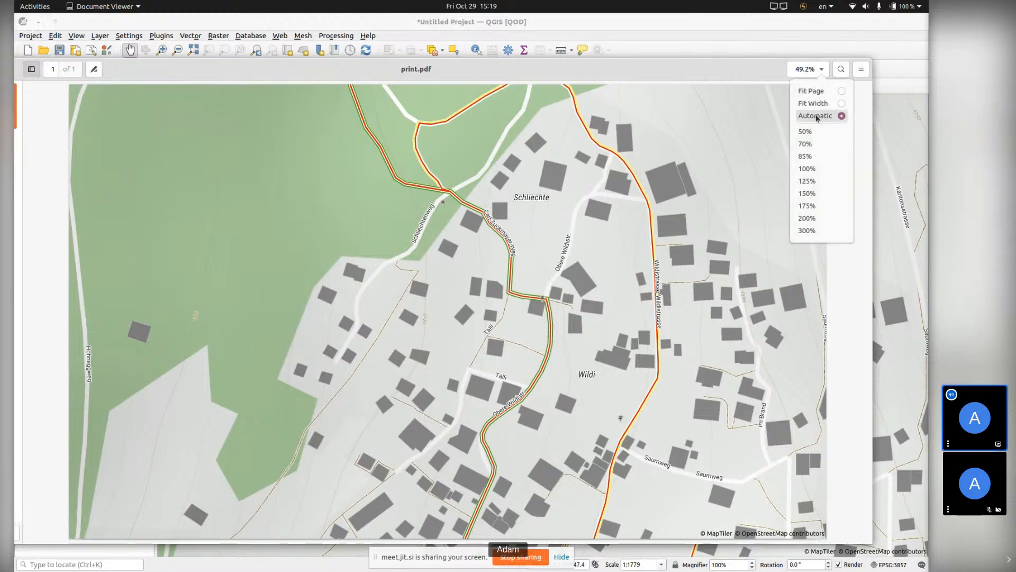
left_click(817, 217)
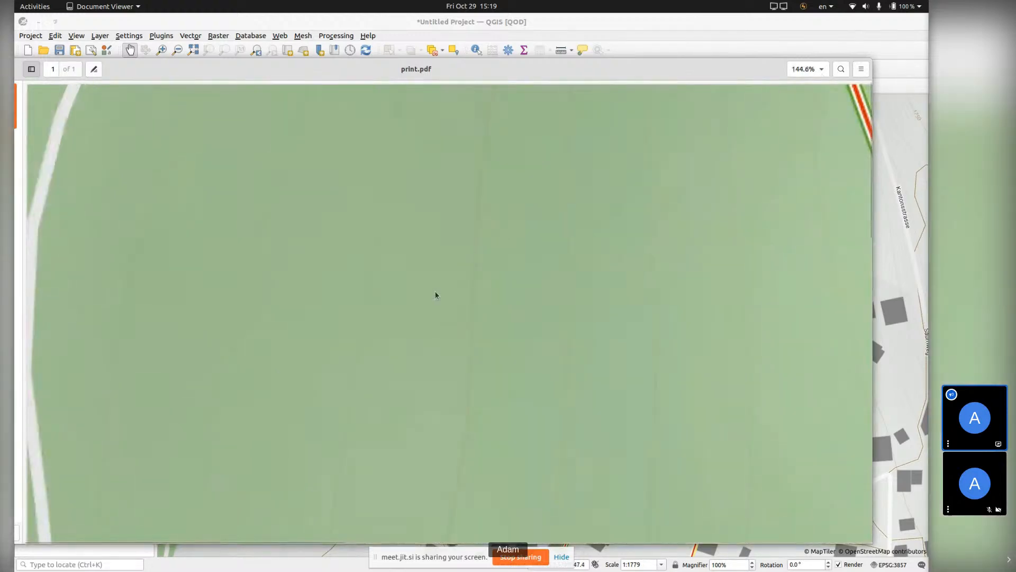
right_click(179, 220)
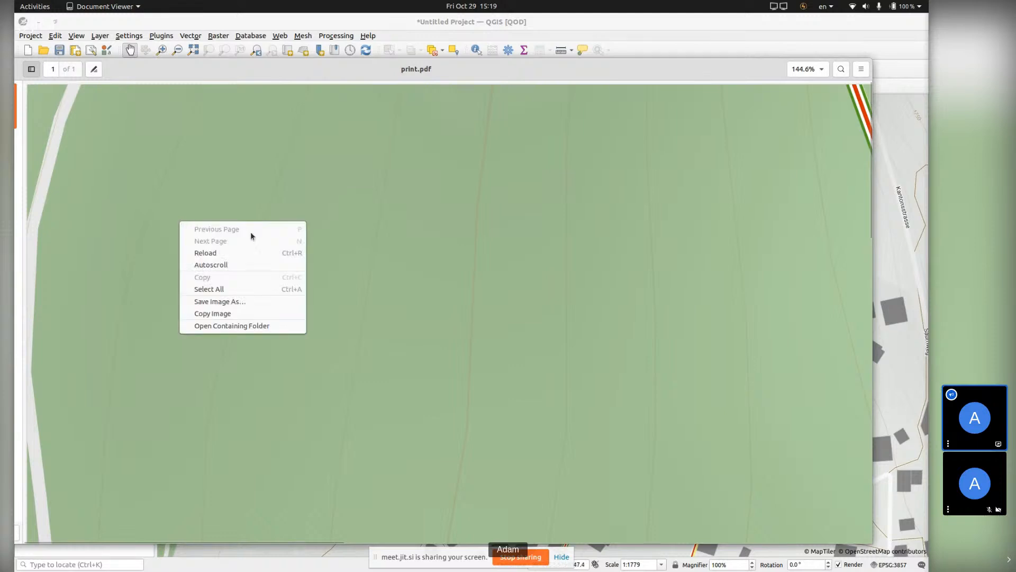
left_click(184, 211)
scroll(231, 202, "down", 10)
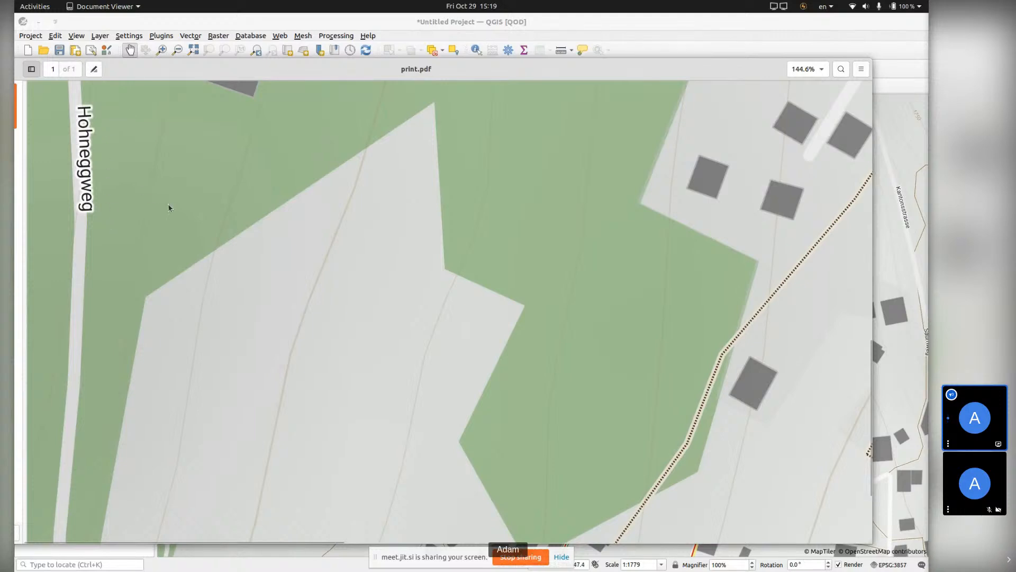
scroll(264, 223, "down", 3)
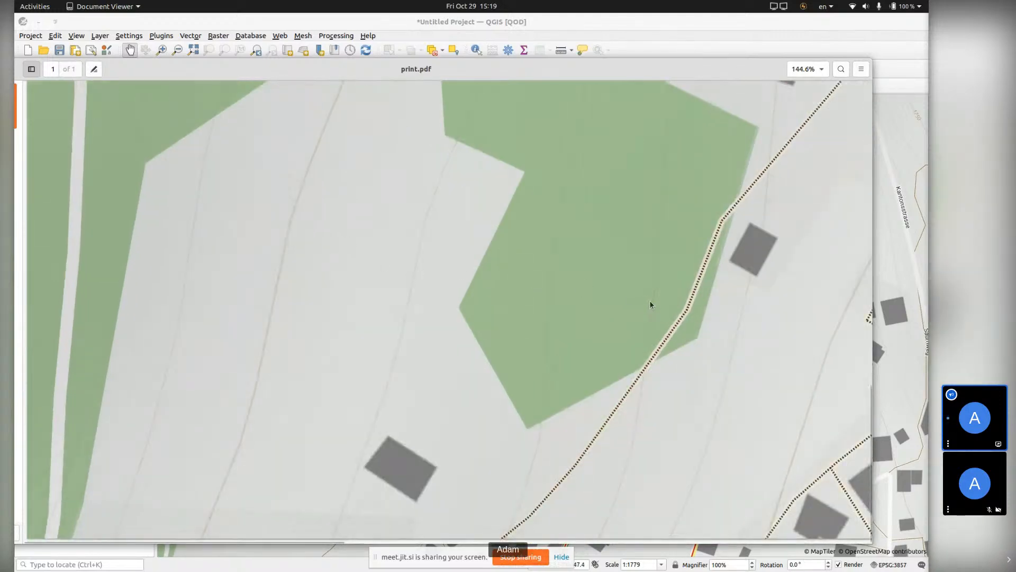
scroll(630, 305, "up", 15)
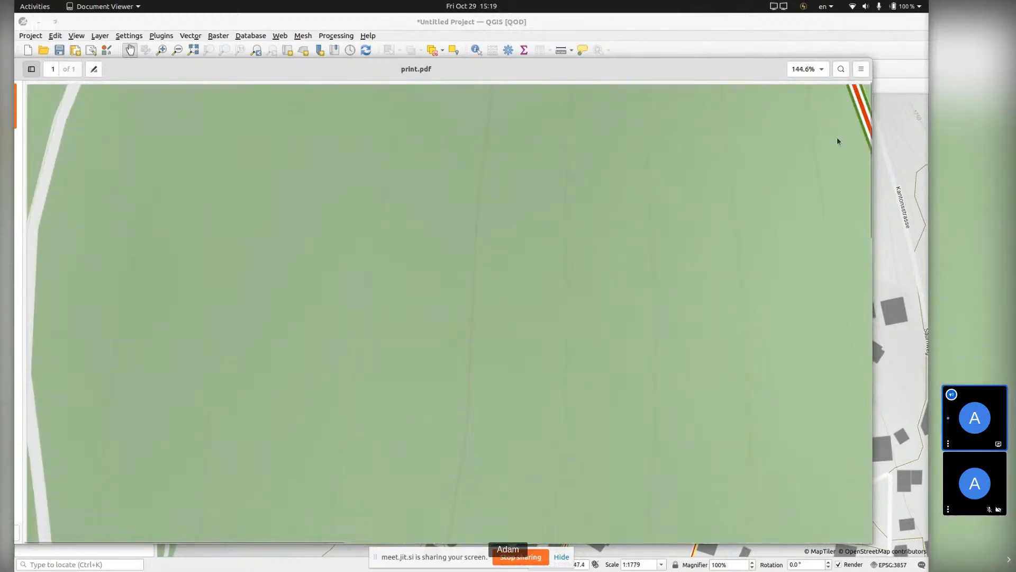
left_click_drag(148, 75, 277, 55)
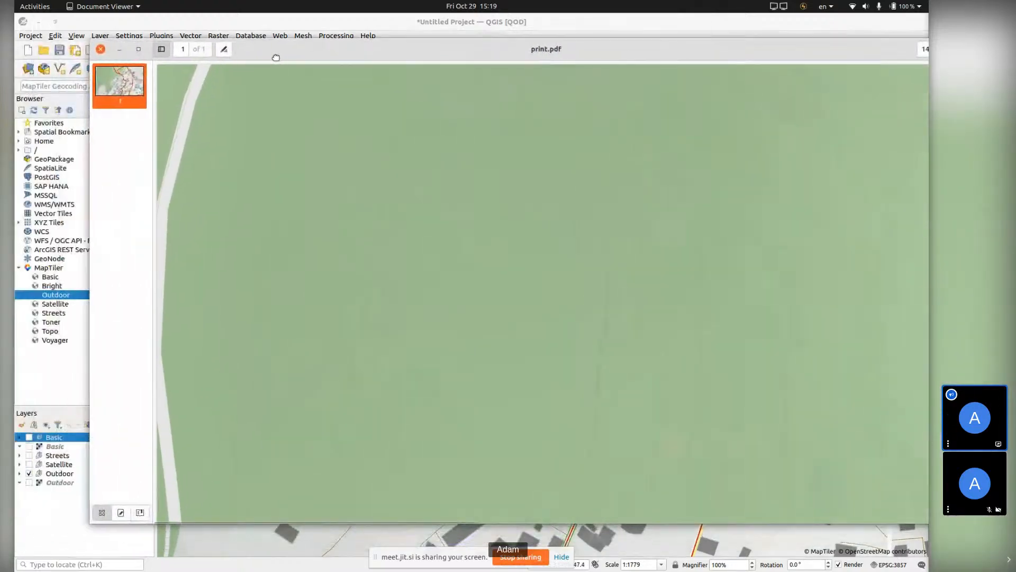
left_click(101, 51)
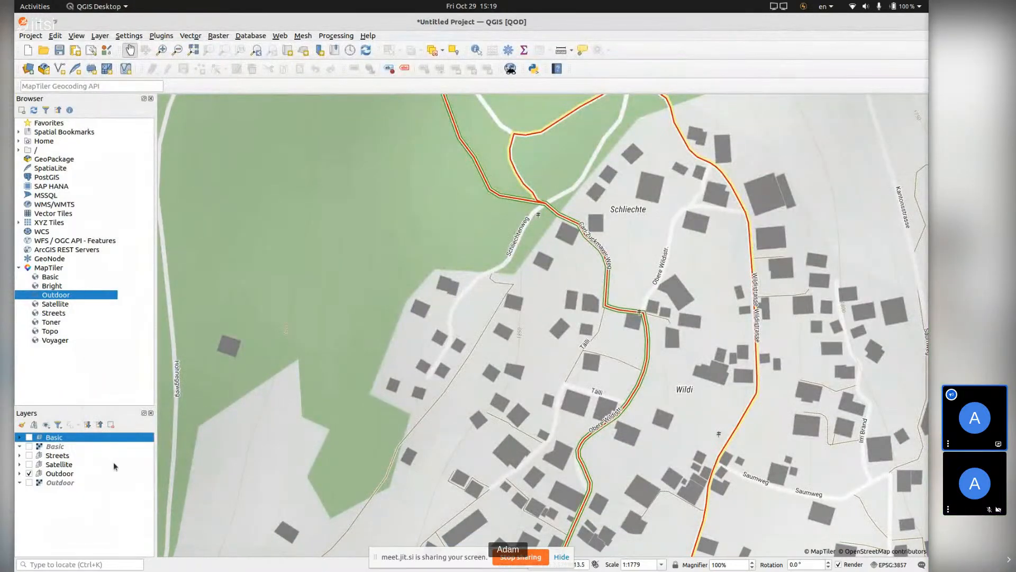
- Remove all the Basic, Streets, Satellite and Outdoor layers from the project
left_click(70, 483)
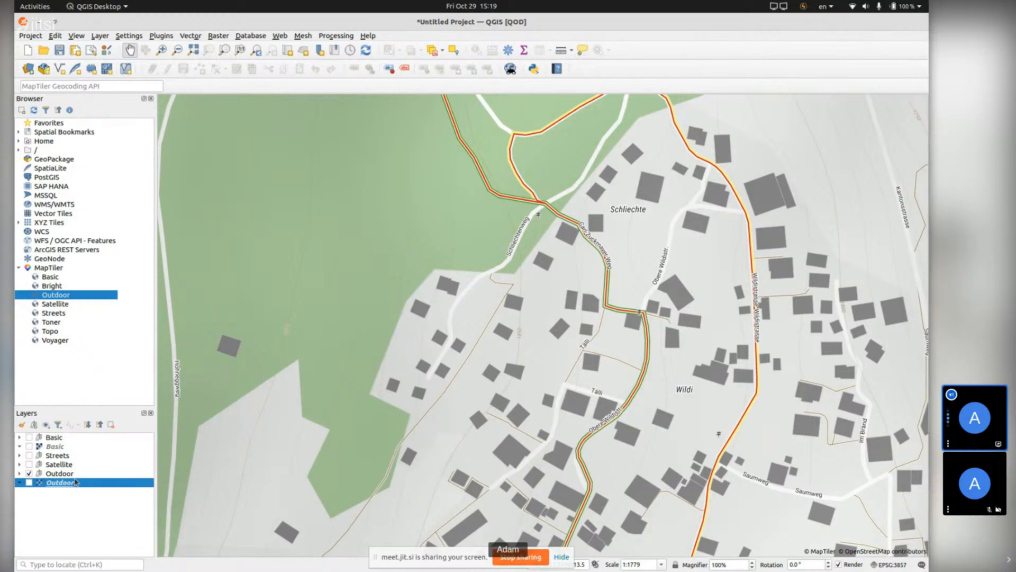
key("shift+Up")
key("shift+Up")
key("shift+Up")
key("shift+Up")
key("shift+Up")
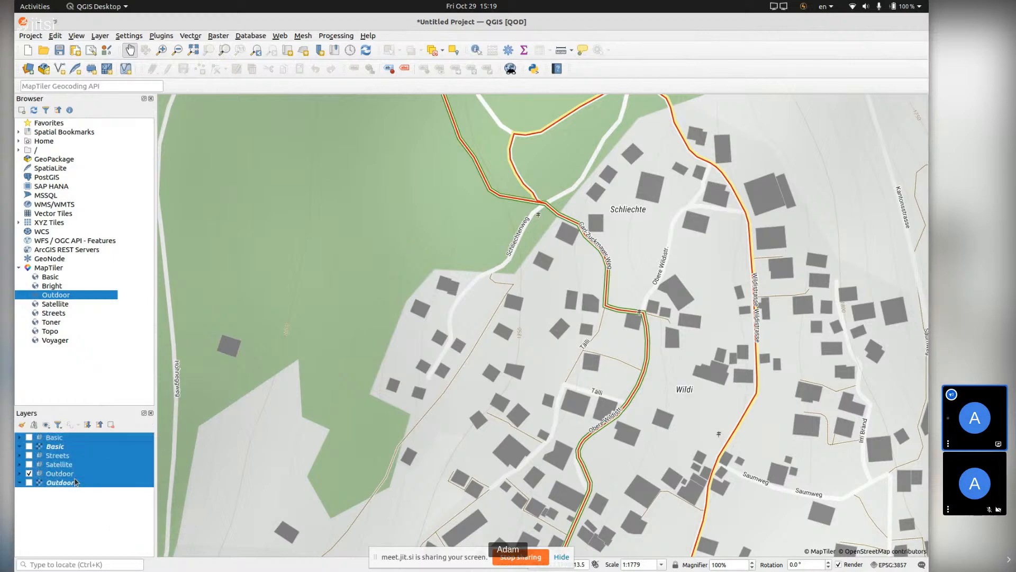
key("ctrl+d")
key("Return")
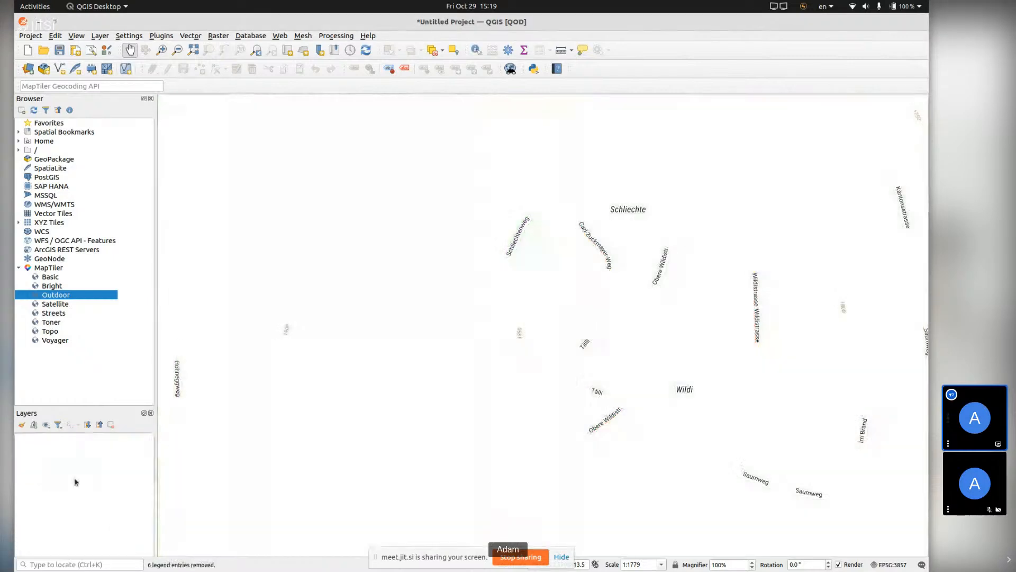
- Add the MapTiler Streets map to the empty project and show it over Europe
scroll(644, 309, "down", 4)
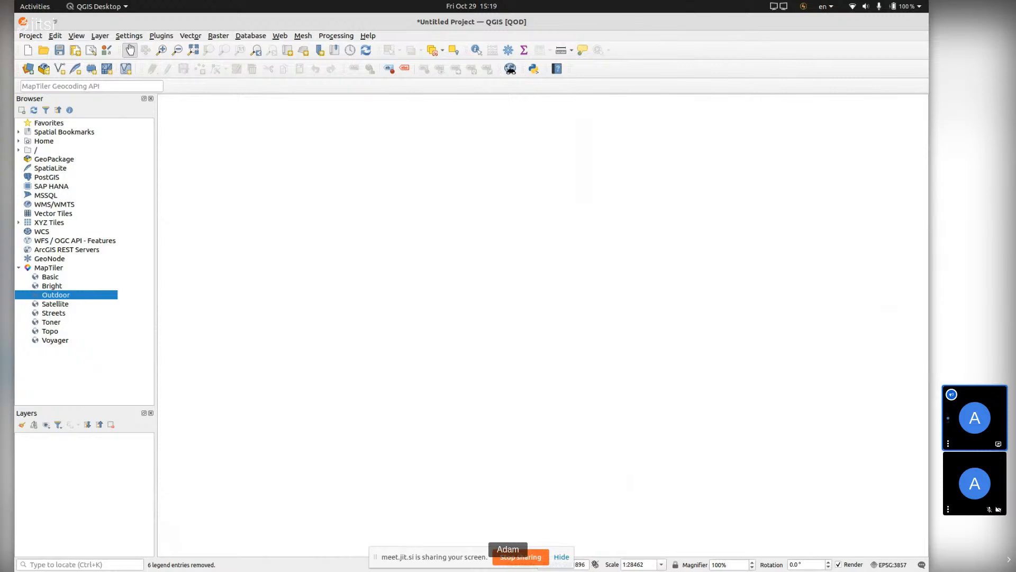
left_click(65, 295)
left_click(55, 315)
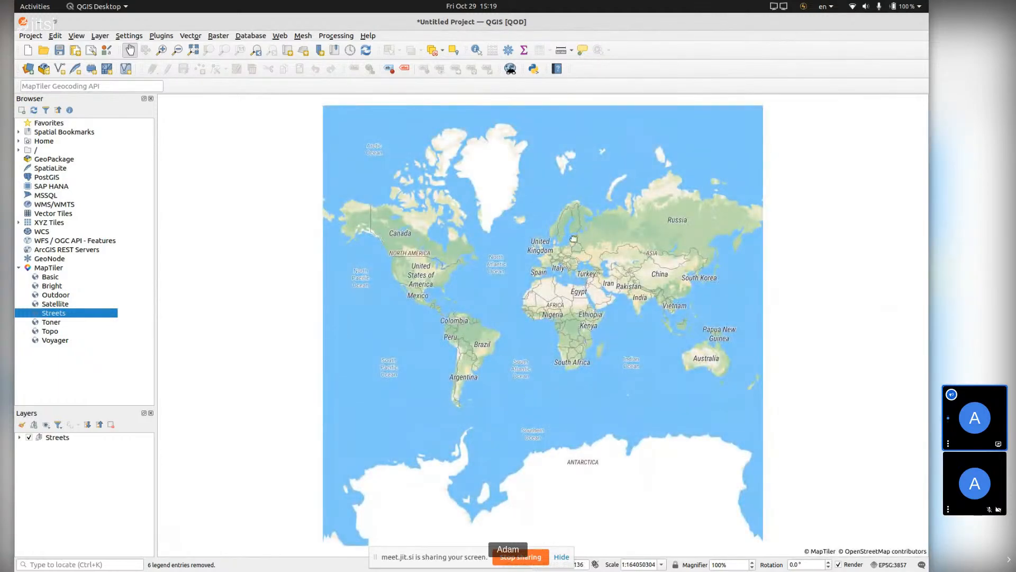
scroll(576, 251, "up", 1)
scroll(576, 251, "up", 2)
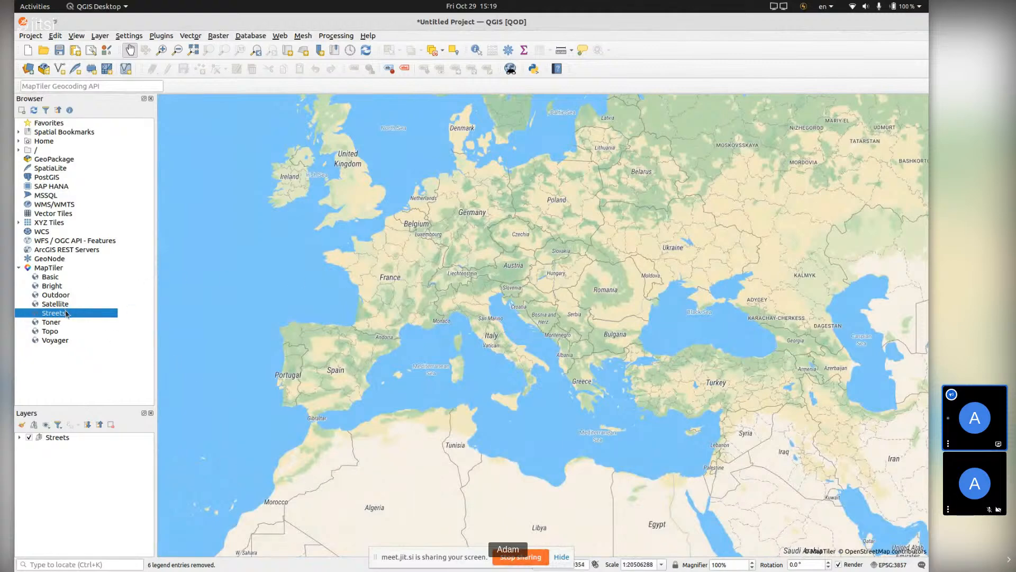
- Open the Streets map for customization in MapTiler Cloud, set the map label language to French and save it
right_click(66, 313)
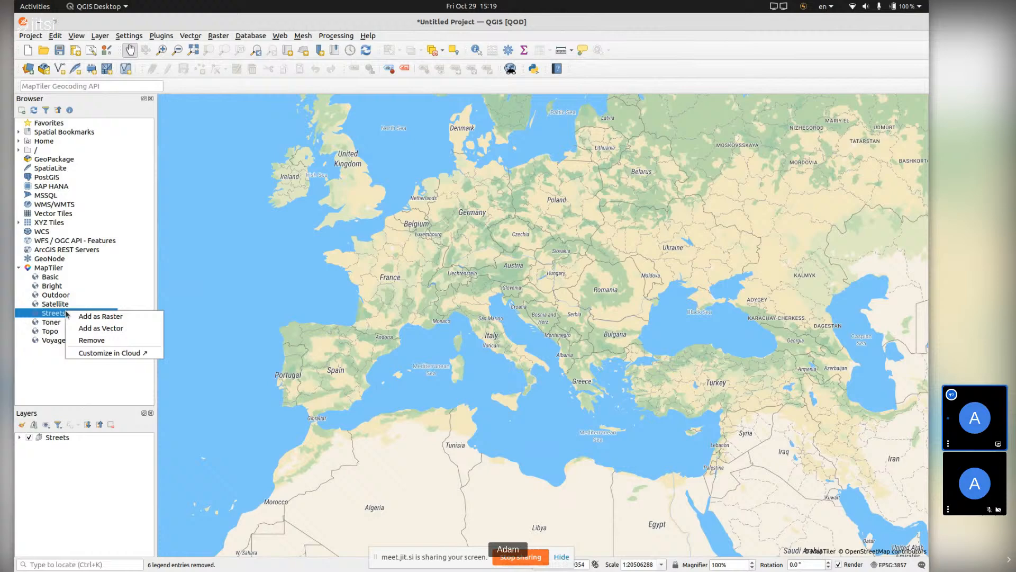
left_click(91, 357)
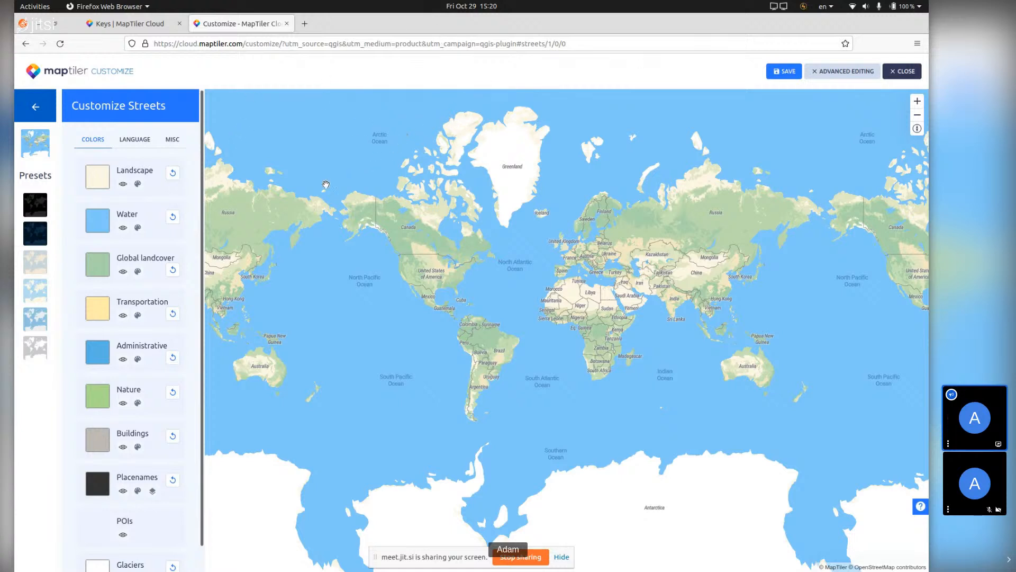
left_click(134, 140)
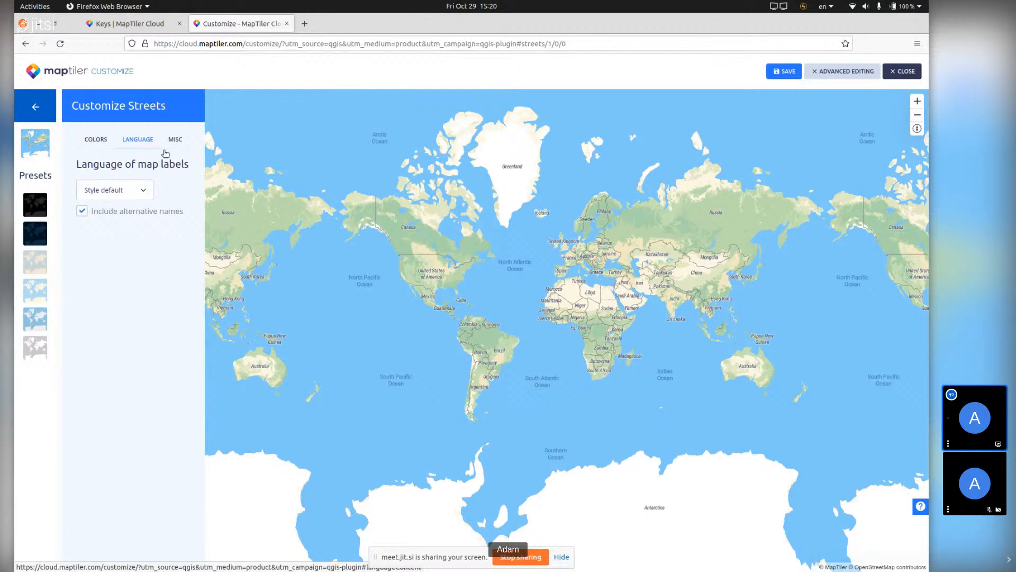
left_click(135, 195)
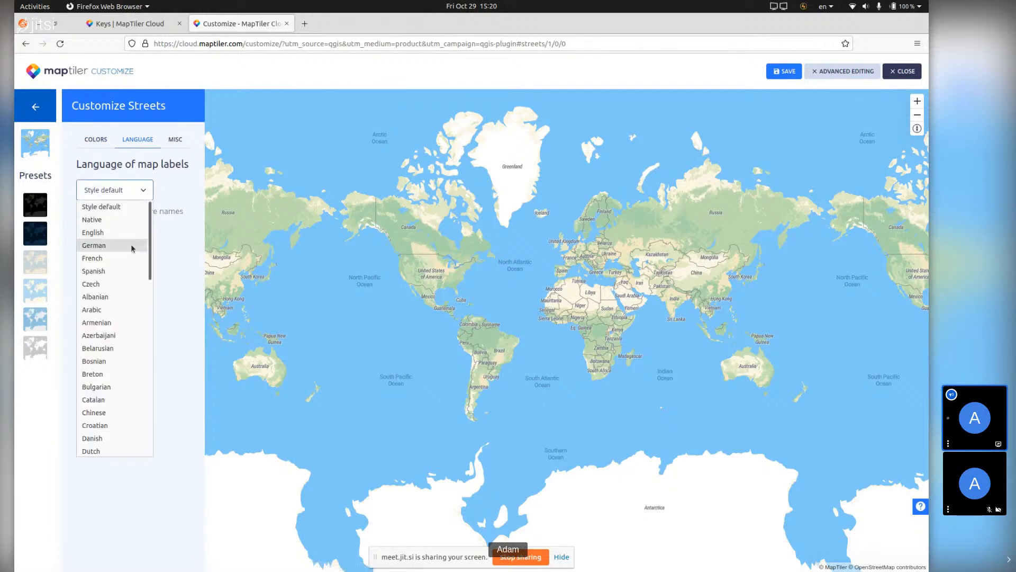
left_click(114, 259)
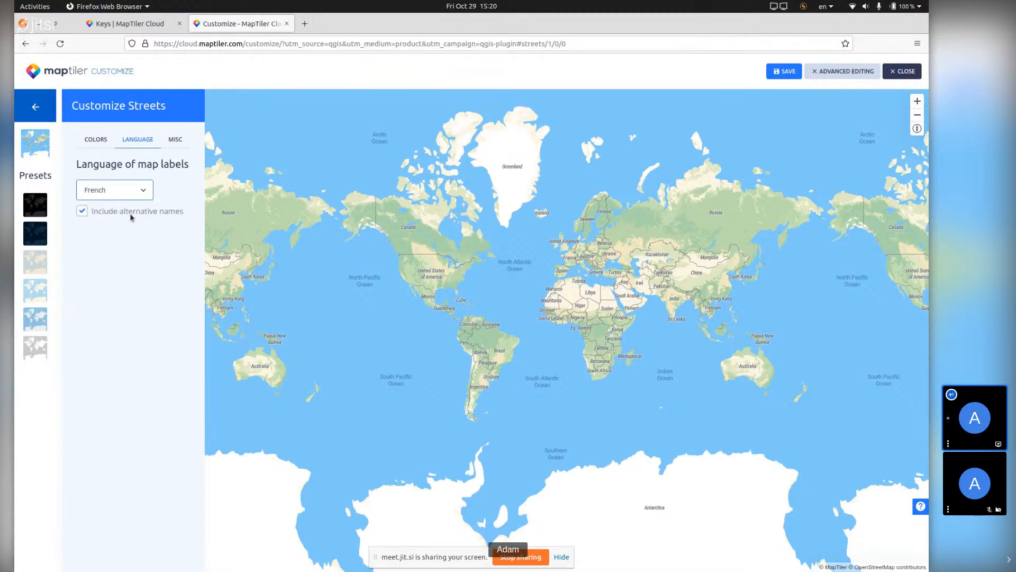
left_click(785, 71)
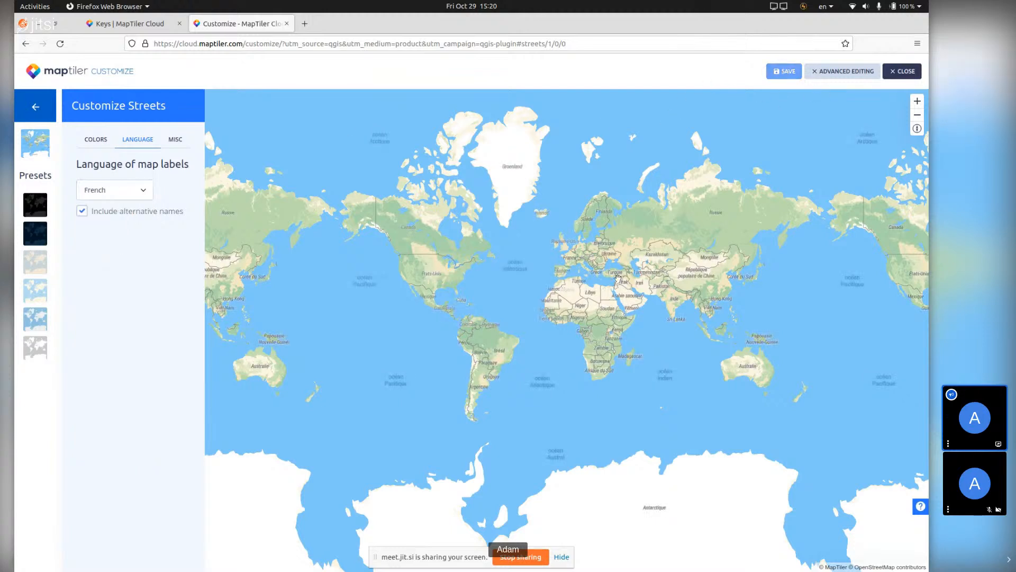
- Create the customized map with the title Streets-fr and publish it
left_click(237, 178)
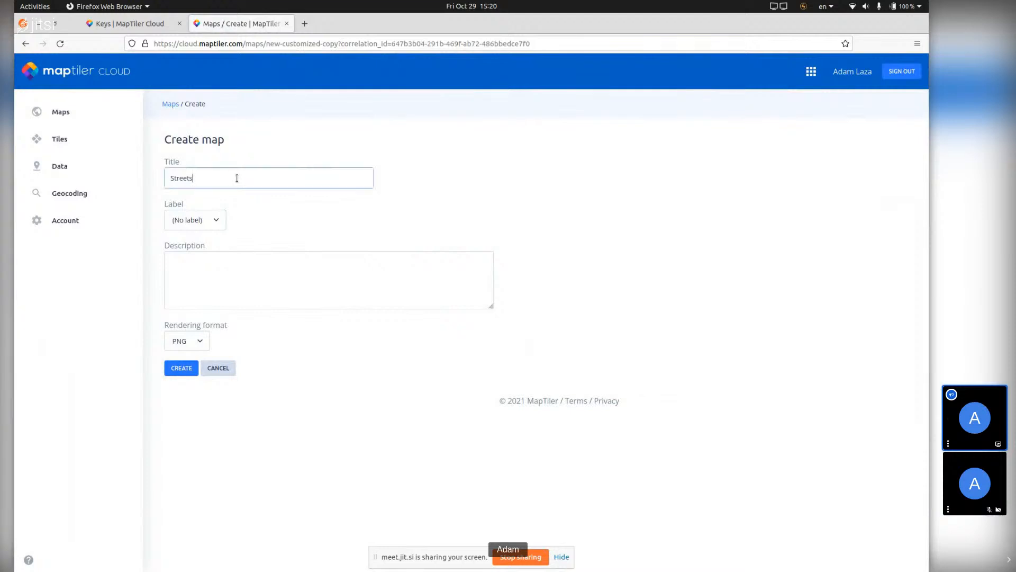
type("-fr")
left_click(182, 368)
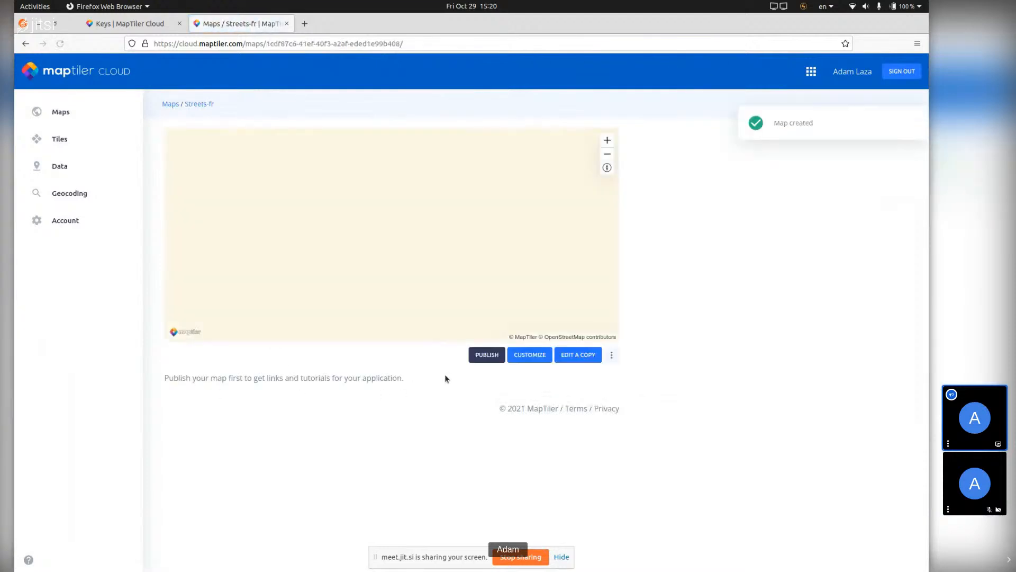
left_click(486, 355)
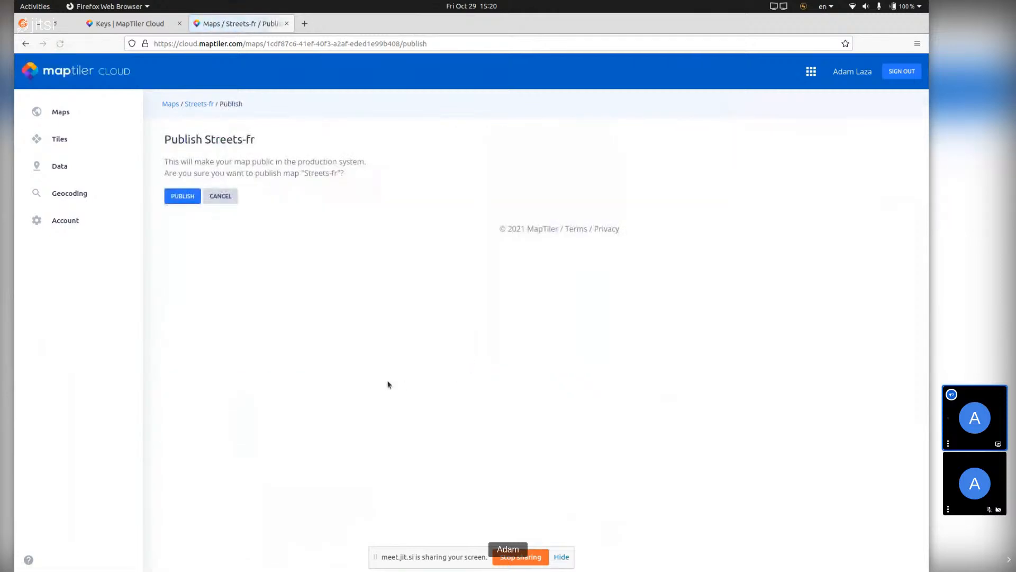
left_click(182, 198)
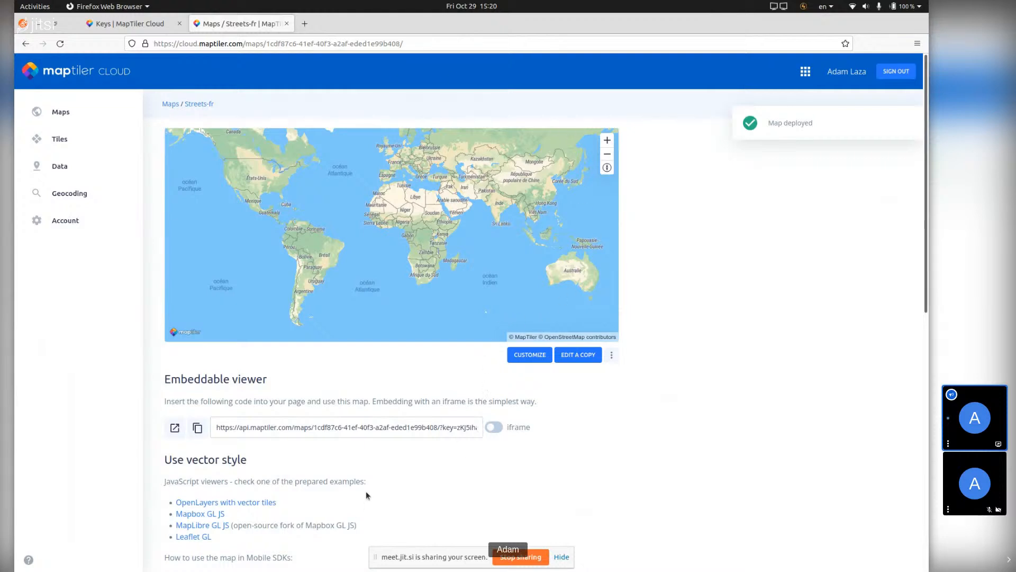
- Copy the JSON style link of the published Streets-fr map and switch to QGIS
scroll(335, 450, "down", 5)
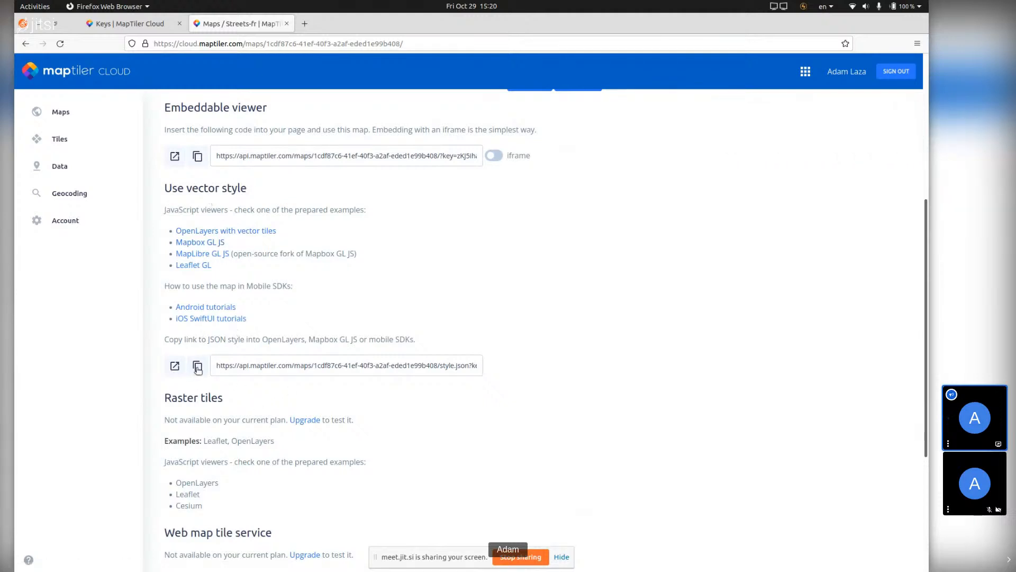
left_click(198, 365)
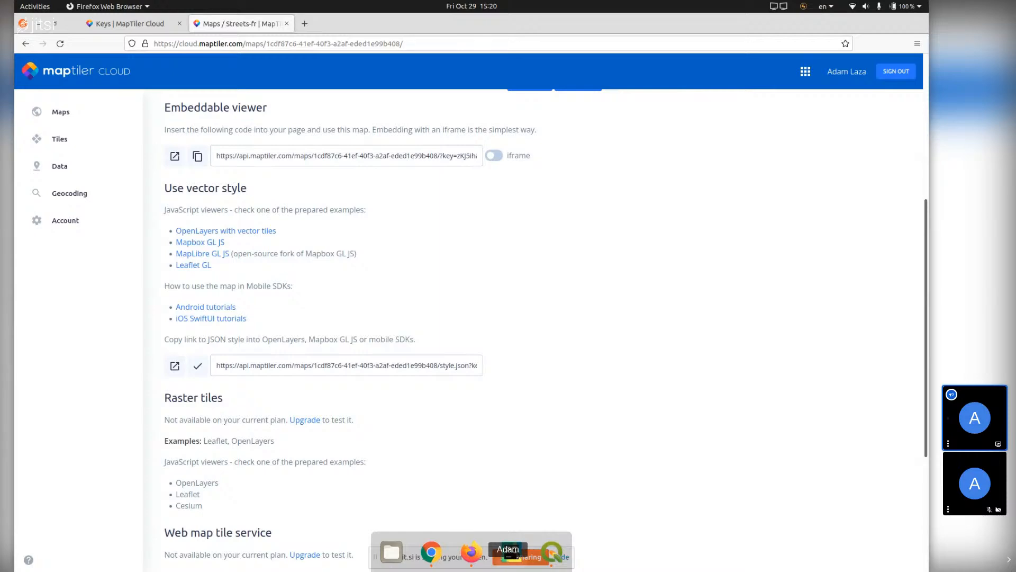
left_click(552, 552)
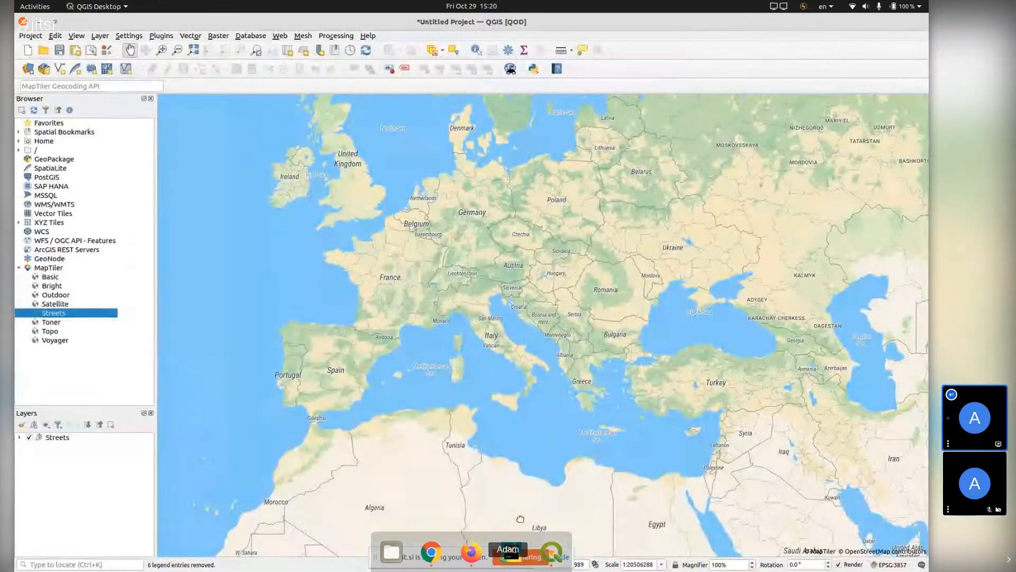
- Add a new MapTiler map from URL named Streets-fr, pasting the copied JSON style URL with its API key
left_click(53, 268)
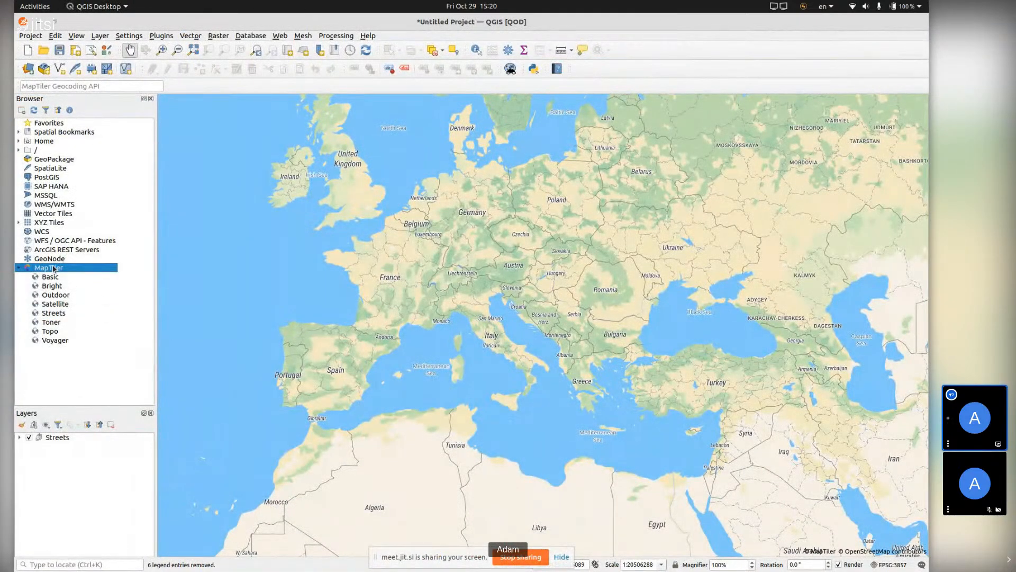
right_click(53, 268)
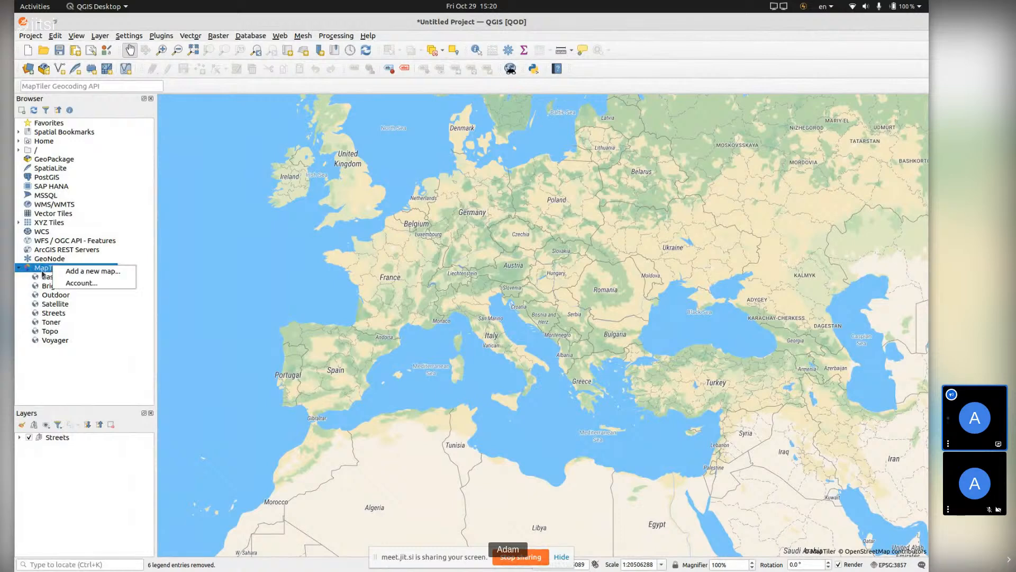
left_click(69, 271)
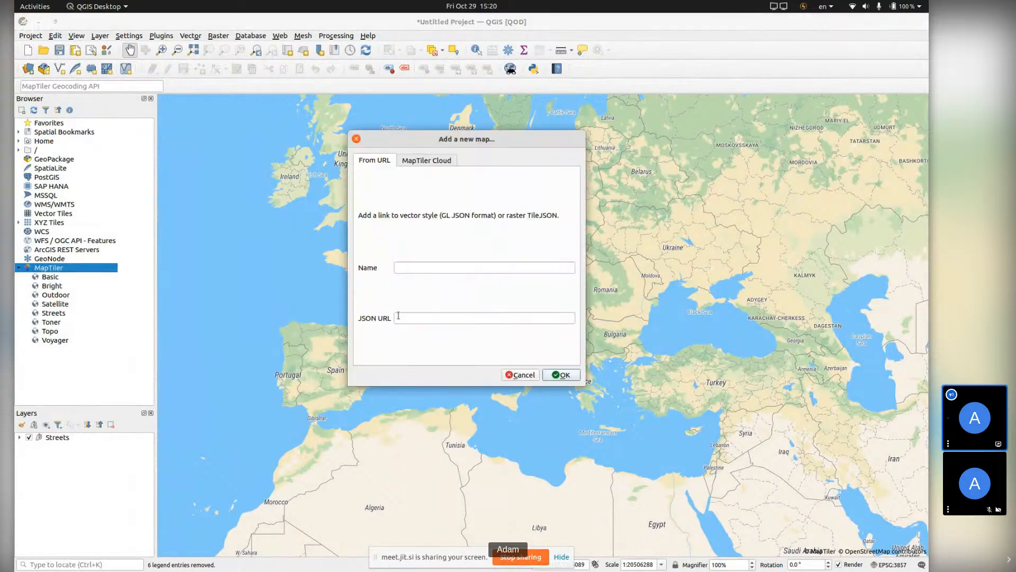
left_click(410, 270)
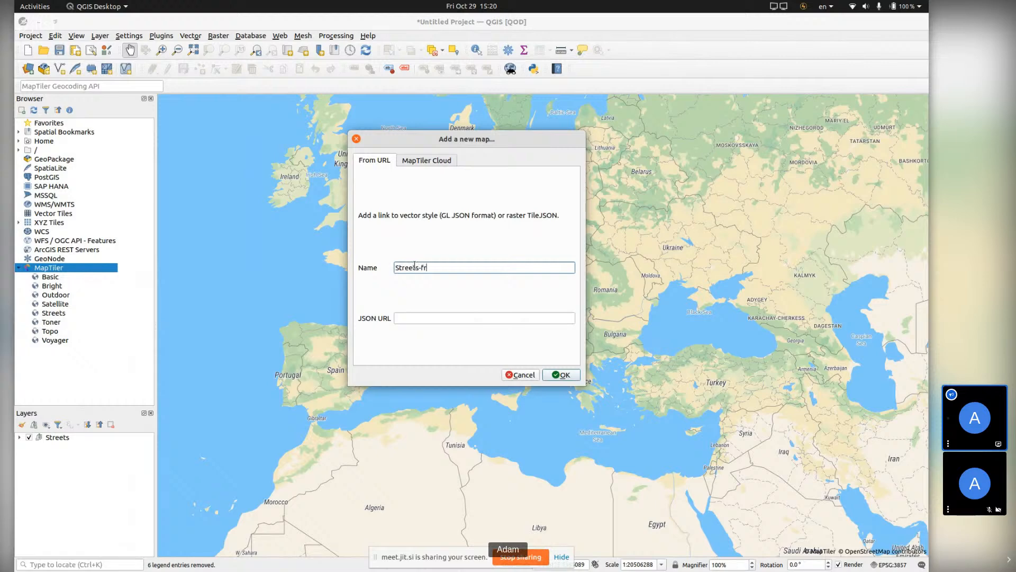
left_click(478, 318)
key("ctrl+v")
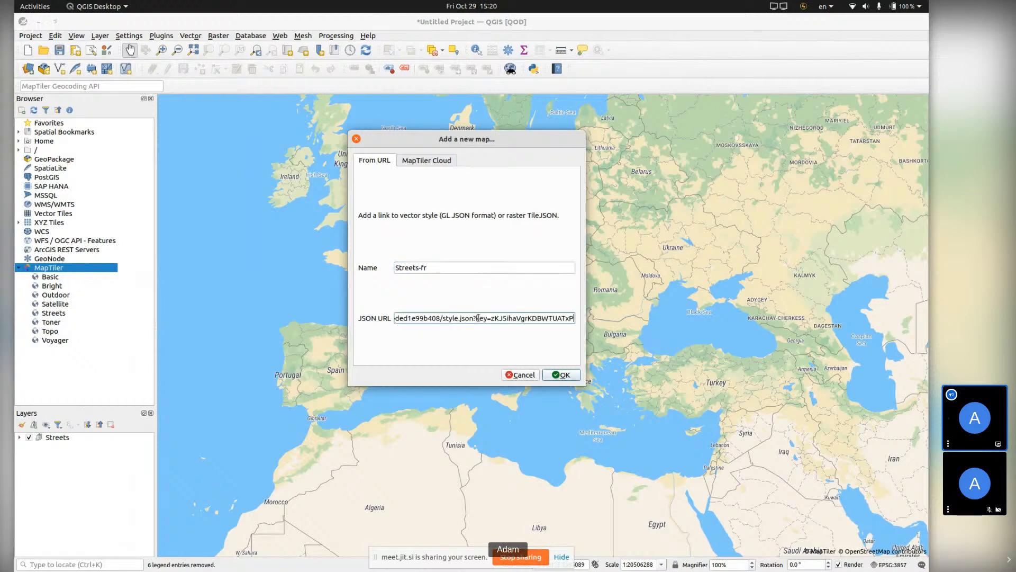
left_click(560, 375)
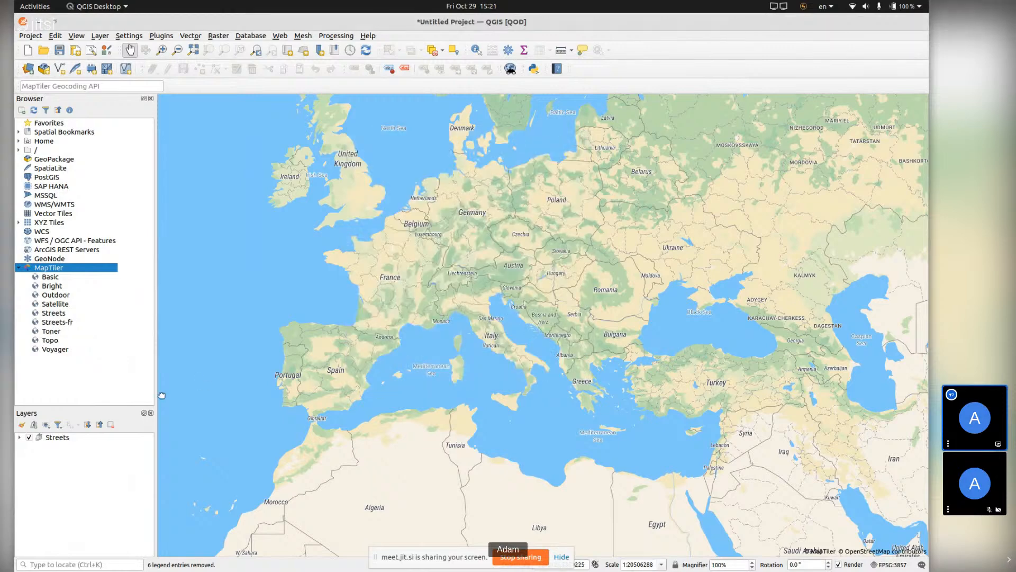
- Add the Streets-fr map to the project below Streets, hide the Streets layer and inspect the labels over Europe
left_click(59, 323)
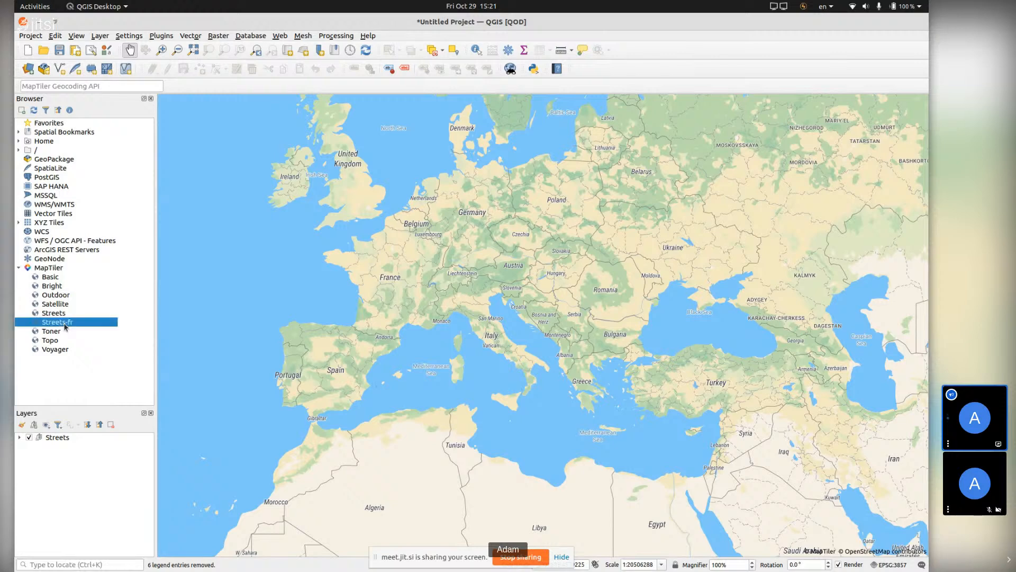
left_click_drag(65, 358, 53, 446)
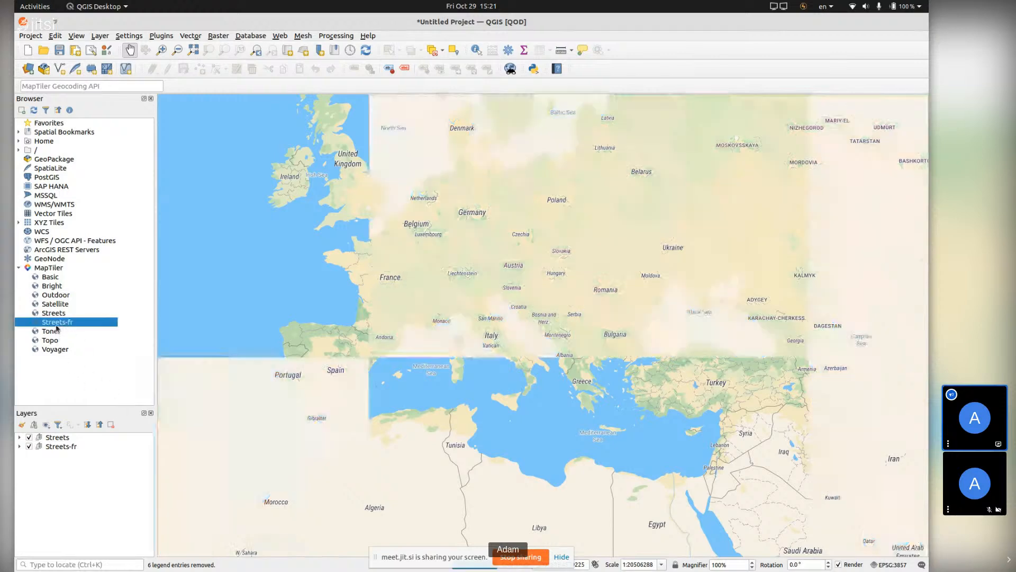
left_click(30, 437)
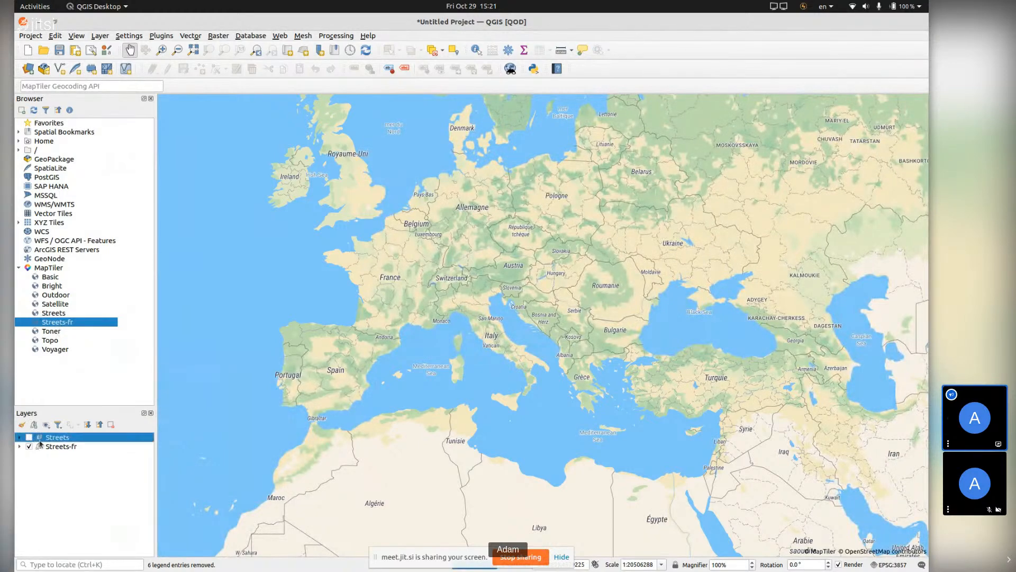
left_click_drag(492, 248, 449, 278)
scroll(449, 278, "up", 1)
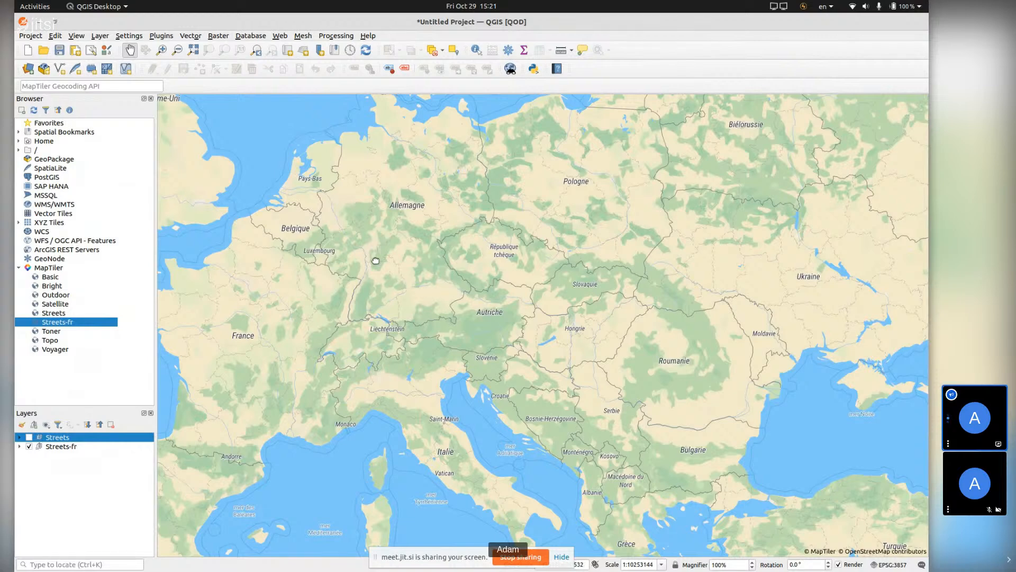
left_click_drag(375, 260, 530, 235)
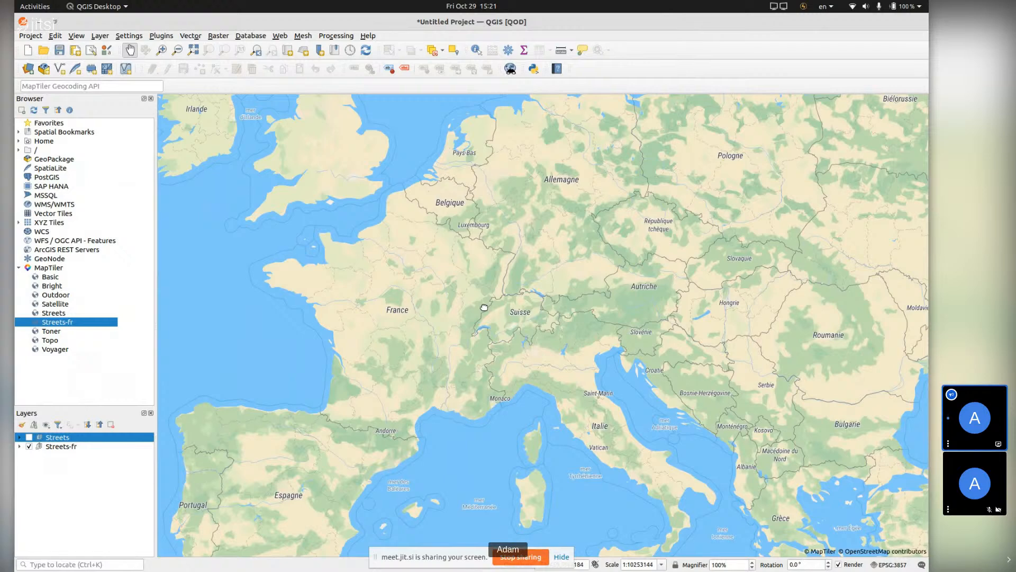
scroll(675, 188, "up", 1)
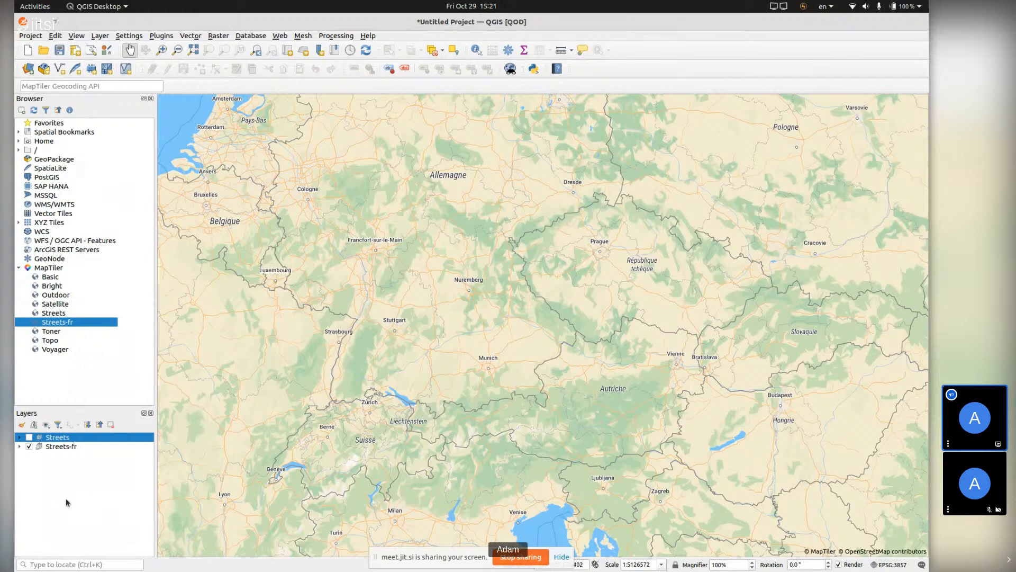
- Remove the Streets and Streets-fr layers from the project and add the MapTiler Basic map instead
left_click(54, 448)
key("ctrl+a")
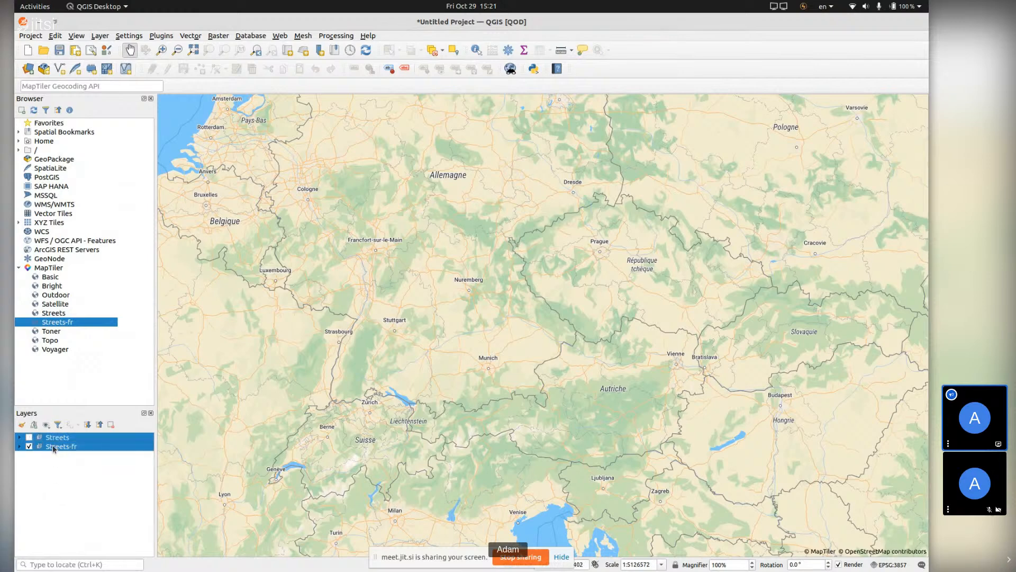
key("Delete")
key("Return")
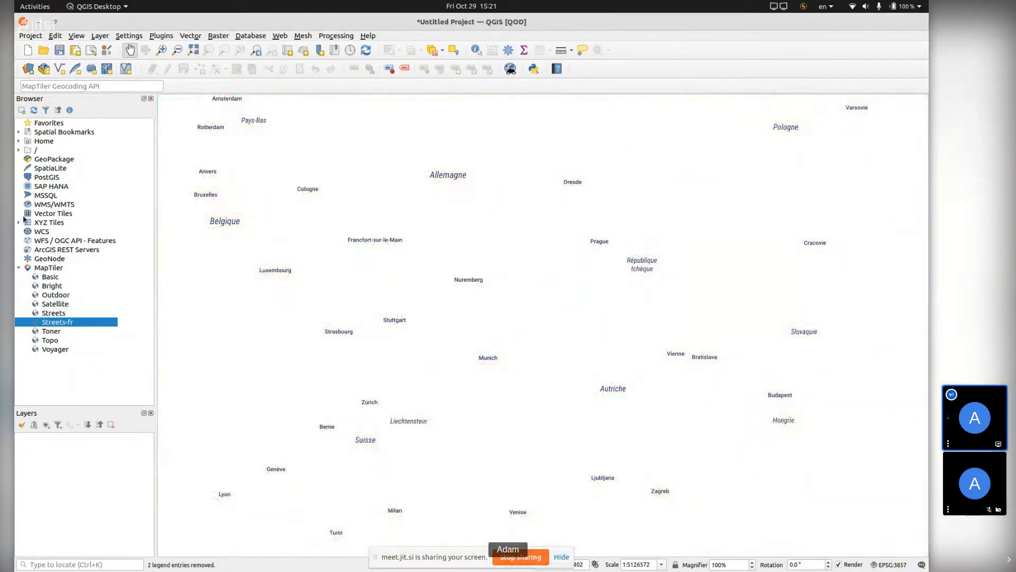
left_click_drag(54, 278, 472, 308)
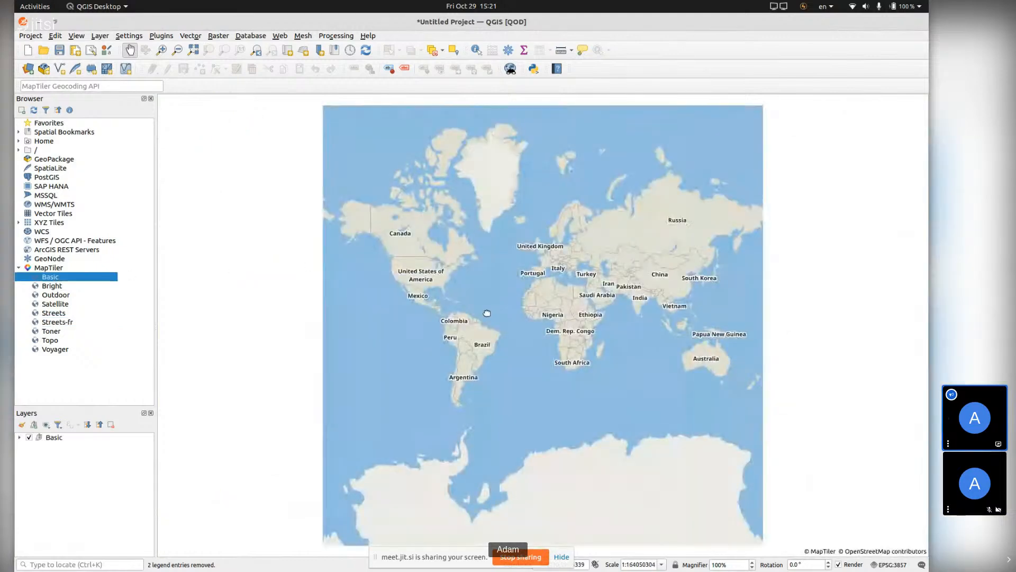
scroll(561, 269, "up", 2)
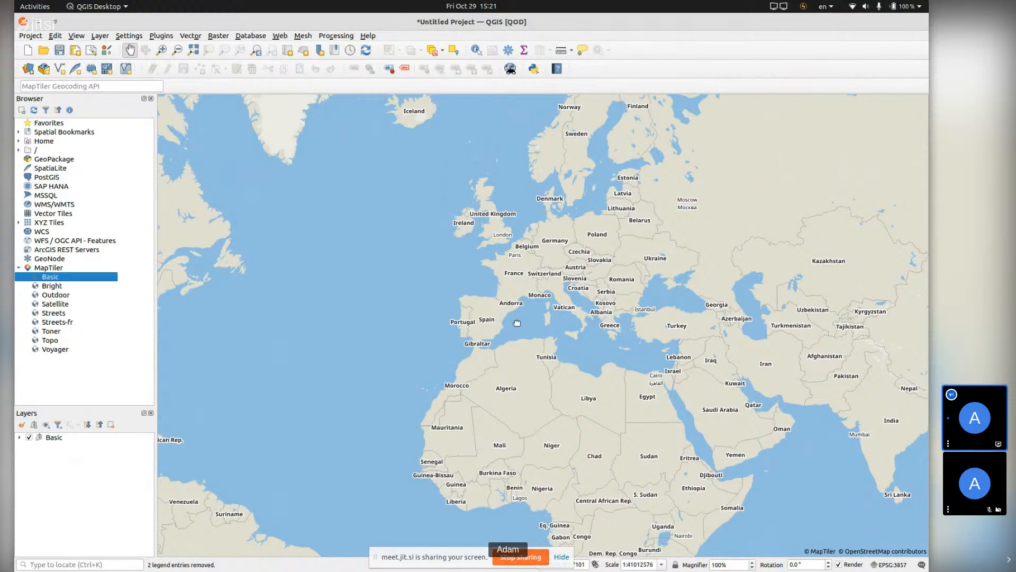
- Open the Basic map for customization in MapTiler Cloud and set the Water color to #3F92CD
right_click(47, 283)
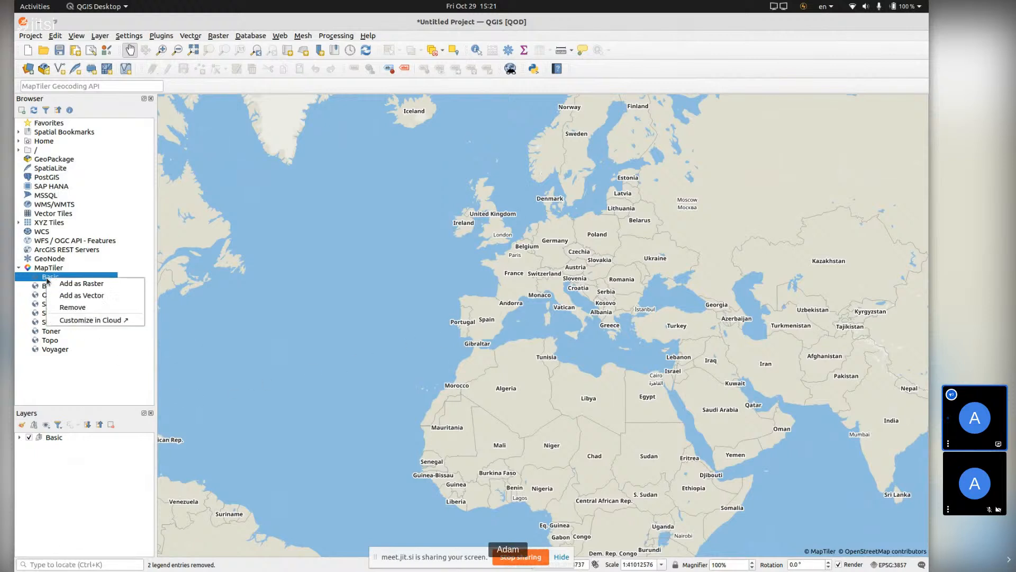
left_click(83, 324)
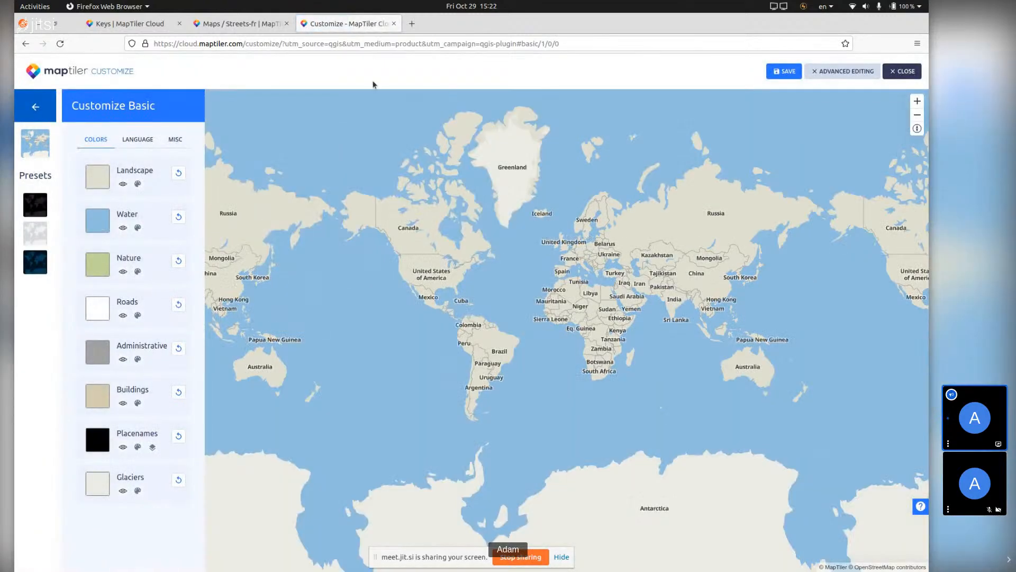
left_click(100, 222)
left_click(352, 294)
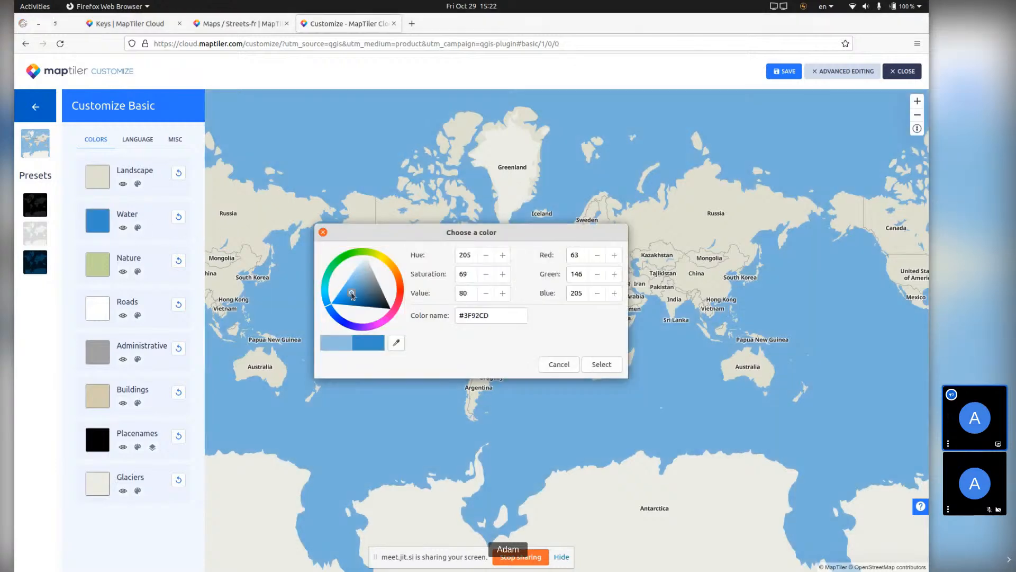
left_click(601, 364)
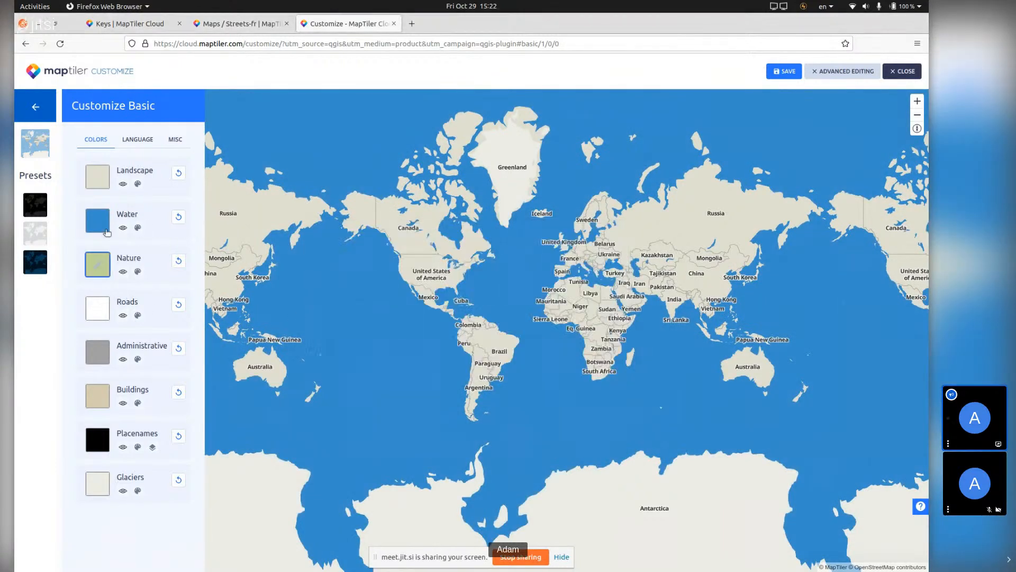
- Set the Landscape color of the Basic map to #B8B896
left_click(108, 186)
left_click(374, 274)
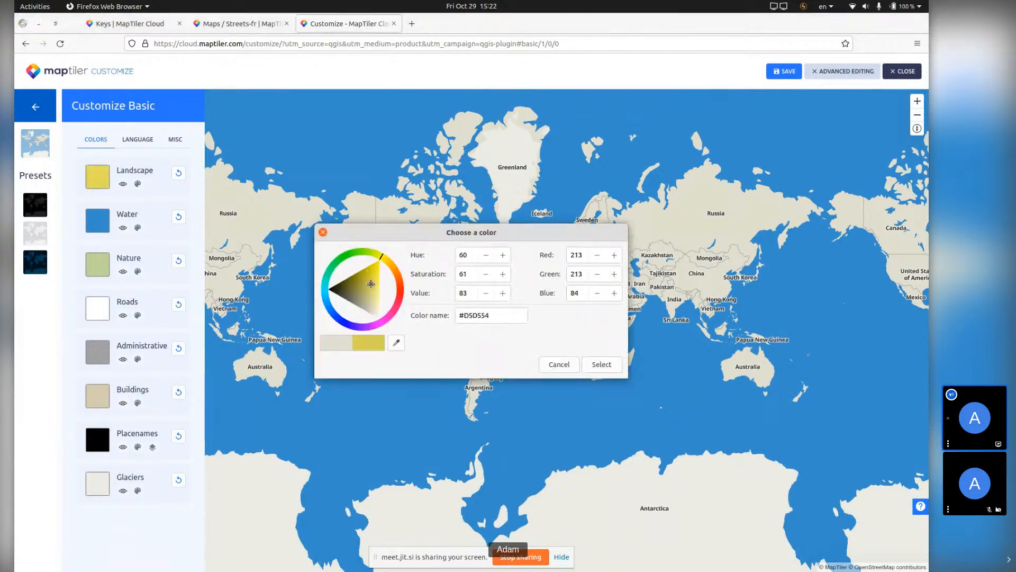
mouse_move(373, 275)
left_mouse_down()
mouse_move(377, 299)
mouse_move(366, 302)
left_mouse_up()
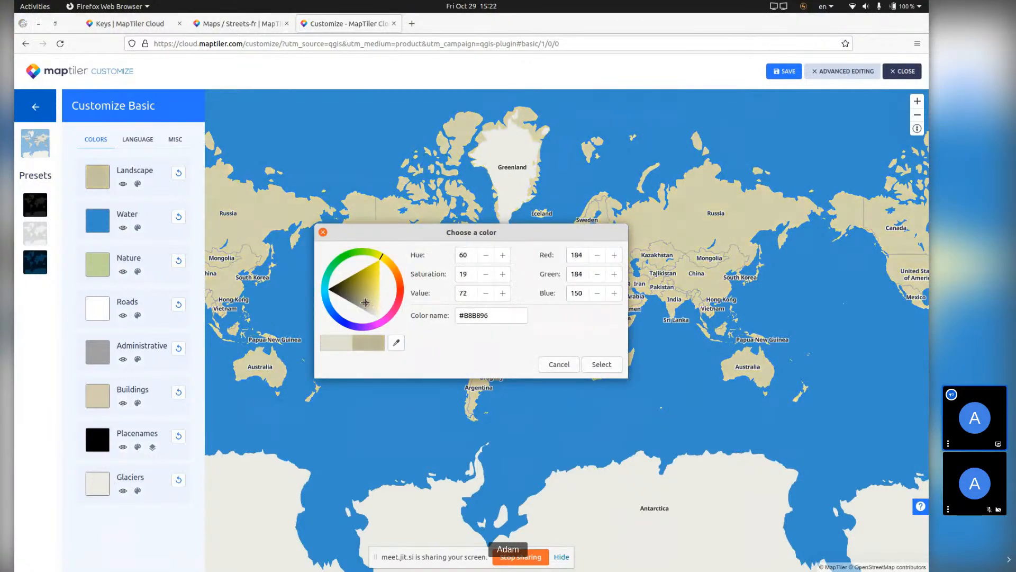
left_click(594, 365)
- Set the Roads color of the Basic map to #874343 and check the roads across Europe
scroll(583, 262, "up", 4)
scroll(583, 262, "up", 5)
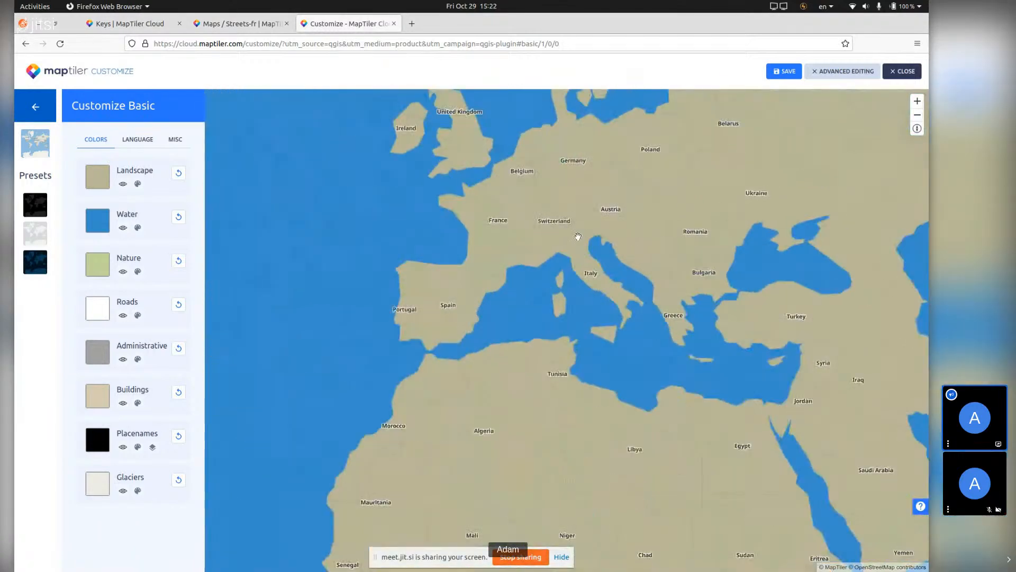
scroll(588, 313, "up", 5)
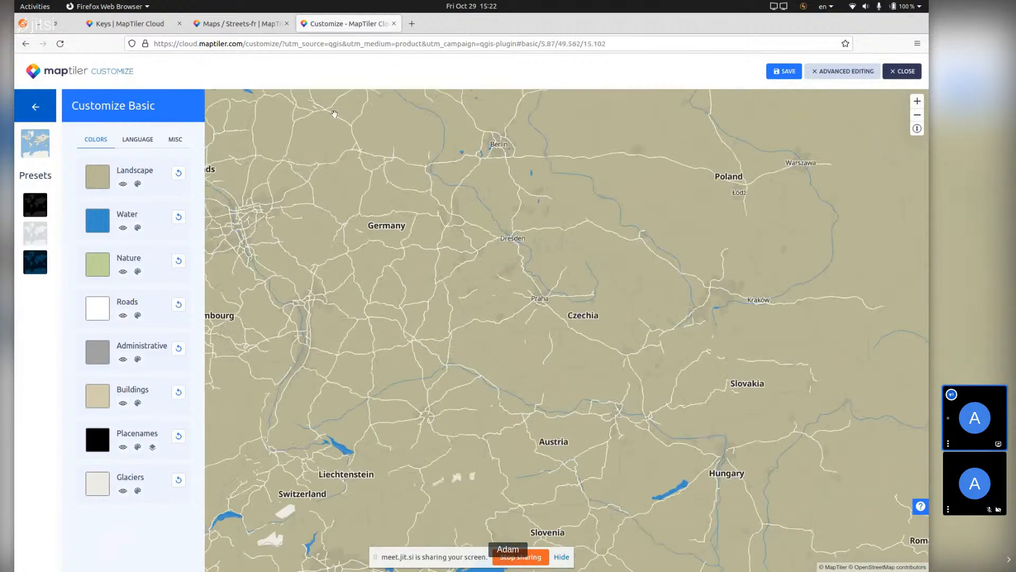
left_click(96, 311)
left_click_drag(356, 292, 360, 283)
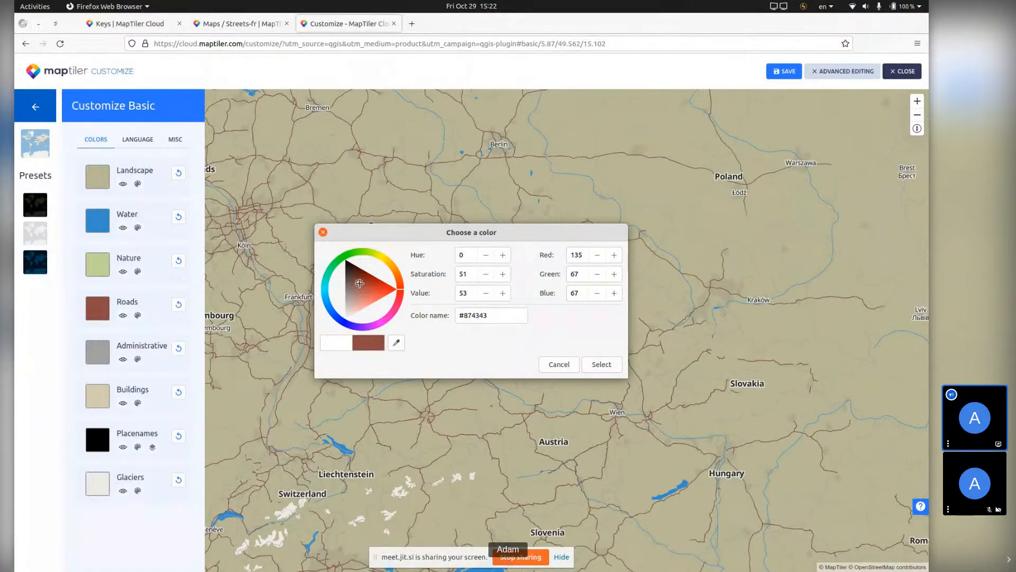
left_click(600, 365)
scroll(433, 331, "down", 2)
scroll(433, 331, "down", 3)
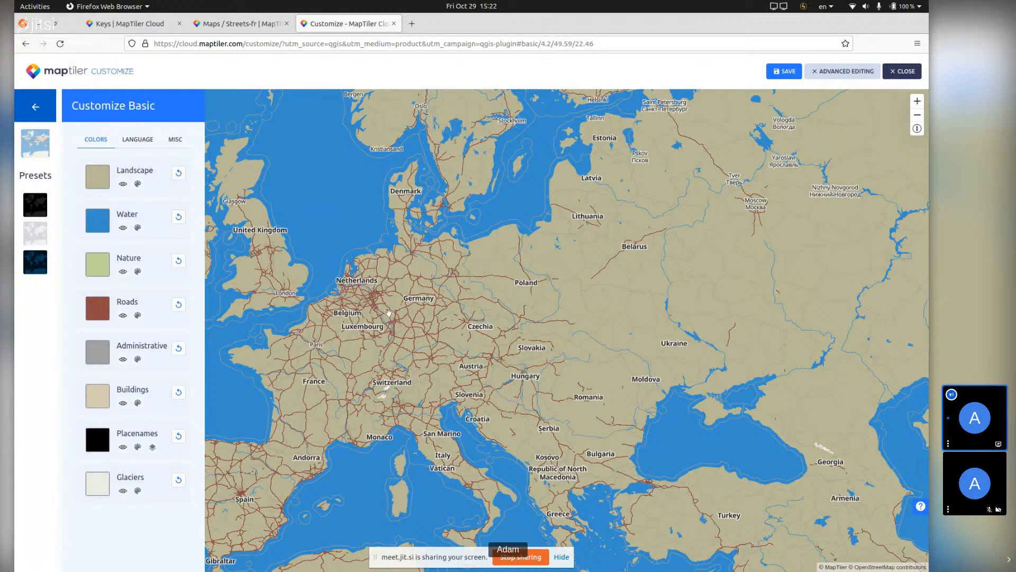
- Save the customized map, create it with the title Basic2 and the label test, and publish it
left_click(789, 72)
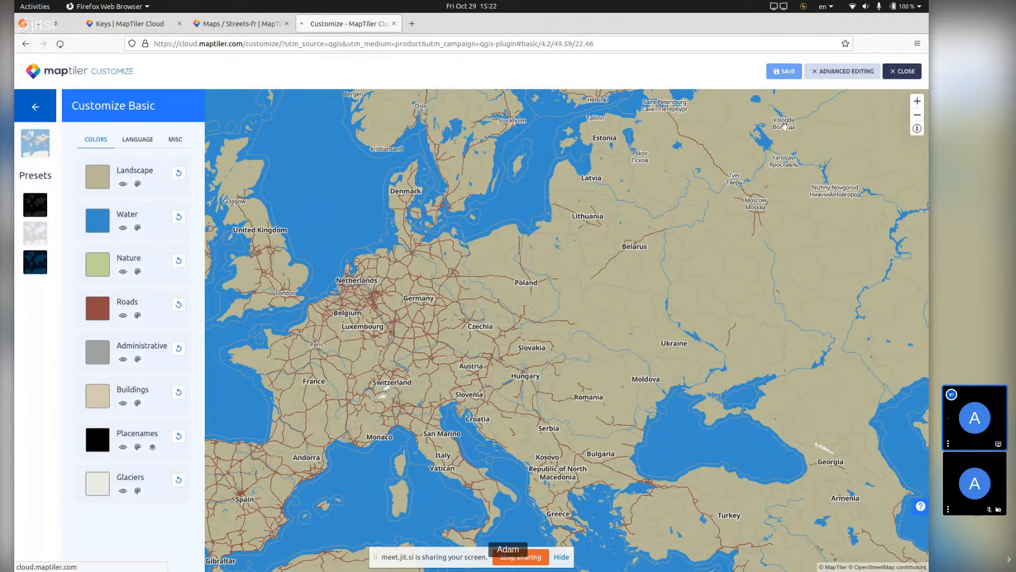
left_click(229, 185)
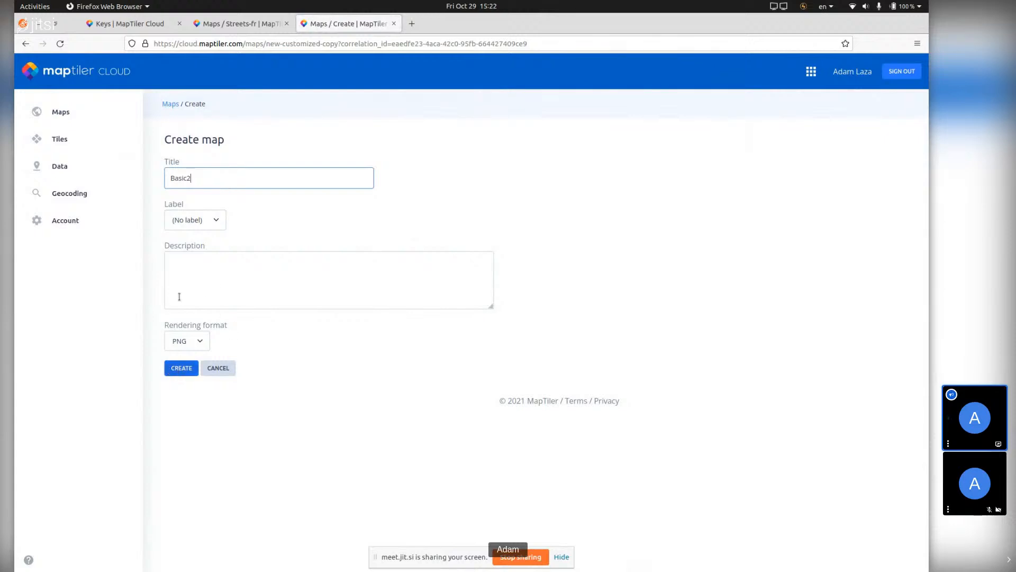
left_click(187, 225)
left_click(193, 261)
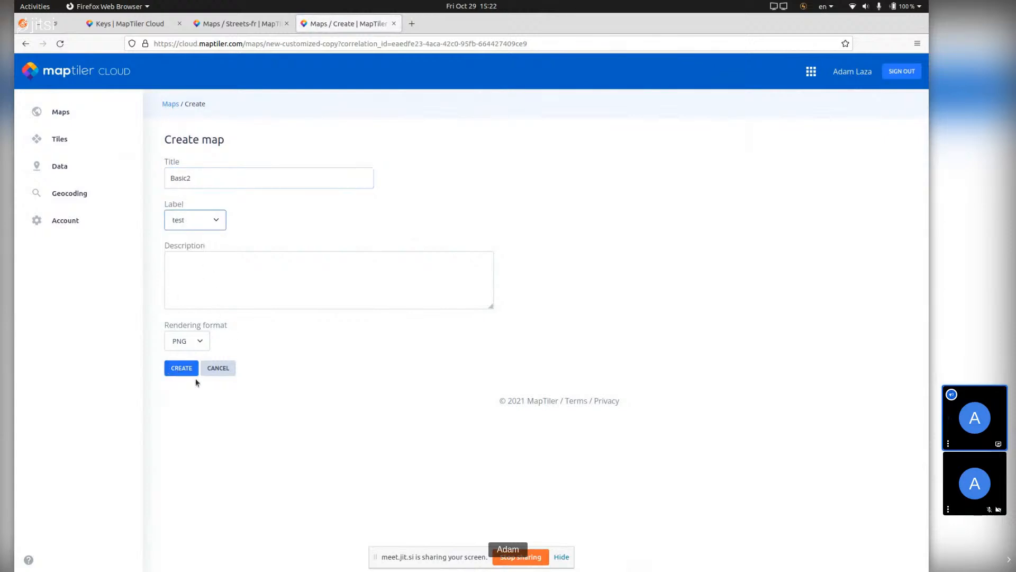
left_click(181, 374)
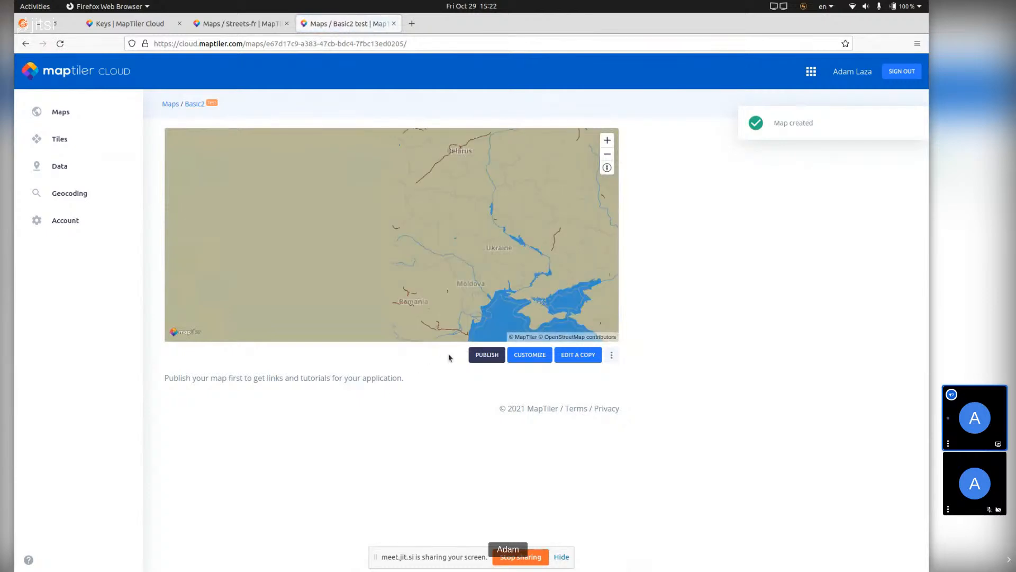
left_click(486, 355)
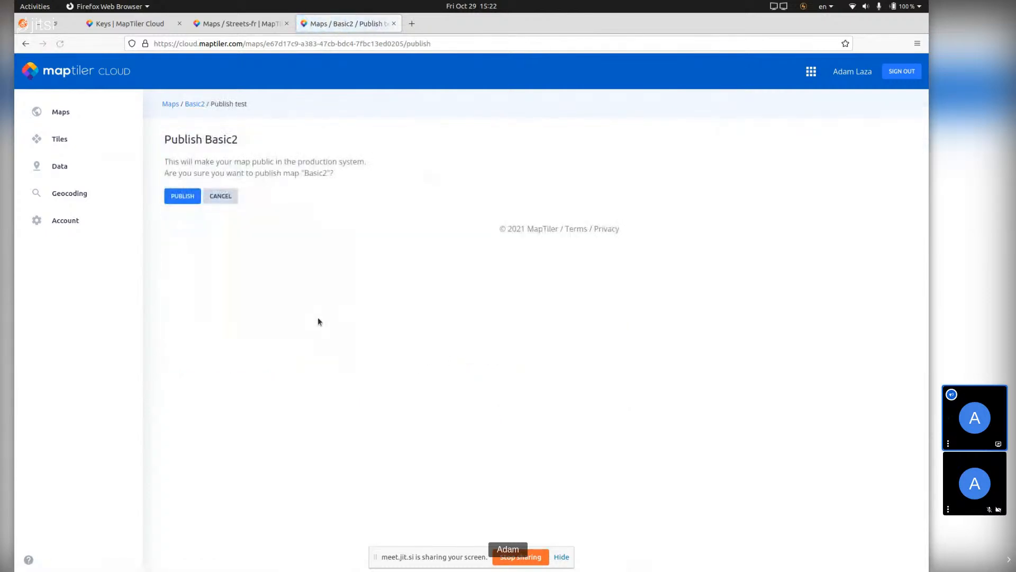
left_click(182, 197)
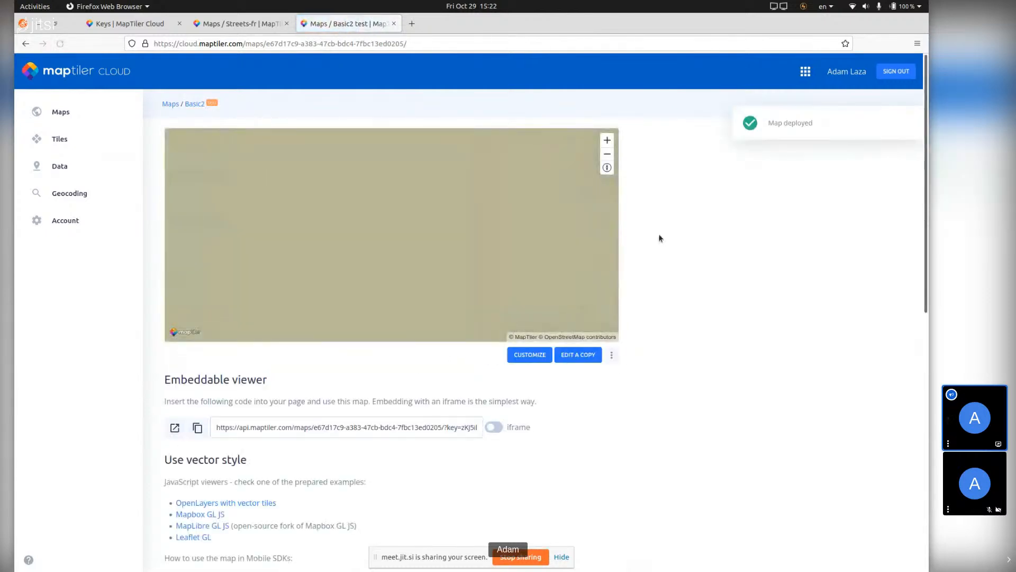
- Copy the link to the Basic2 map's JSON style and switch to QGIS
scroll(127, 357, "down", 5)
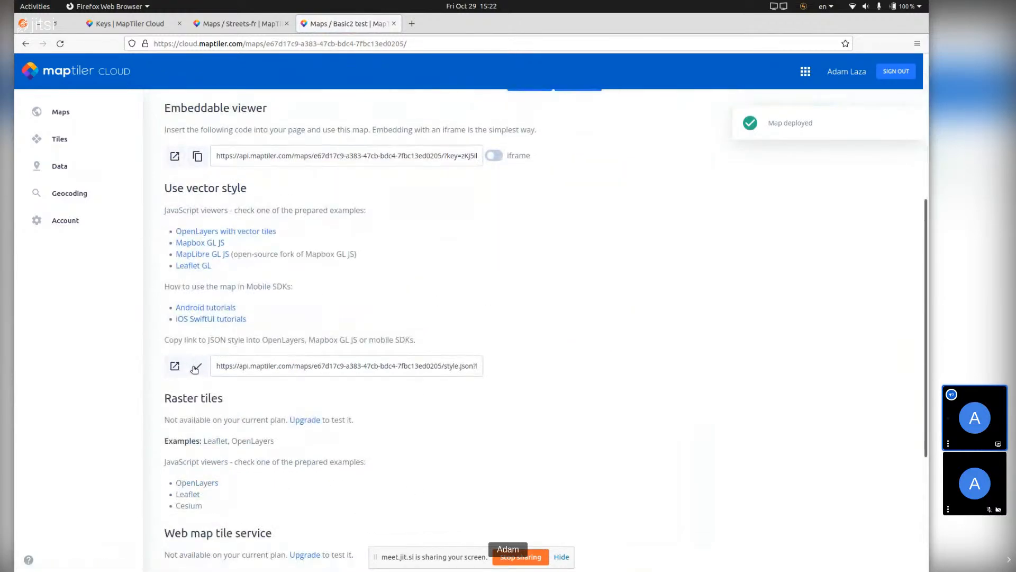
mouse_move(395, 570)
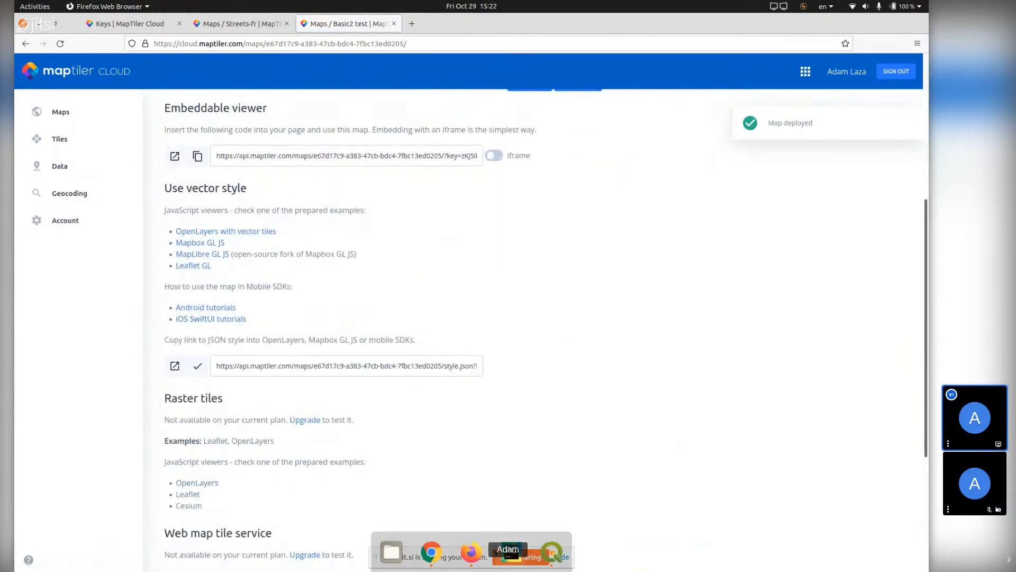
left_click(550, 552)
- Add a new map named Basic2 to the MapTiler connection, using the copied JSON style link as its URL
left_click(61, 272)
right_click(61, 271)
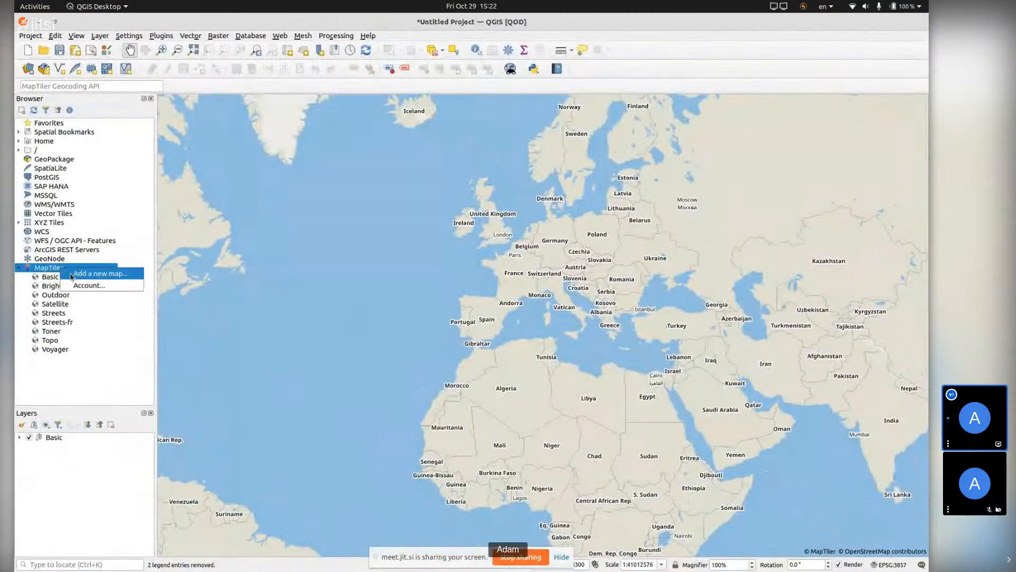
left_click(90, 275)
left_click(416, 267)
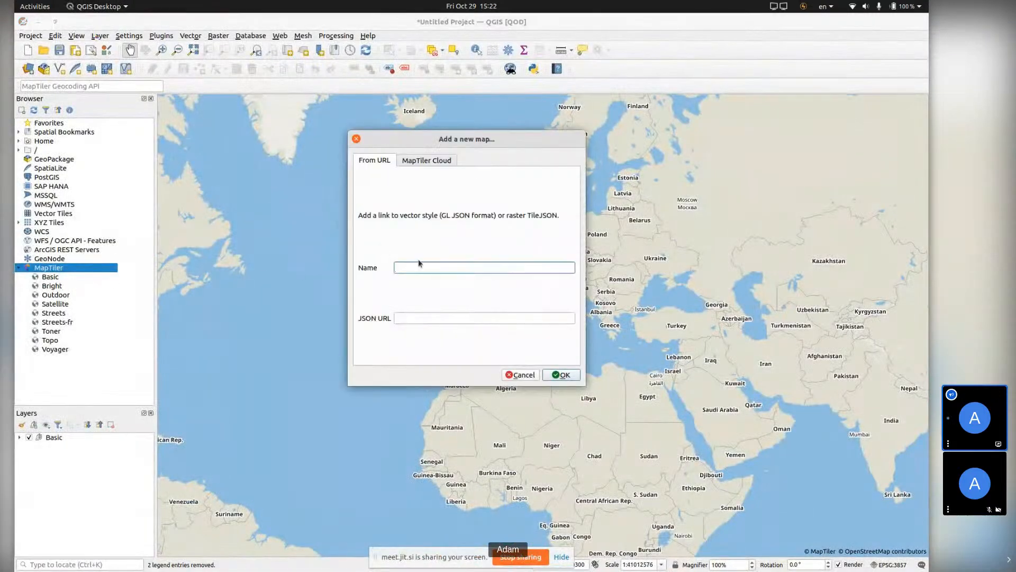
left_click(472, 314)
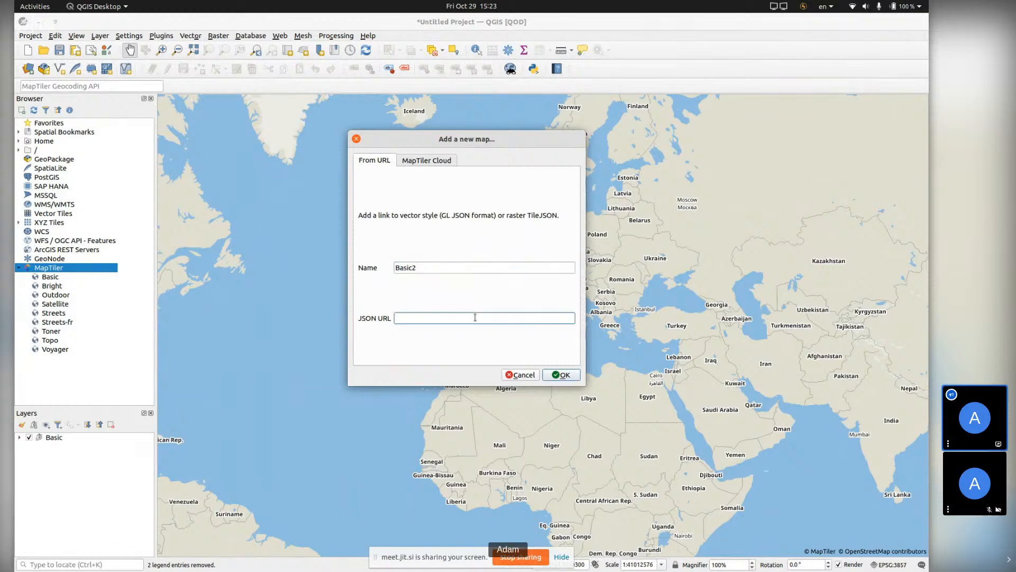
key("ctrl+v")
left_click(562, 375)
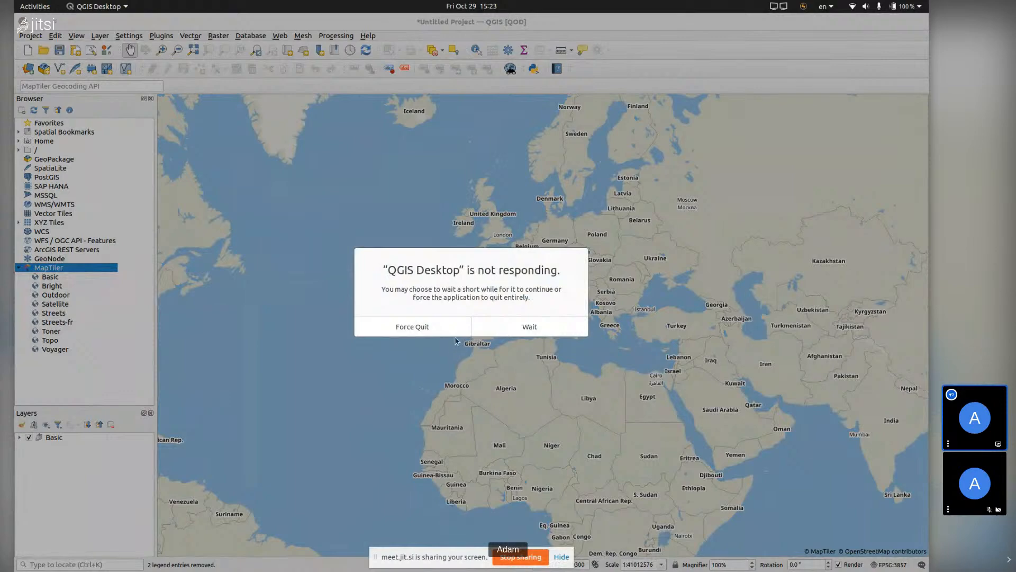
- Force quit the unresponsive QGIS and start QGIS Desktop again
left_click(530, 329)
left_click(528, 327)
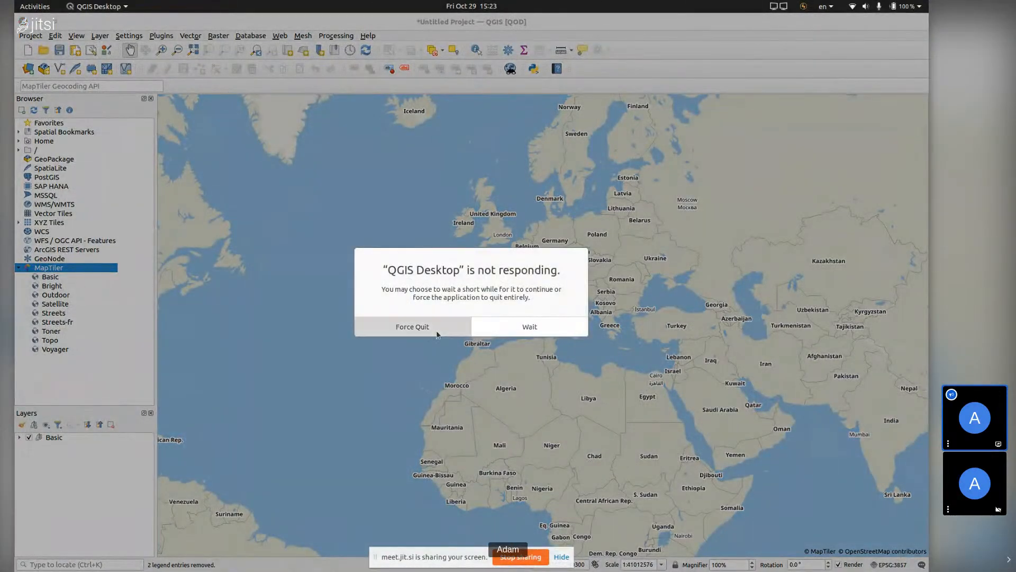
left_click(437, 334)
key("super")
type("qgi")
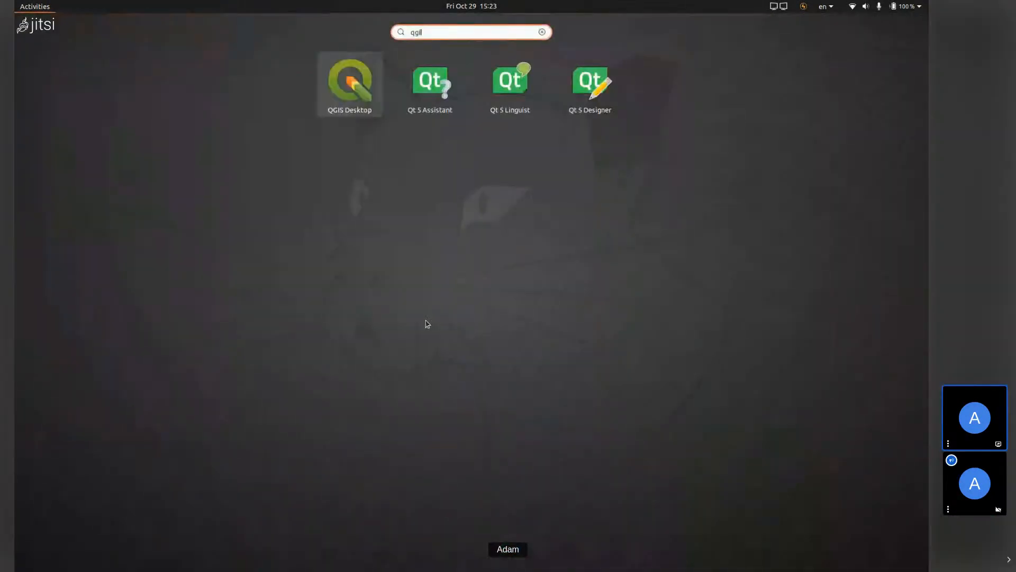
key("Return")
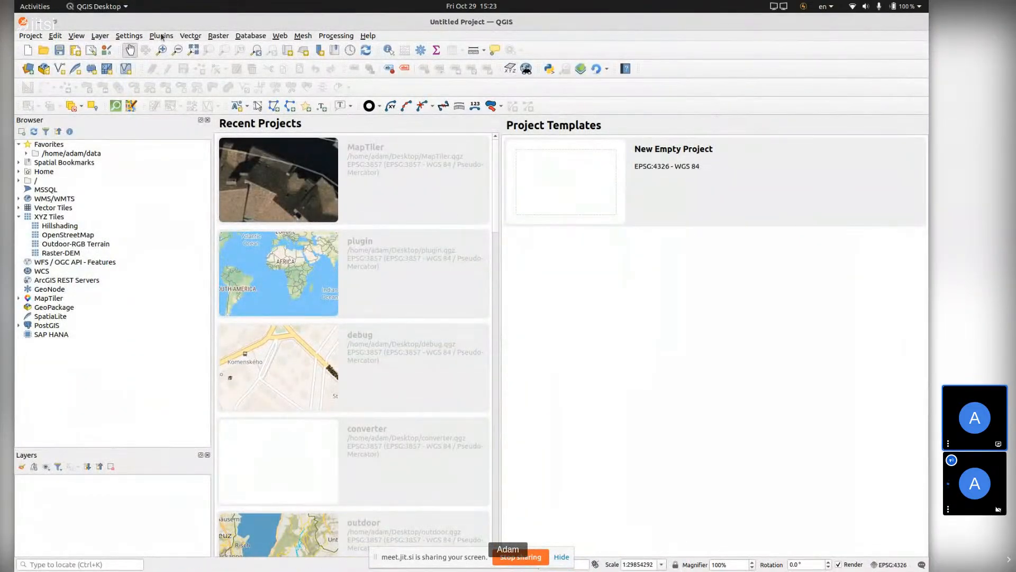
- Open QGIS with the QOD user profile
left_click(139, 35)
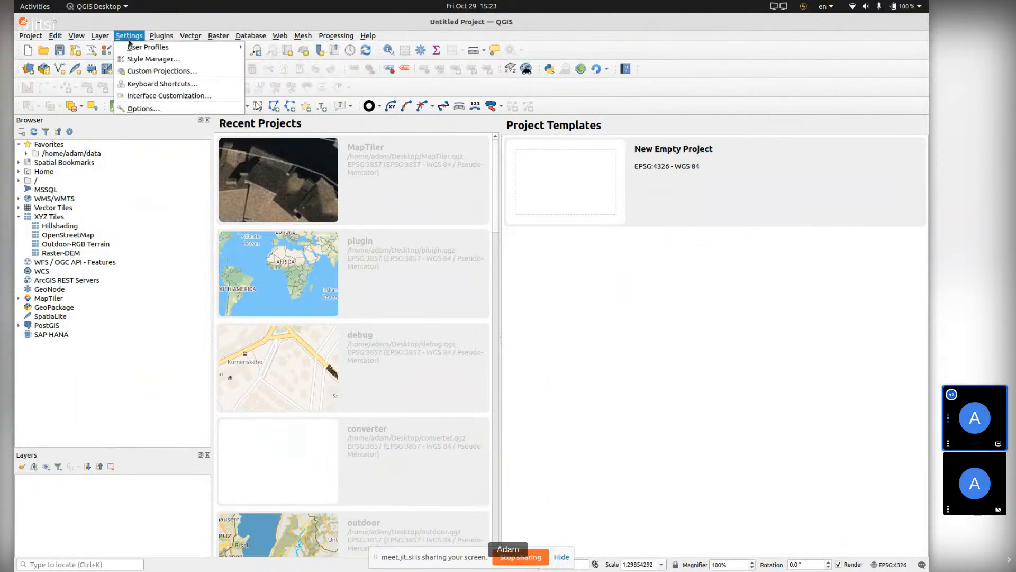
mouse_move(226, 48)
left_click(266, 59)
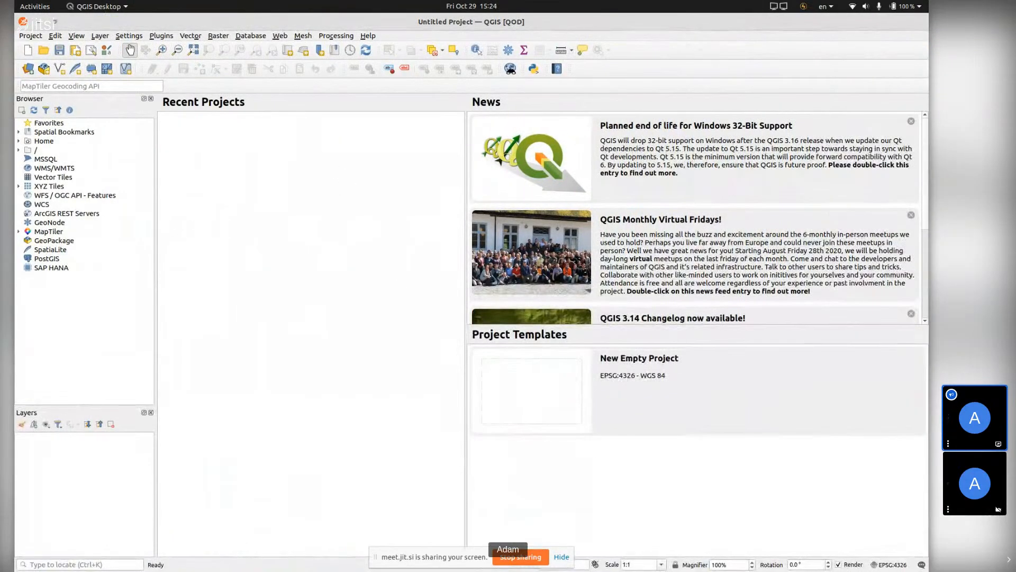
- Load the Basic2 map as a layer in the project and inspect it over Central Europe
key("alt+Tab")
key("alt+Tab")
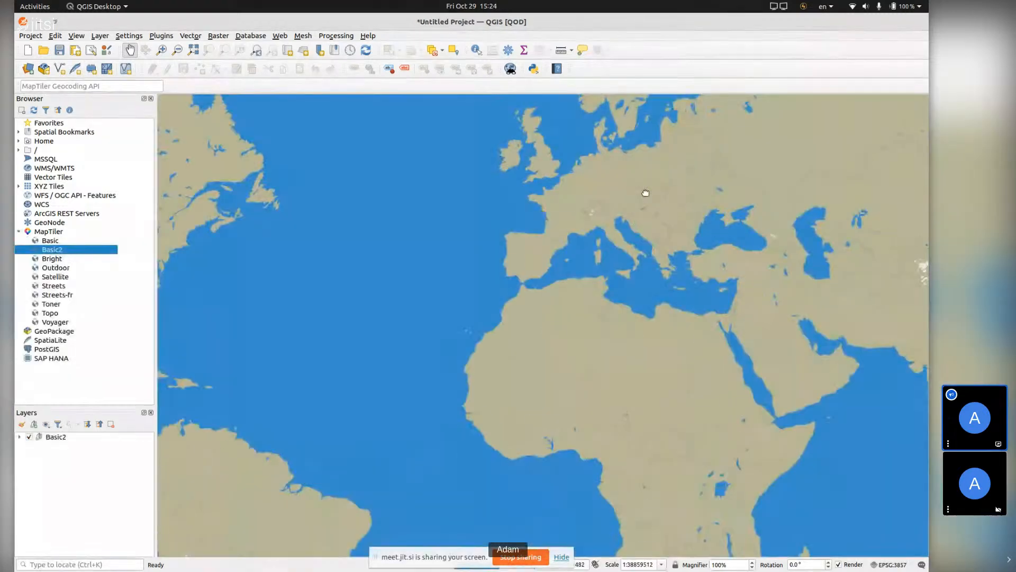
left_click_drag(642, 194, 552, 263)
scroll(552, 262, "up", 3)
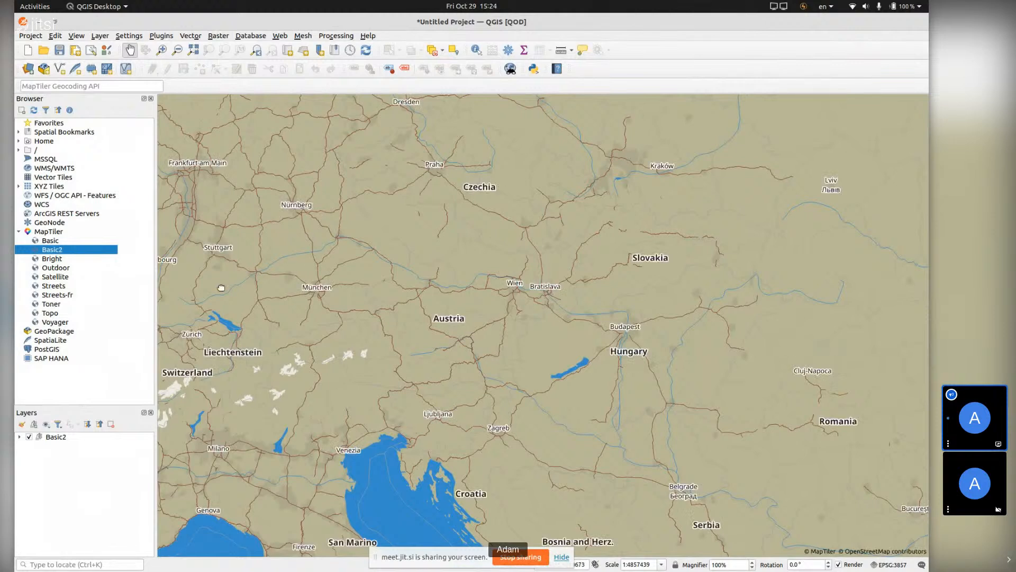
- Open the Basic map for customization in MapTiler Cloud, save it and create a new map titled Basic-advance
right_click(46, 242)
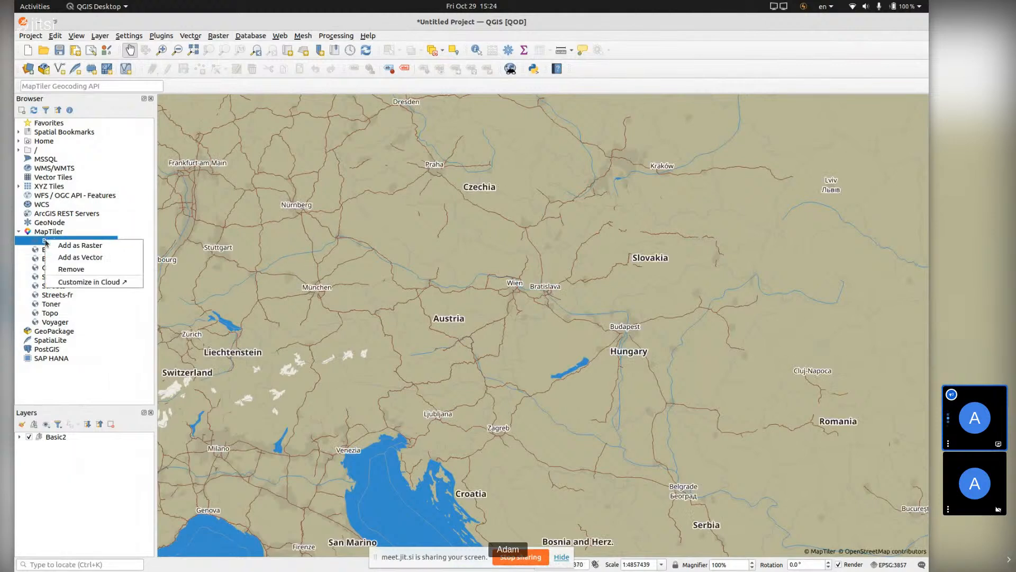
left_click(69, 282)
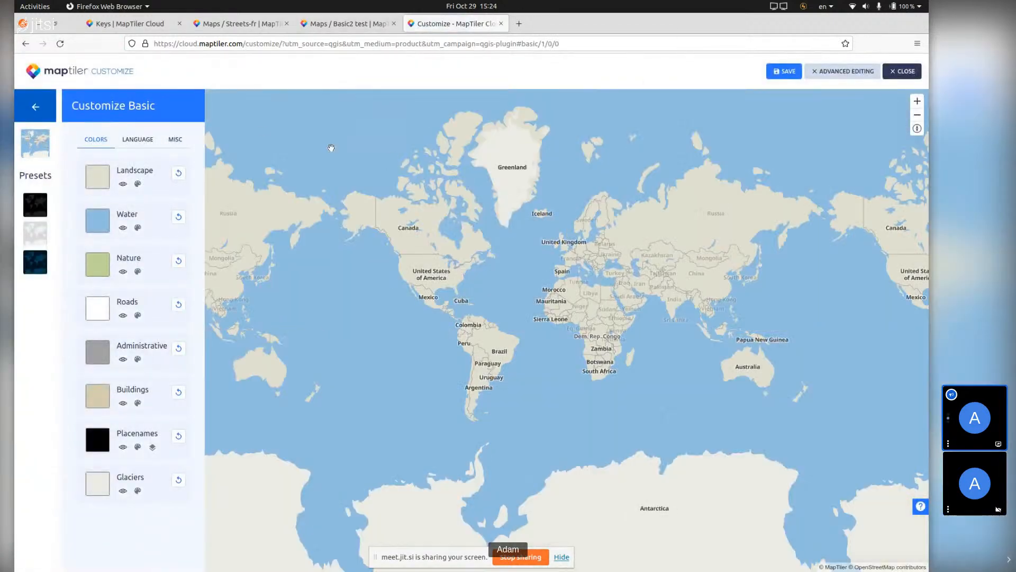
left_click(784, 70)
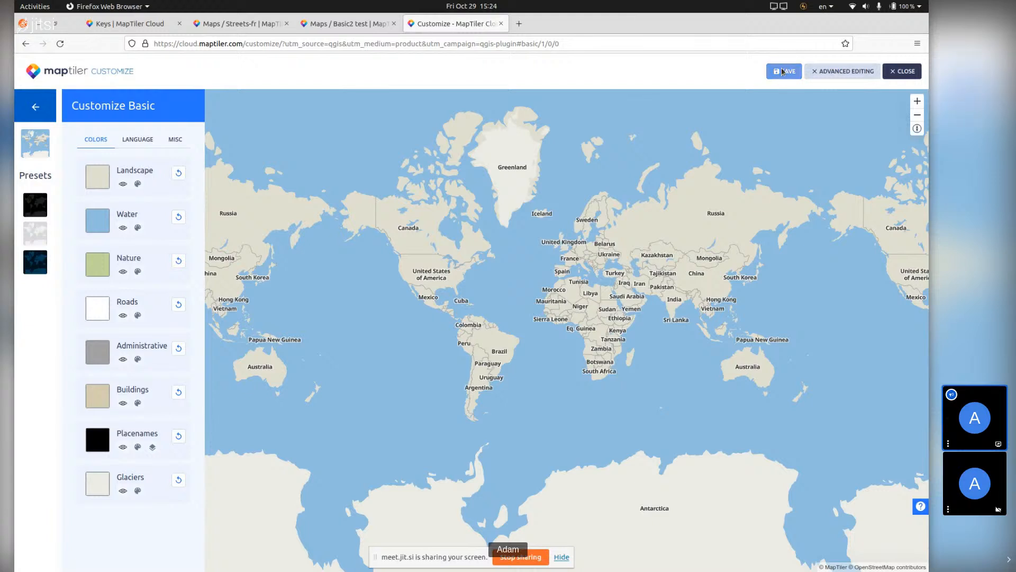
left_click(289, 176)
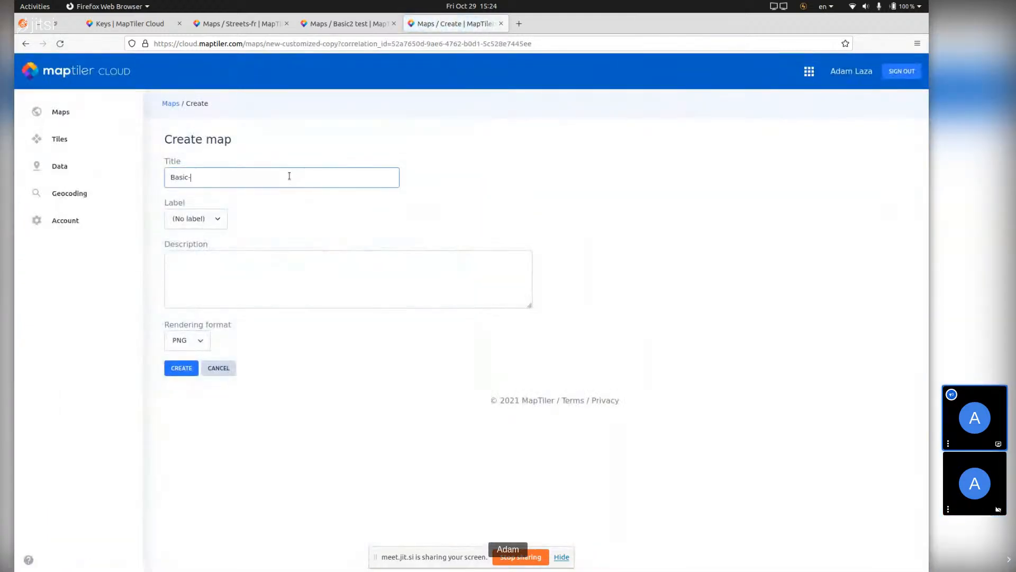
type("-advance")
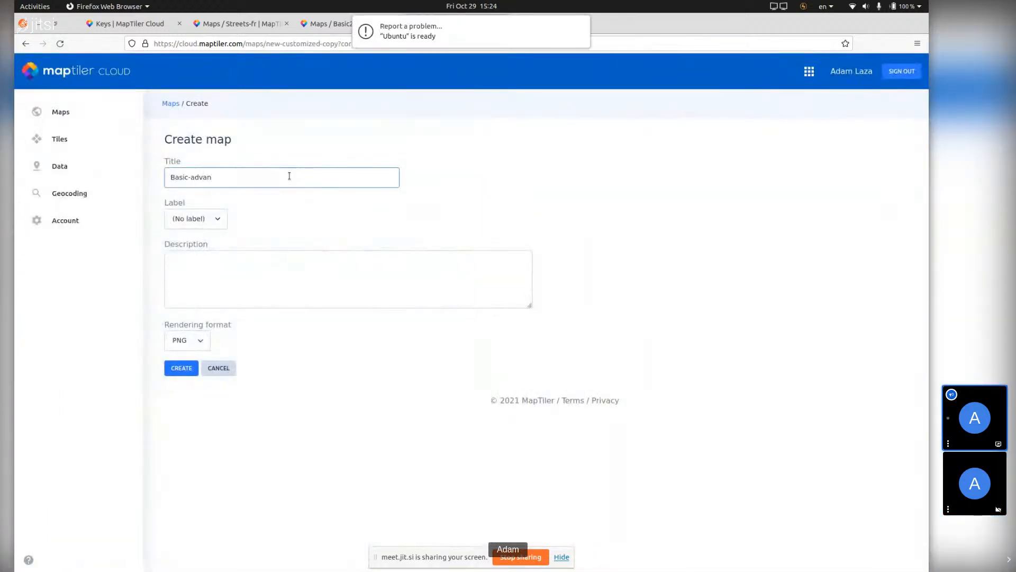
left_click(573, 30)
left_click(530, 347)
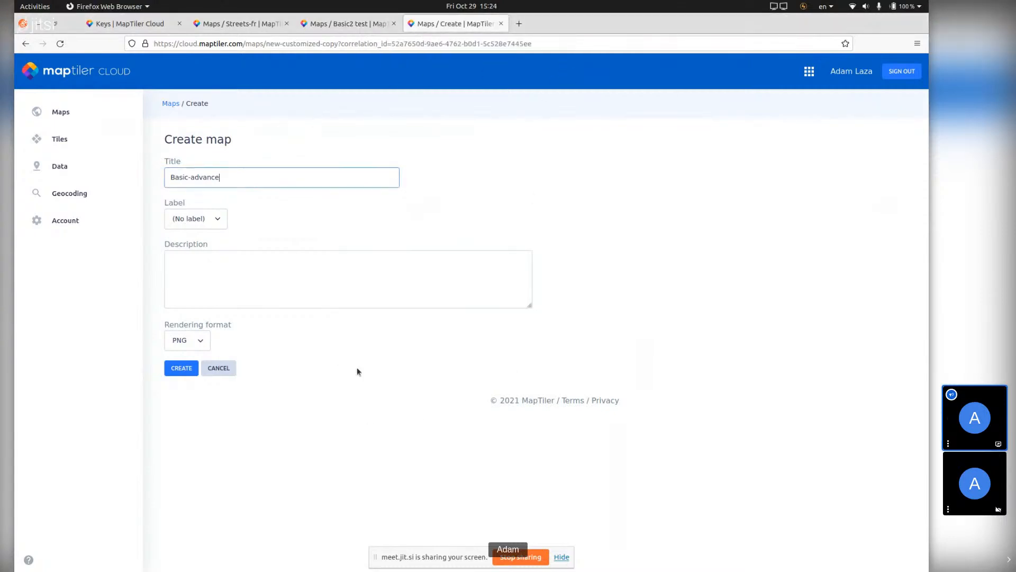
left_click(181, 368)
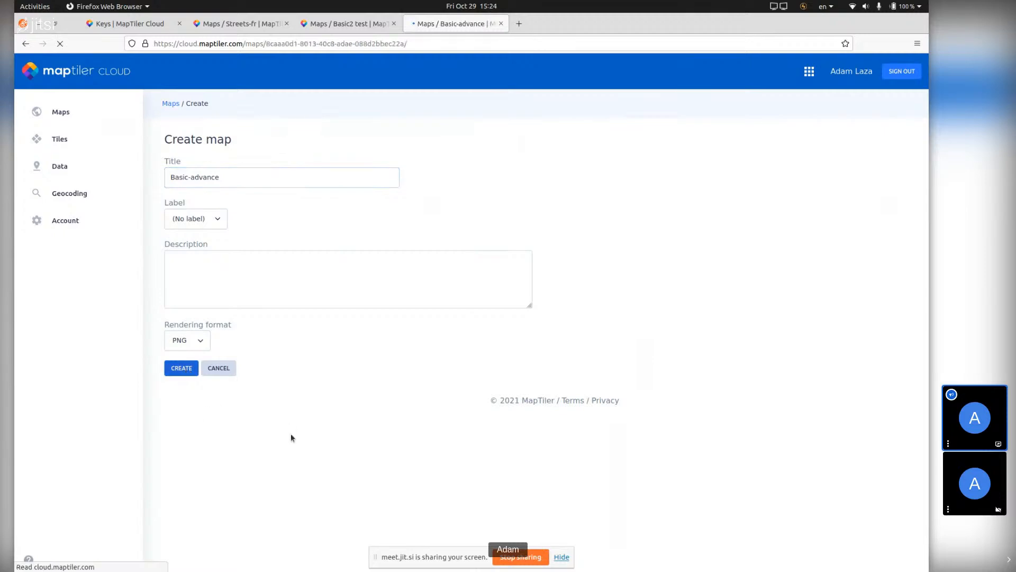
- Open the Basic-advance map in advanced editing, examine the landcover_wood layer's properties, and leave the editor without saving
left_click(530, 355)
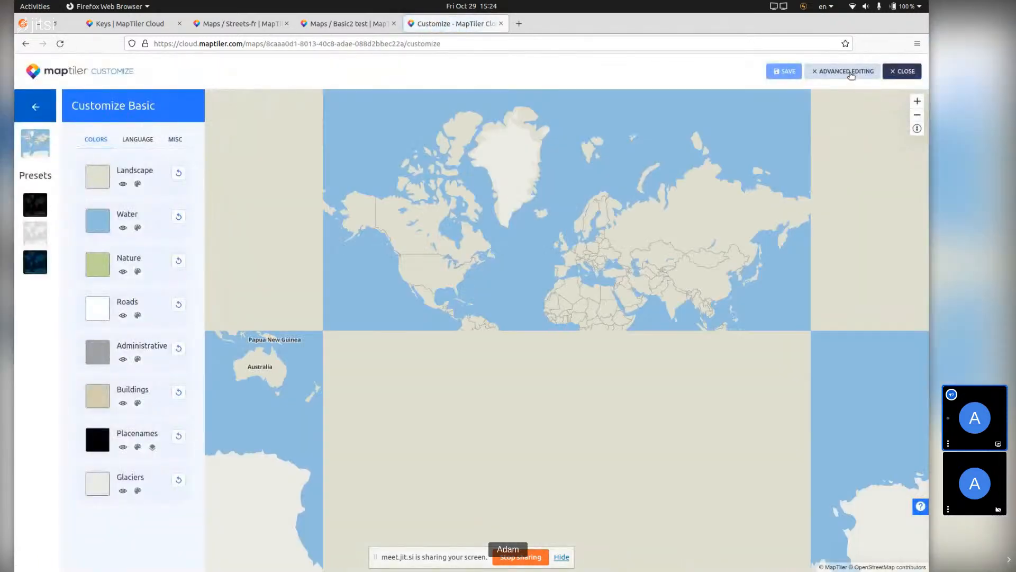
left_click(852, 71)
left_click(397, 190)
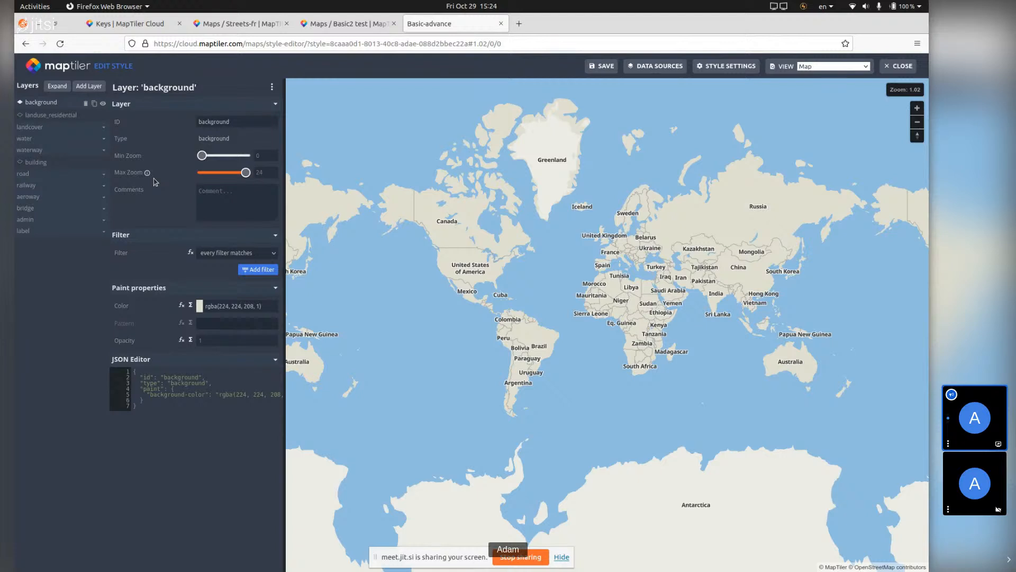
left_click(22, 128)
left_click(54, 153)
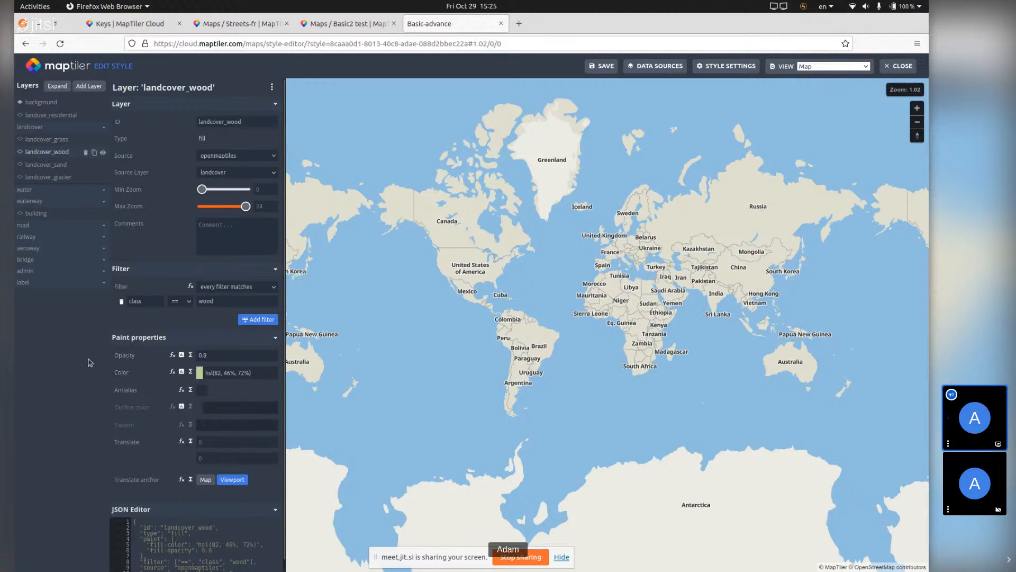
scroll(139, 427, "down", 1)
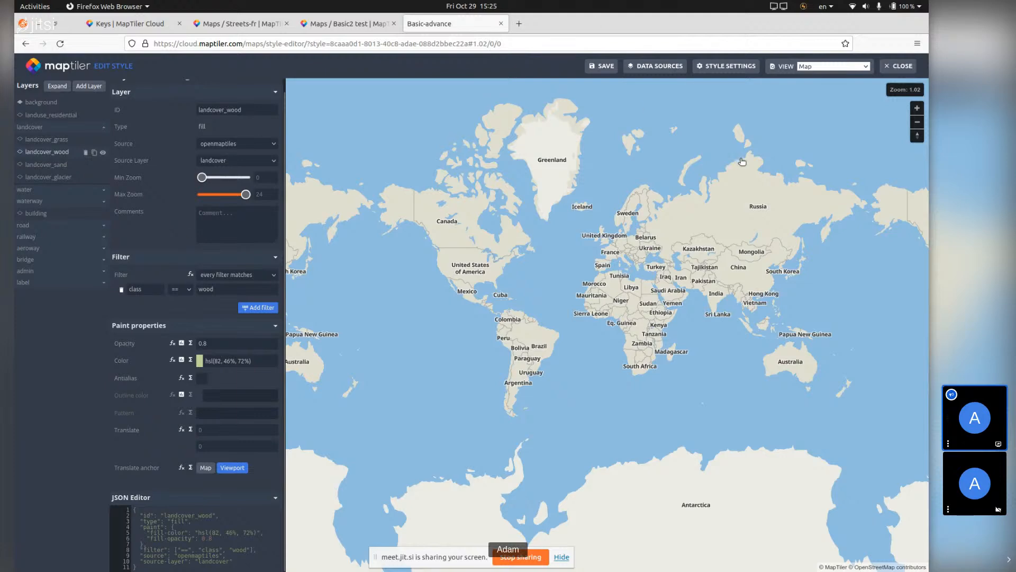
left_click(890, 67)
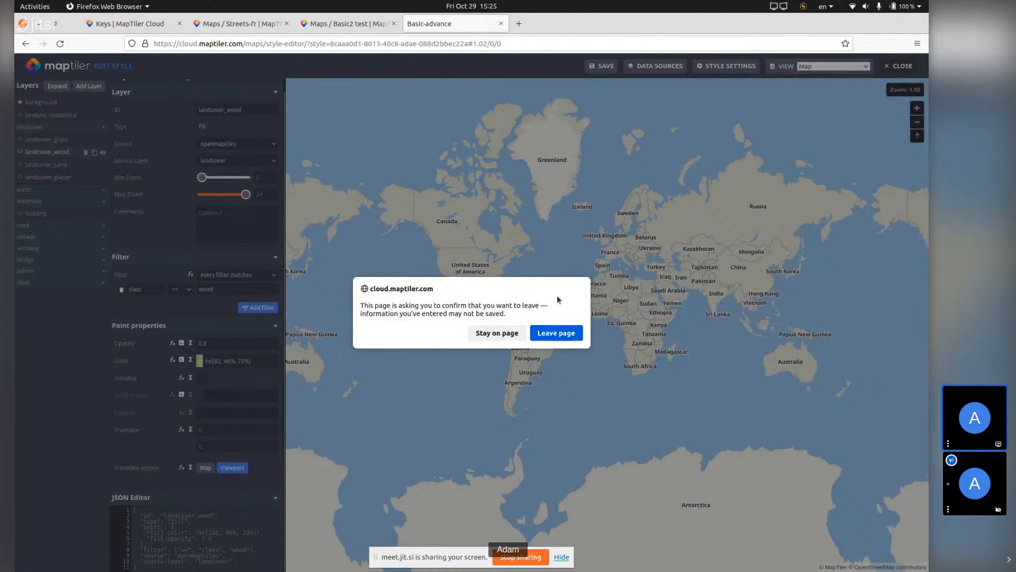
left_click(549, 338)
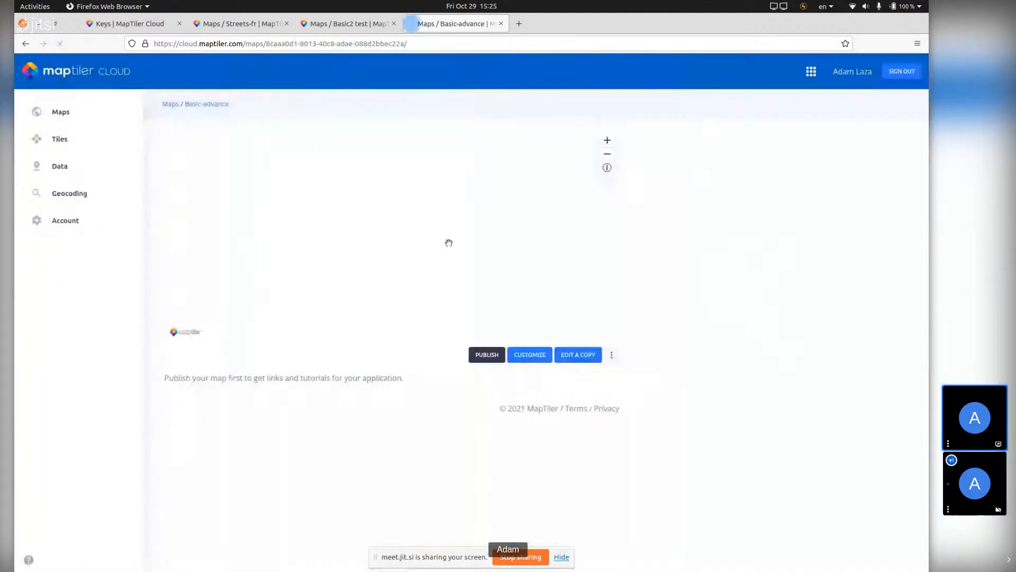
- Review the available ways of creating a new map and return to the maps overview
left_click(53, 112)
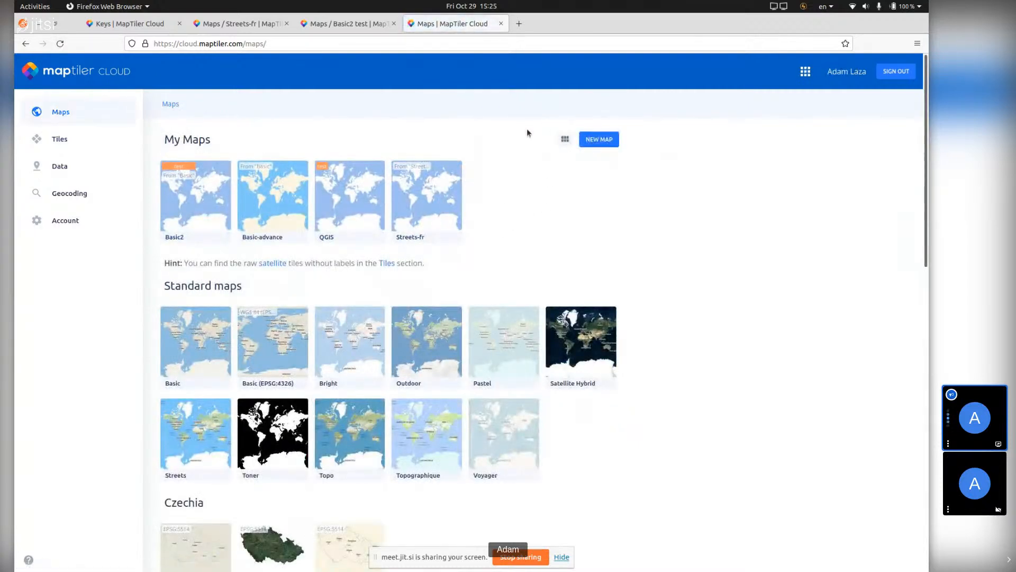
left_click(588, 146)
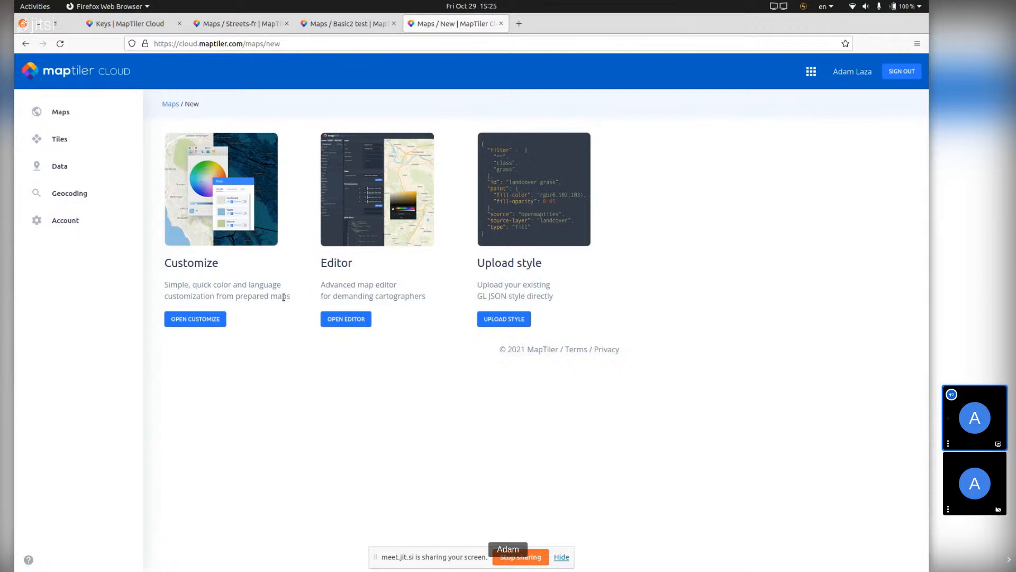
left_click(66, 115)
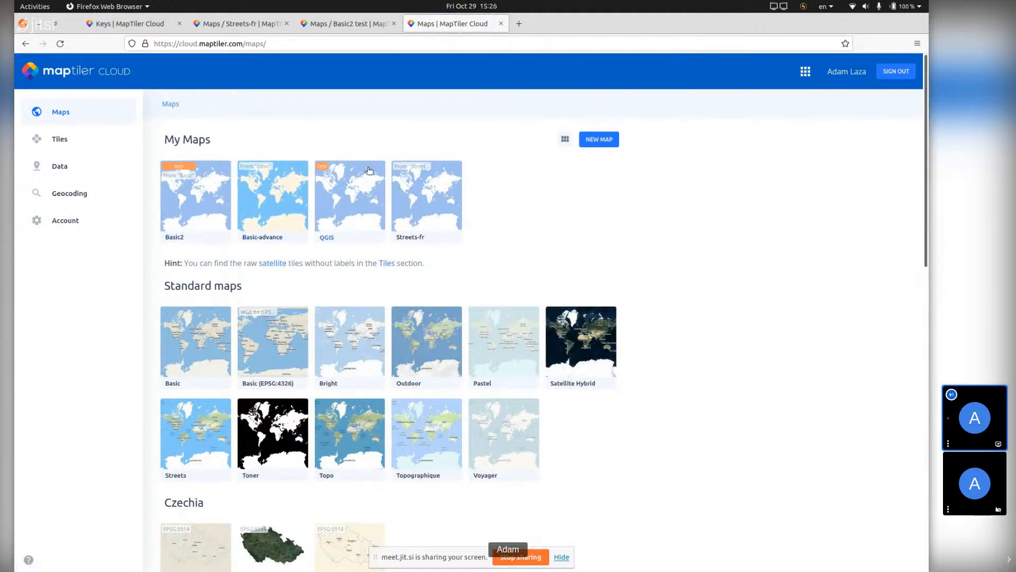
- Open the existing QGIS map, copy the link to its JSON style and switch to QGIS
left_click(359, 189)
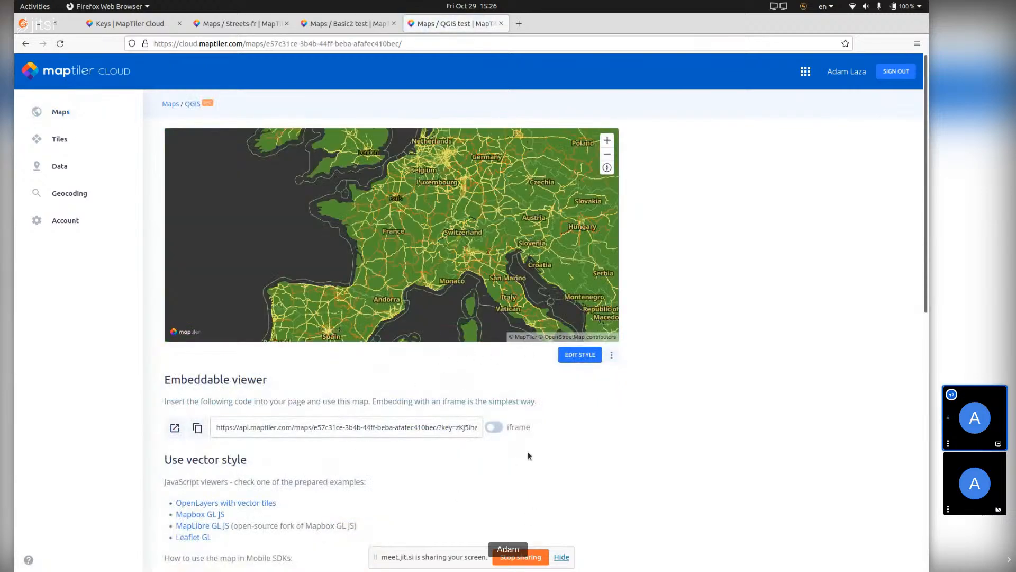
scroll(528, 451, "down", 5)
left_click(342, 366)
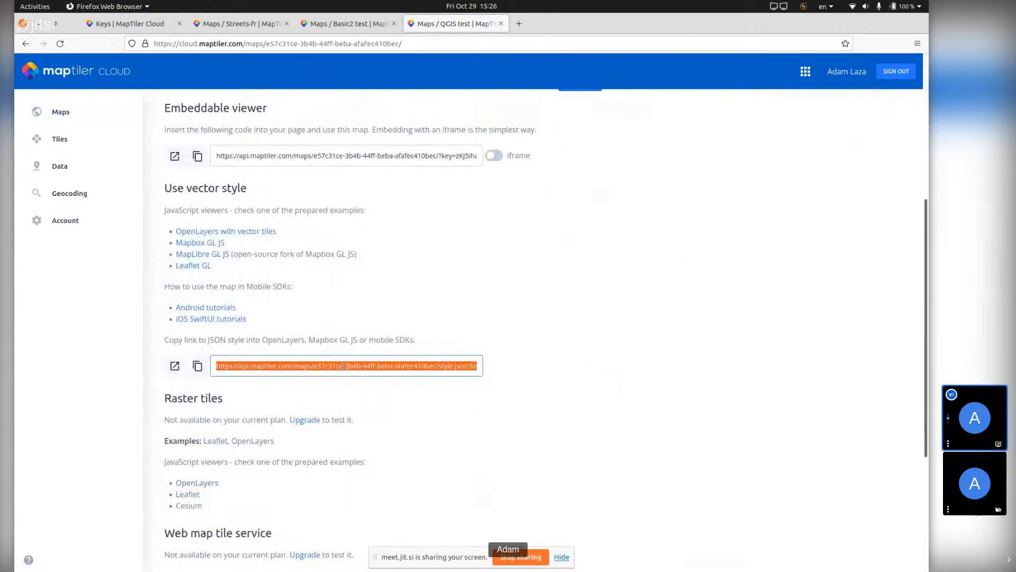
mouse_move(446, 560)
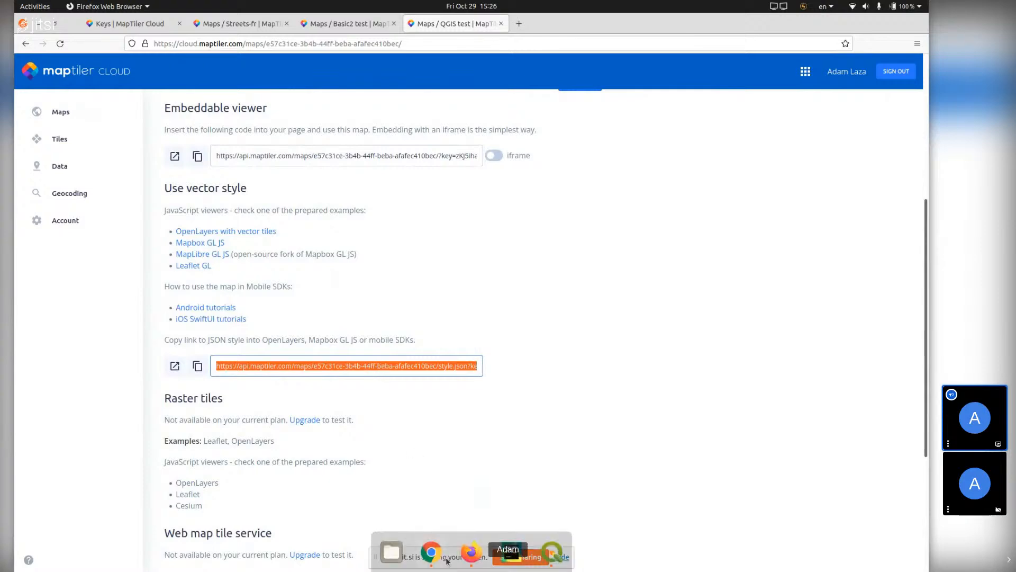
left_click(552, 552)
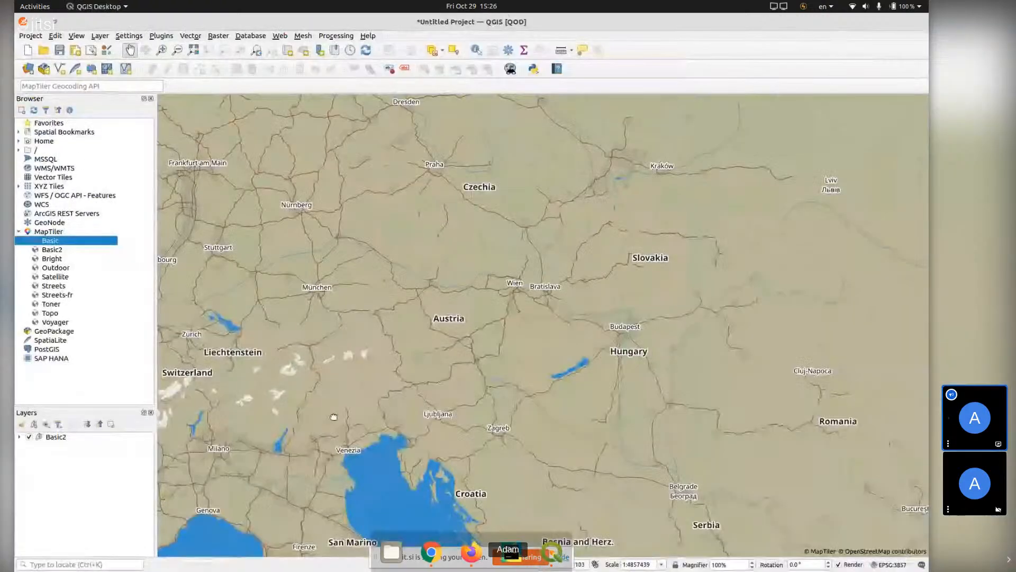
- Add a new MapTiler map from URL named QGIS, using the copied JSON style link
right_click(55, 233)
left_click(64, 236)
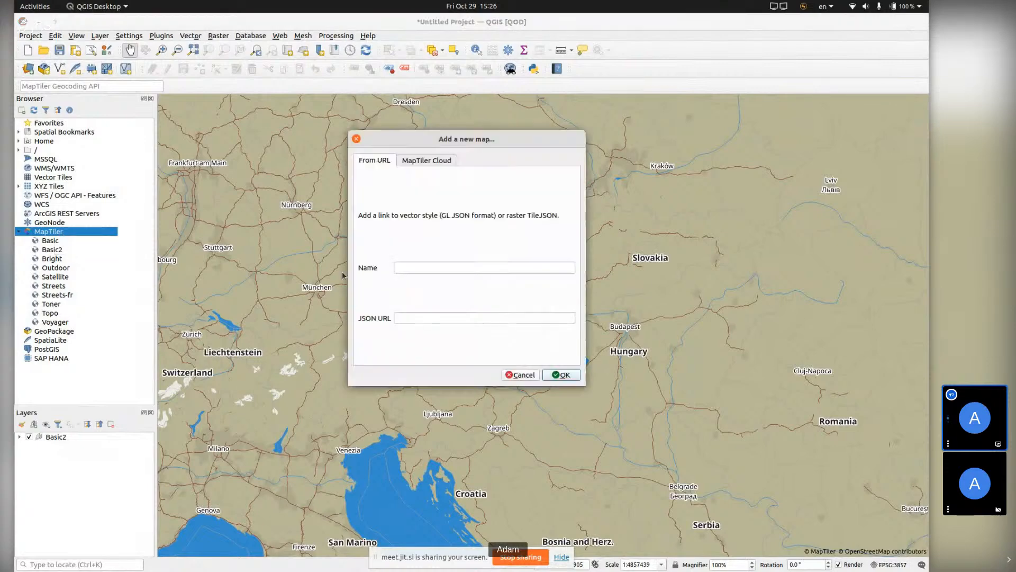
left_click(400, 268)
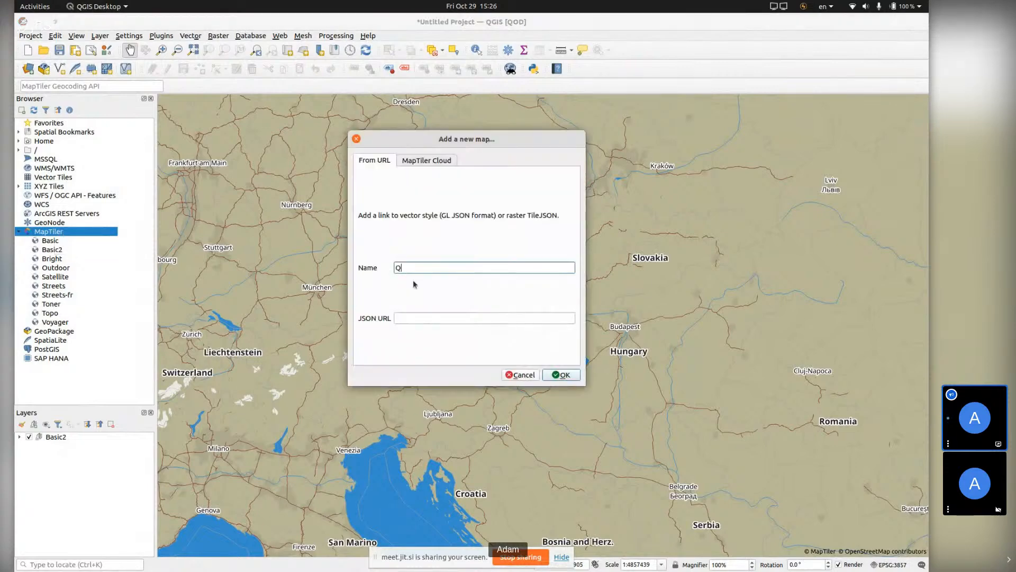
left_click(425, 318)
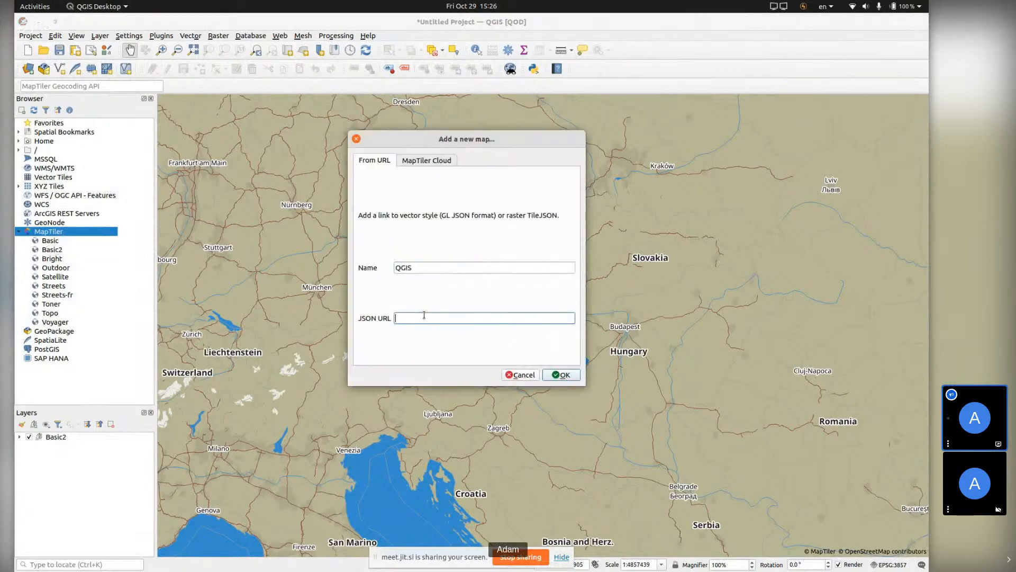
key("ctrl+v")
left_click(569, 376)
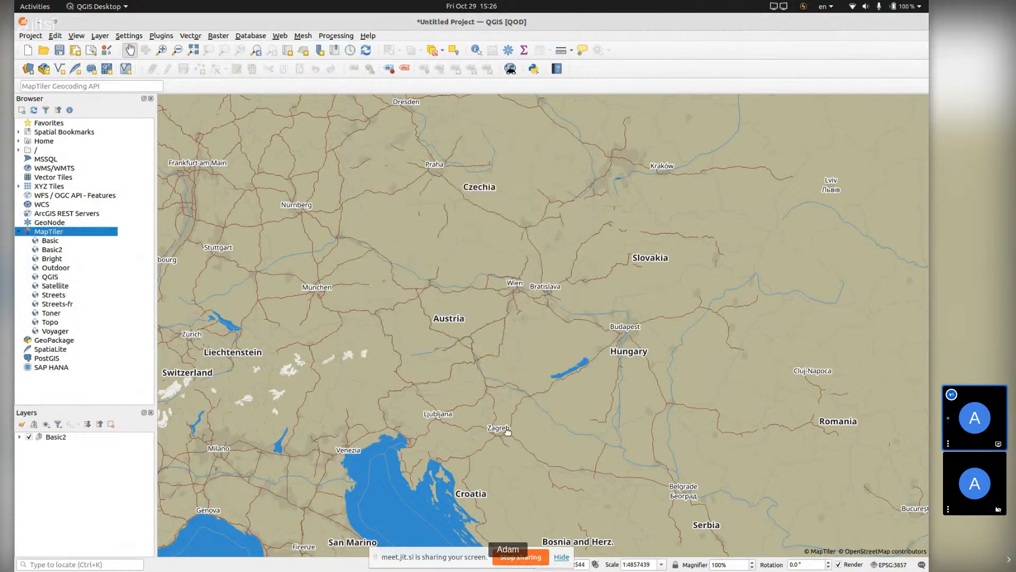
- Load the QGIS map into the project below Basic2, hide the Basic2 layer, and inspect the custom style over central Europe
left_click_drag(51, 277, 103, 469)
left_click(29, 438)
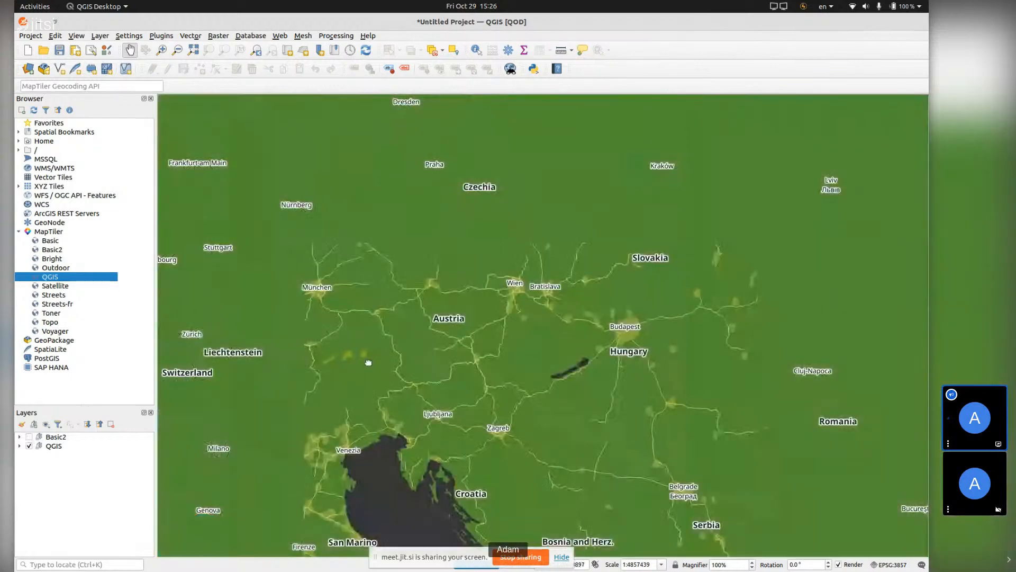
scroll(347, 275, "down", 3)
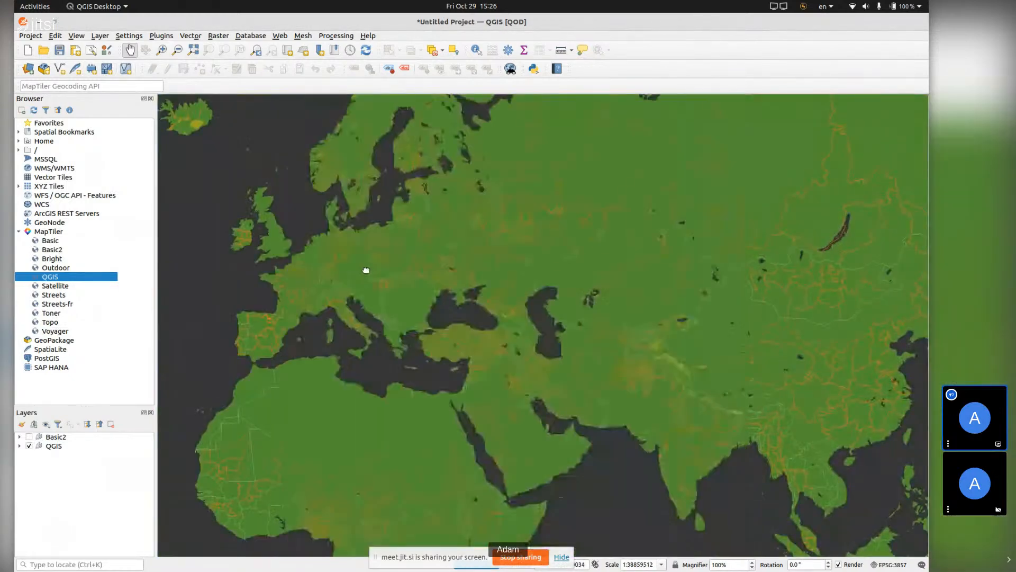
scroll(348, 275, "up", 1)
scroll(348, 274, "up", 1)
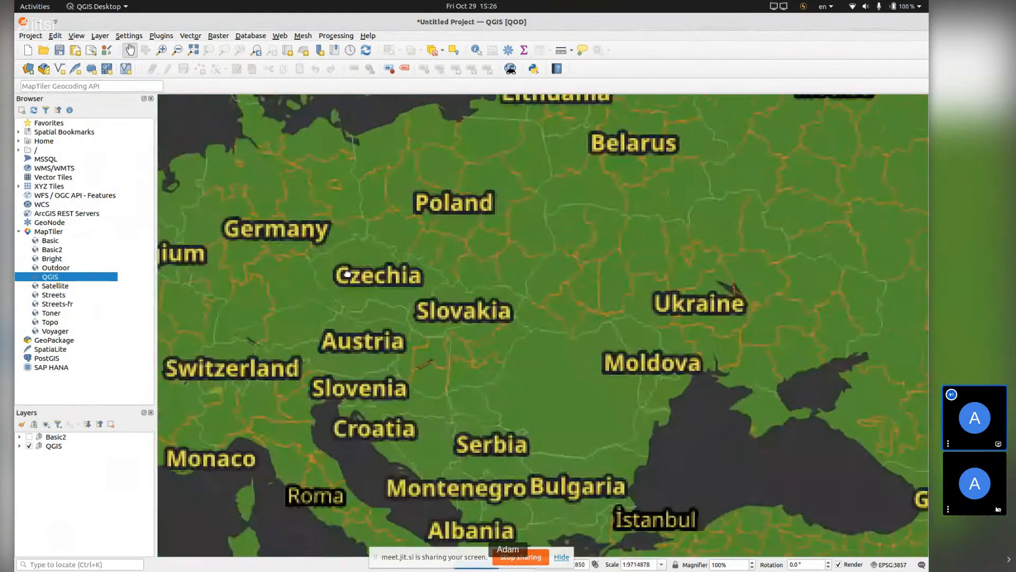
left_click_drag(341, 277, 434, 249)
scroll(426, 246, "up", 1)
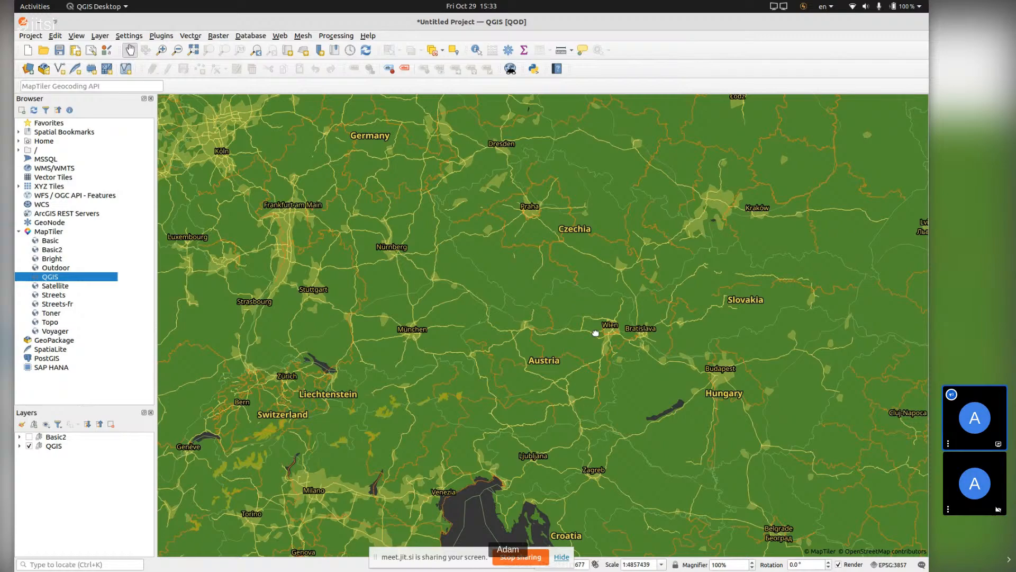
left_click(532, 562)
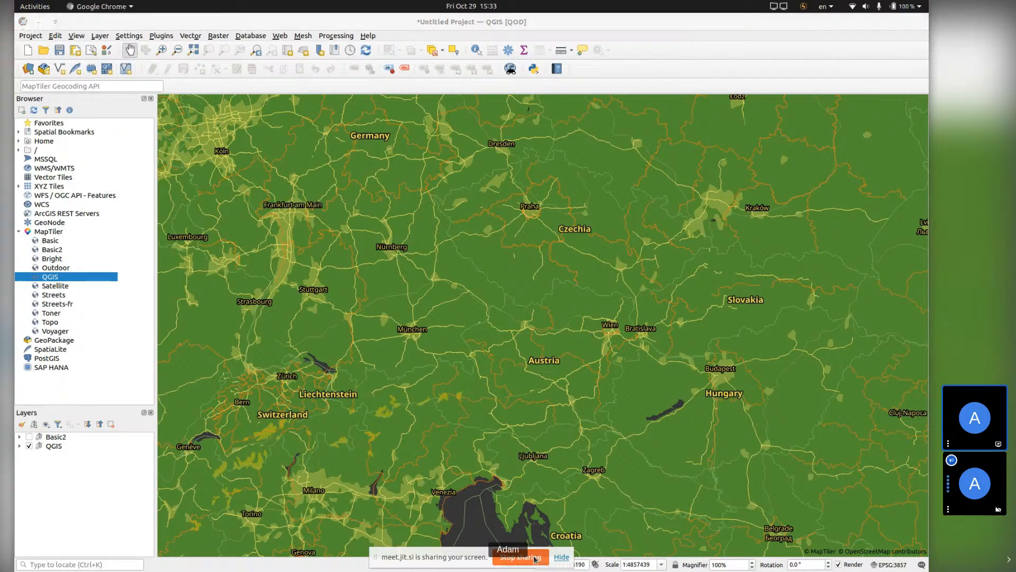